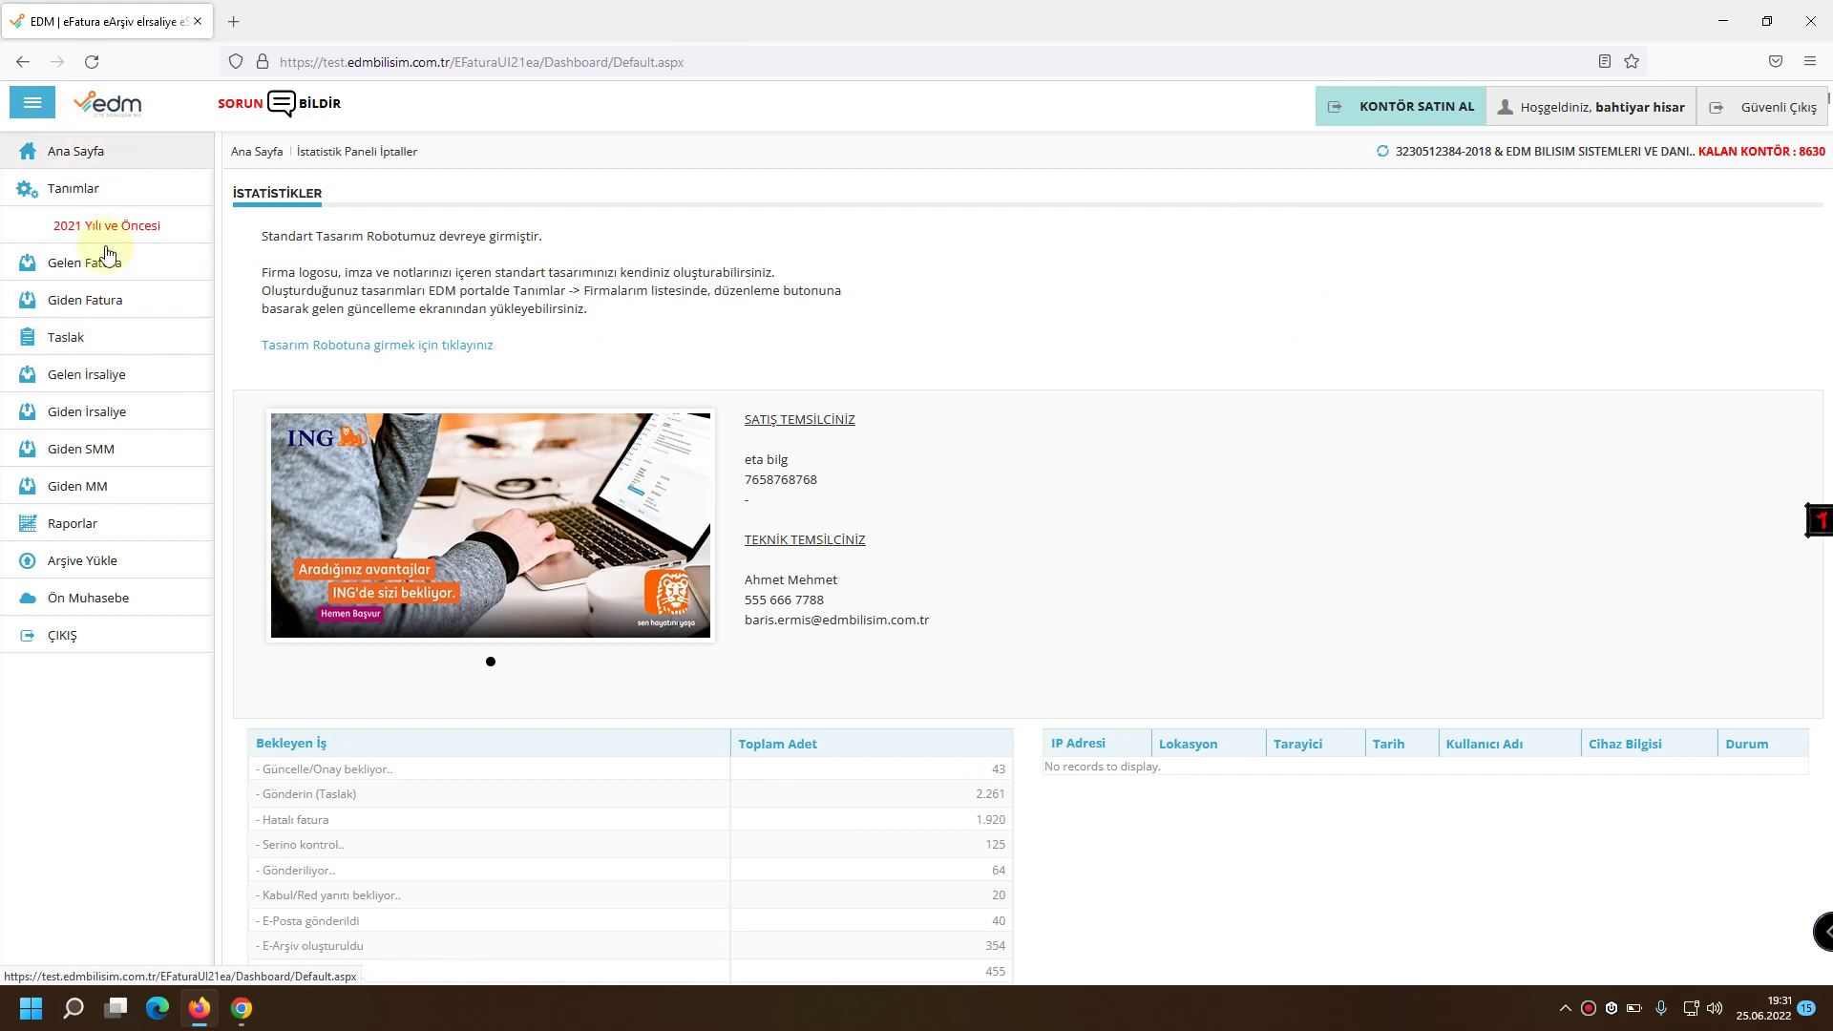
Open a blank Fatura Oluştur form from the Taslak section of the sidebar.
{"action": "left_click", "coordinate": [116, 342]}
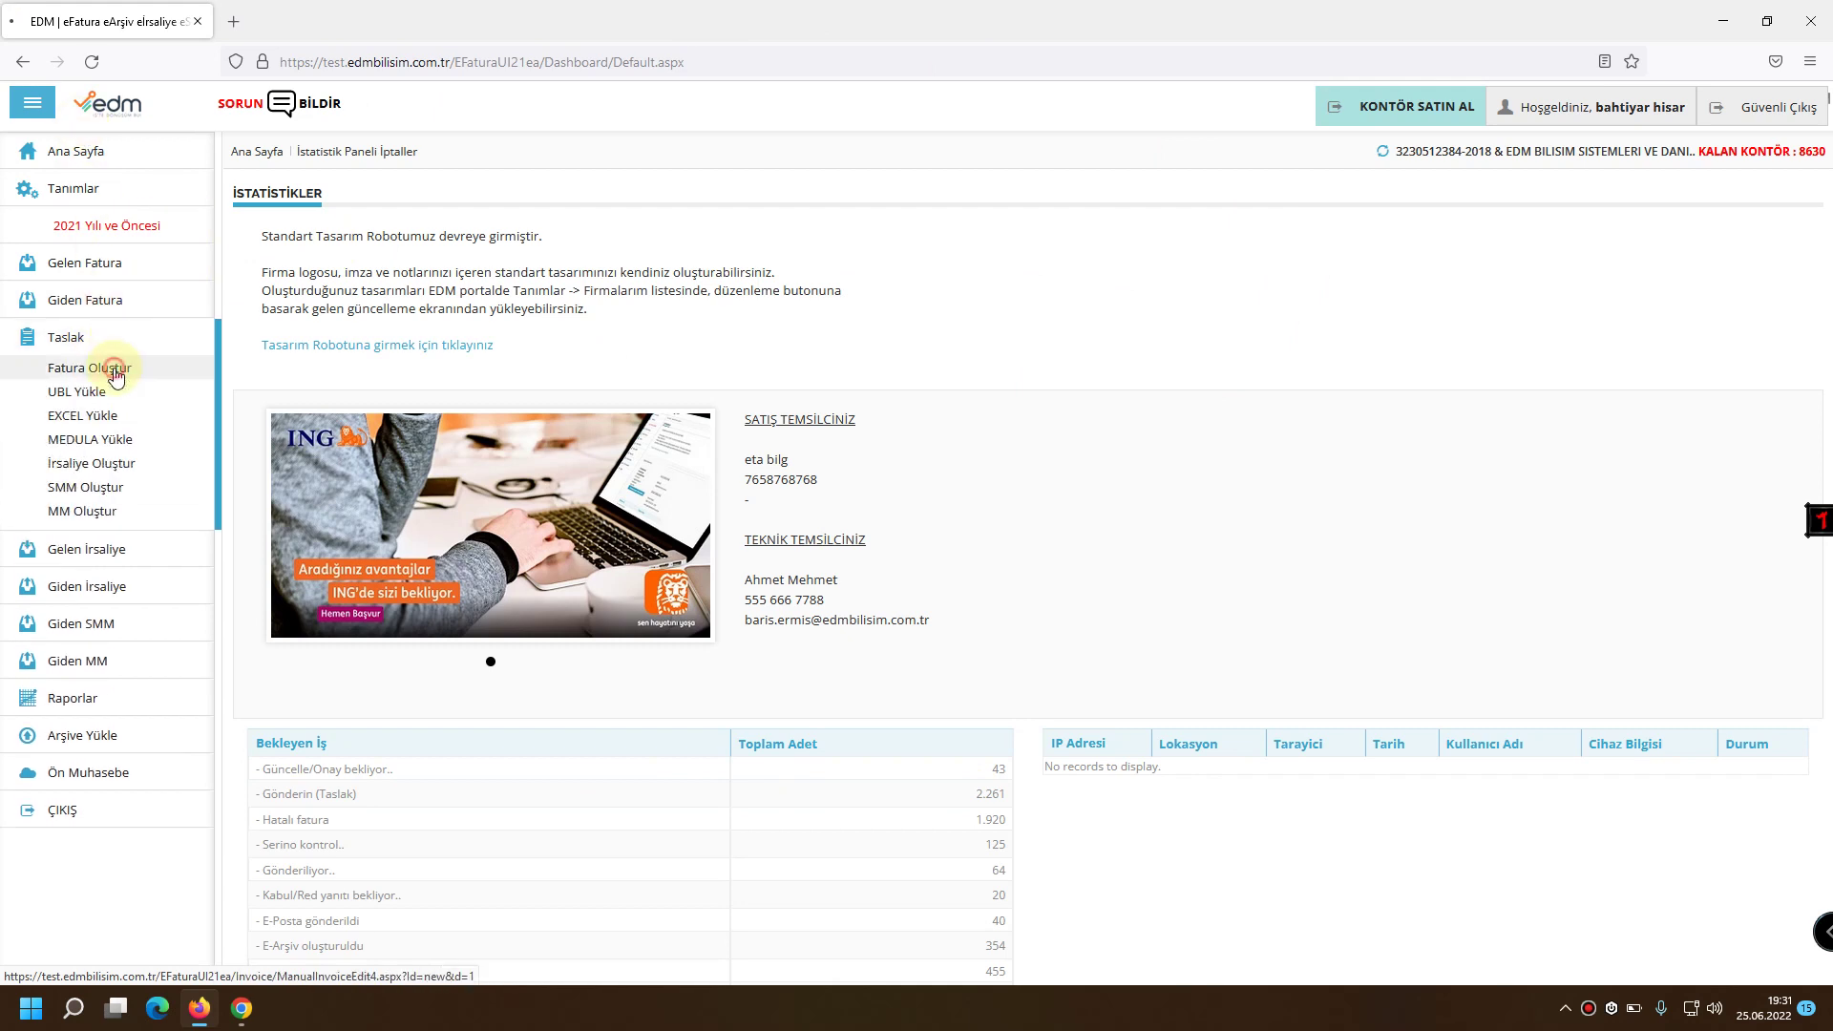
{"action": "left_click", "coordinate": [115, 373]}
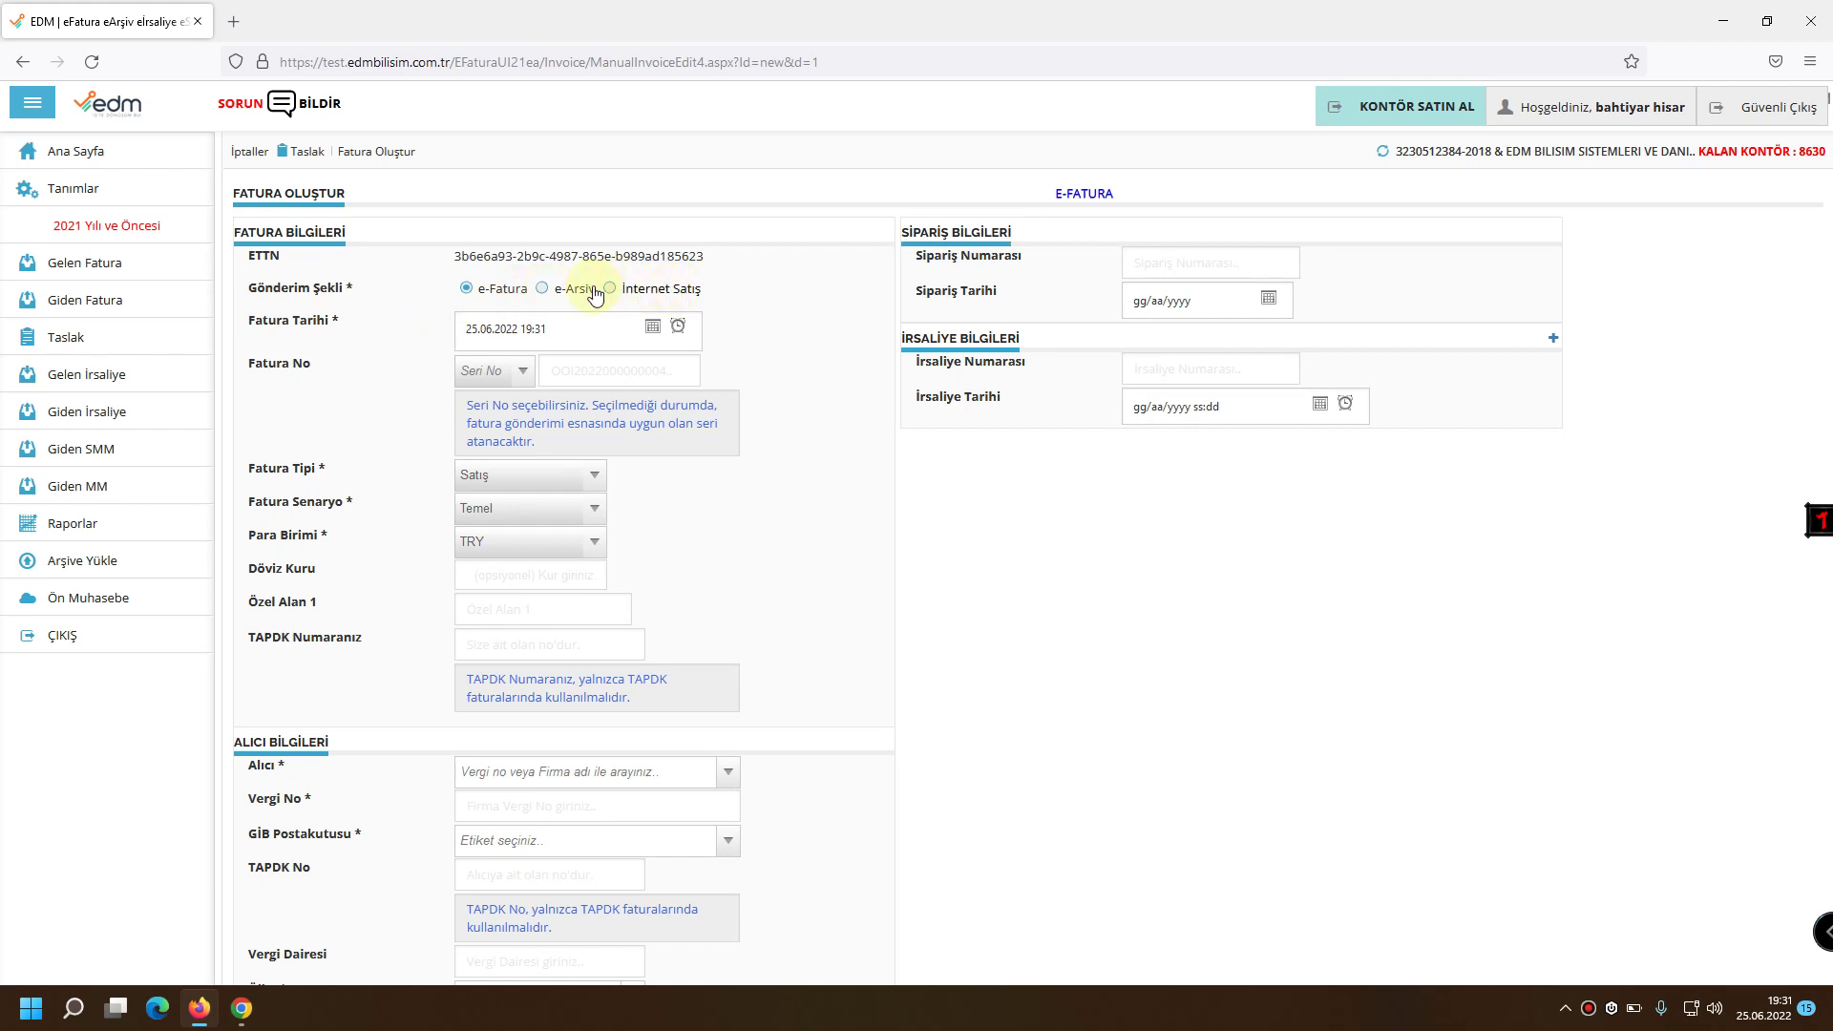
Set the sending method to e-Arşiv so the scenario becomes Earşiv Fatura.
{"action": "left_click", "coordinate": [543, 288]}
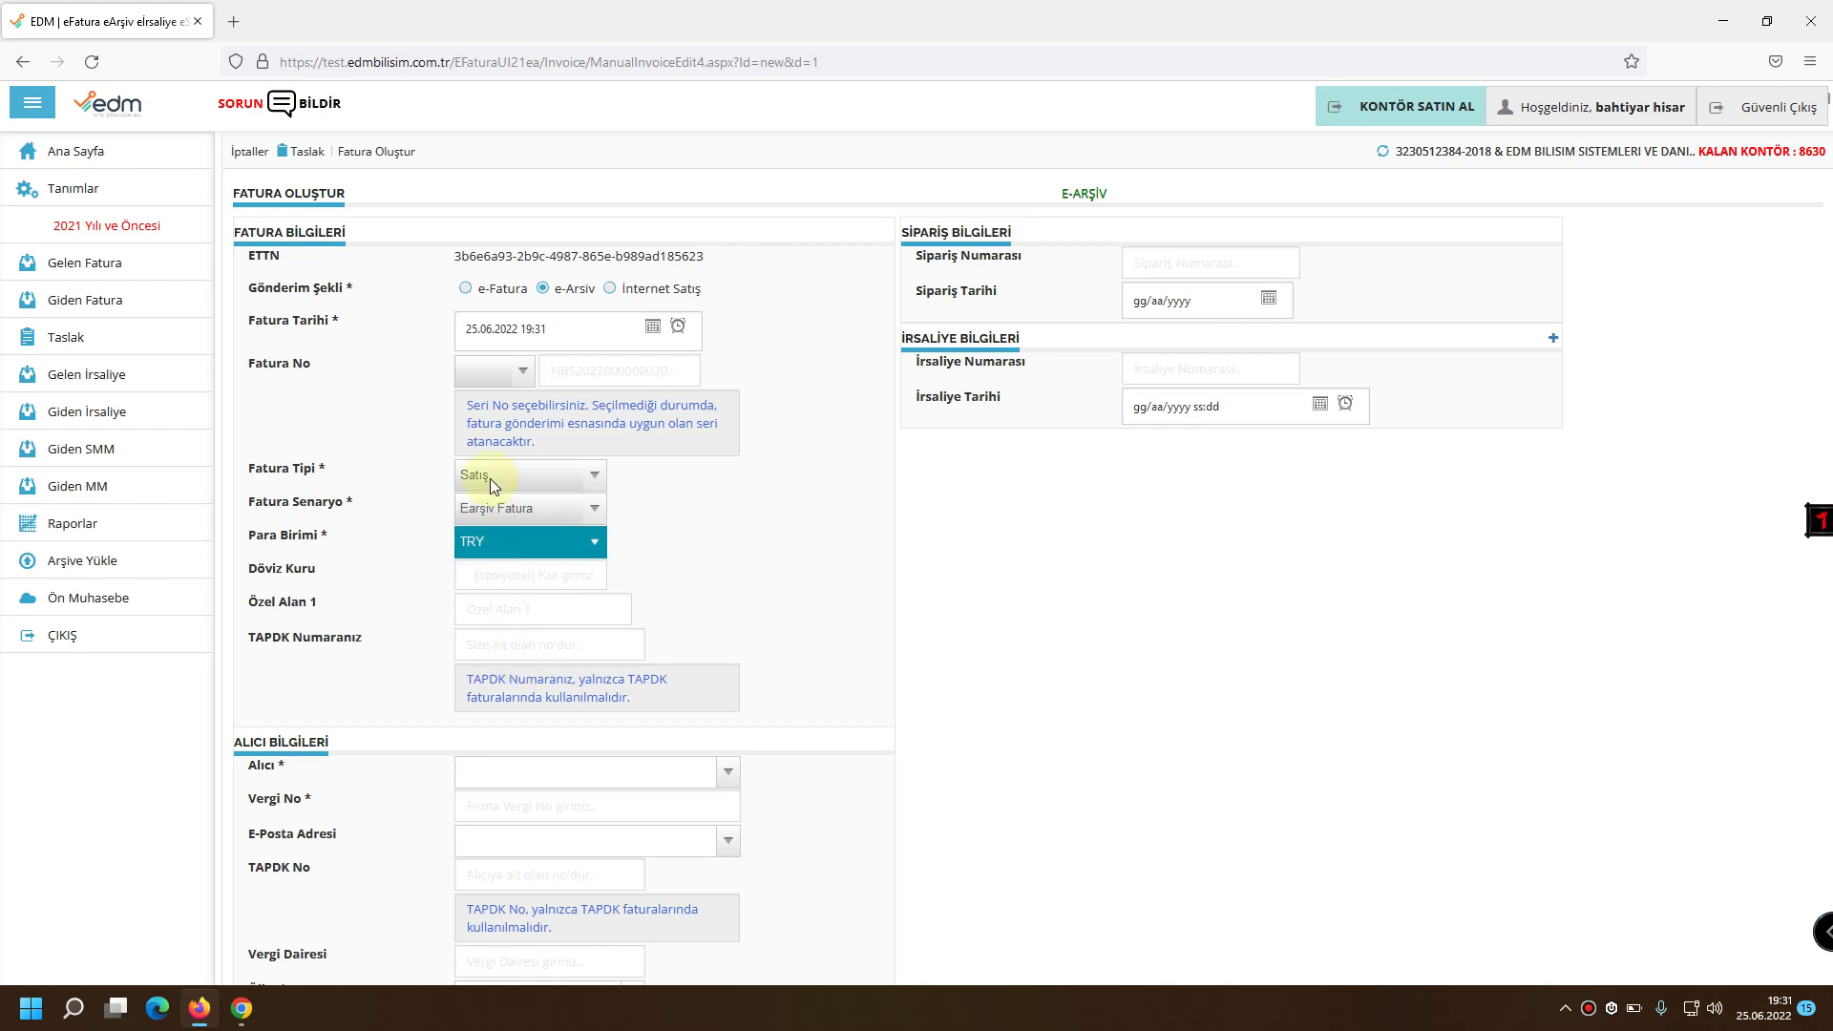
{"action": "left_click", "coordinate": [466, 288]}
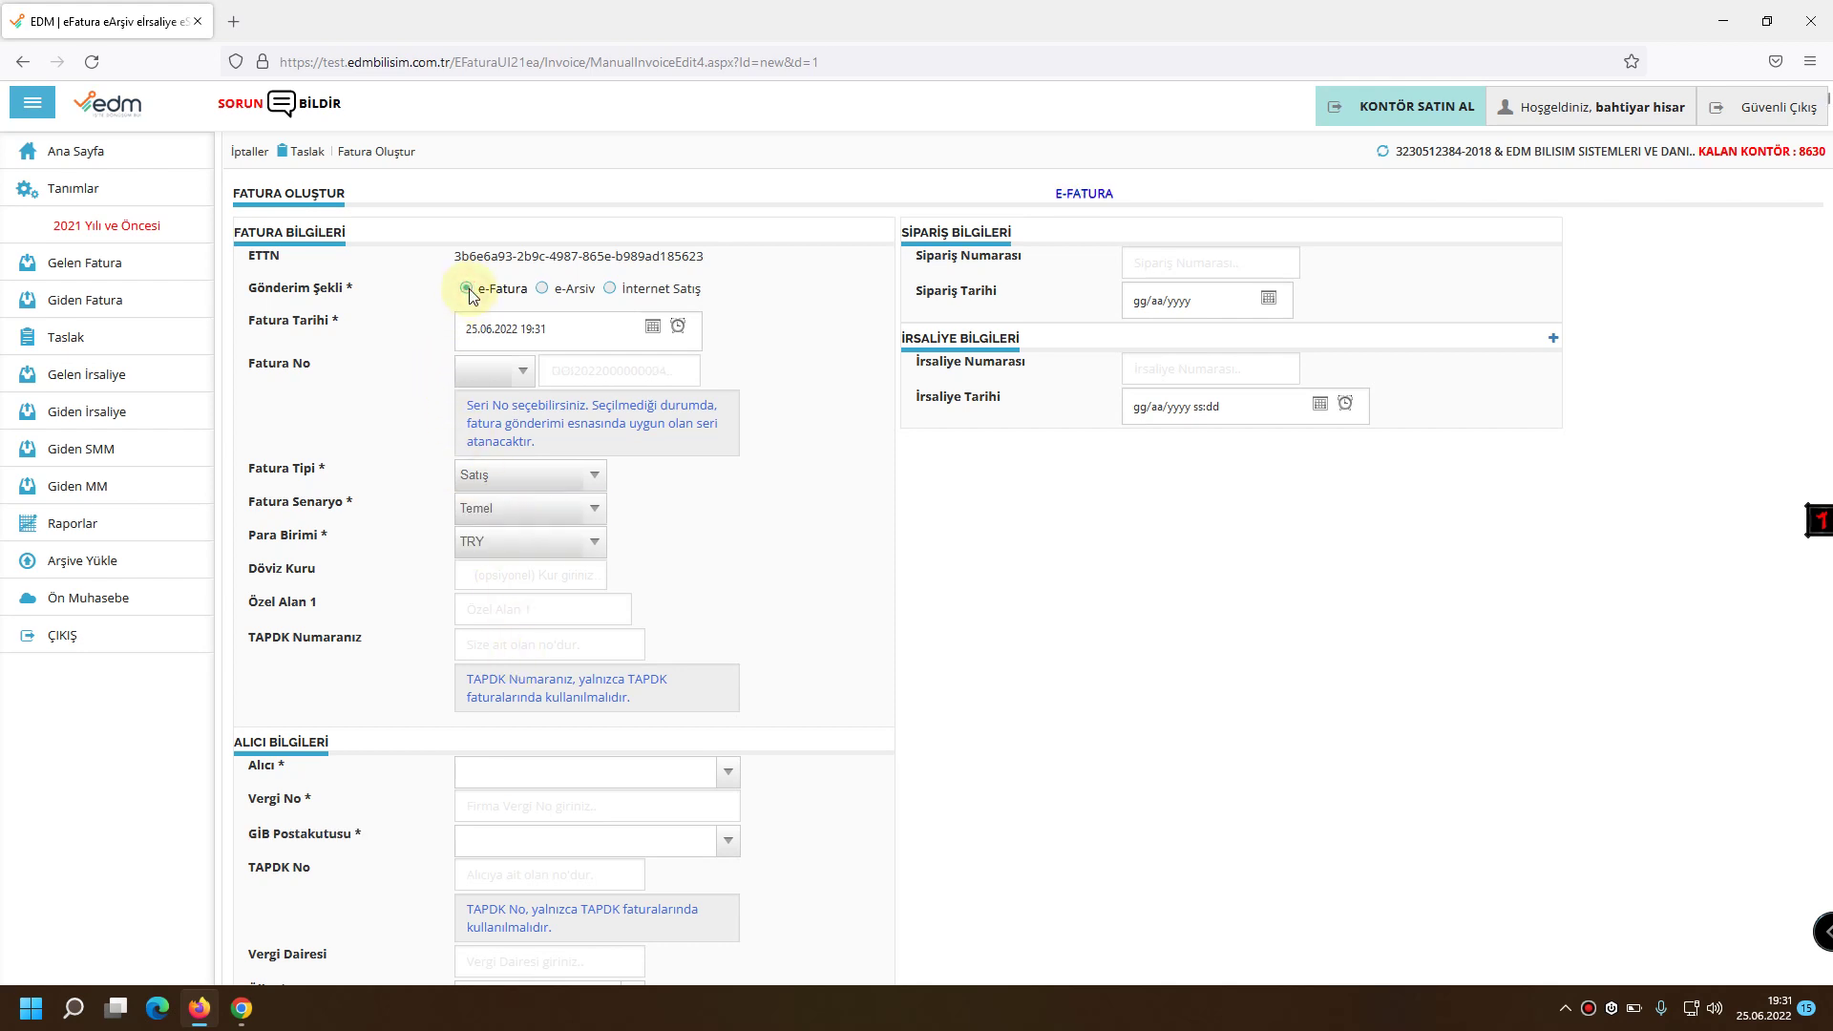
{"action": "left_click", "coordinate": [541, 290]}
{"action": "scroll", "coordinate": [328, 545], "scroll_direction": "down", "scroll_amount": 1}
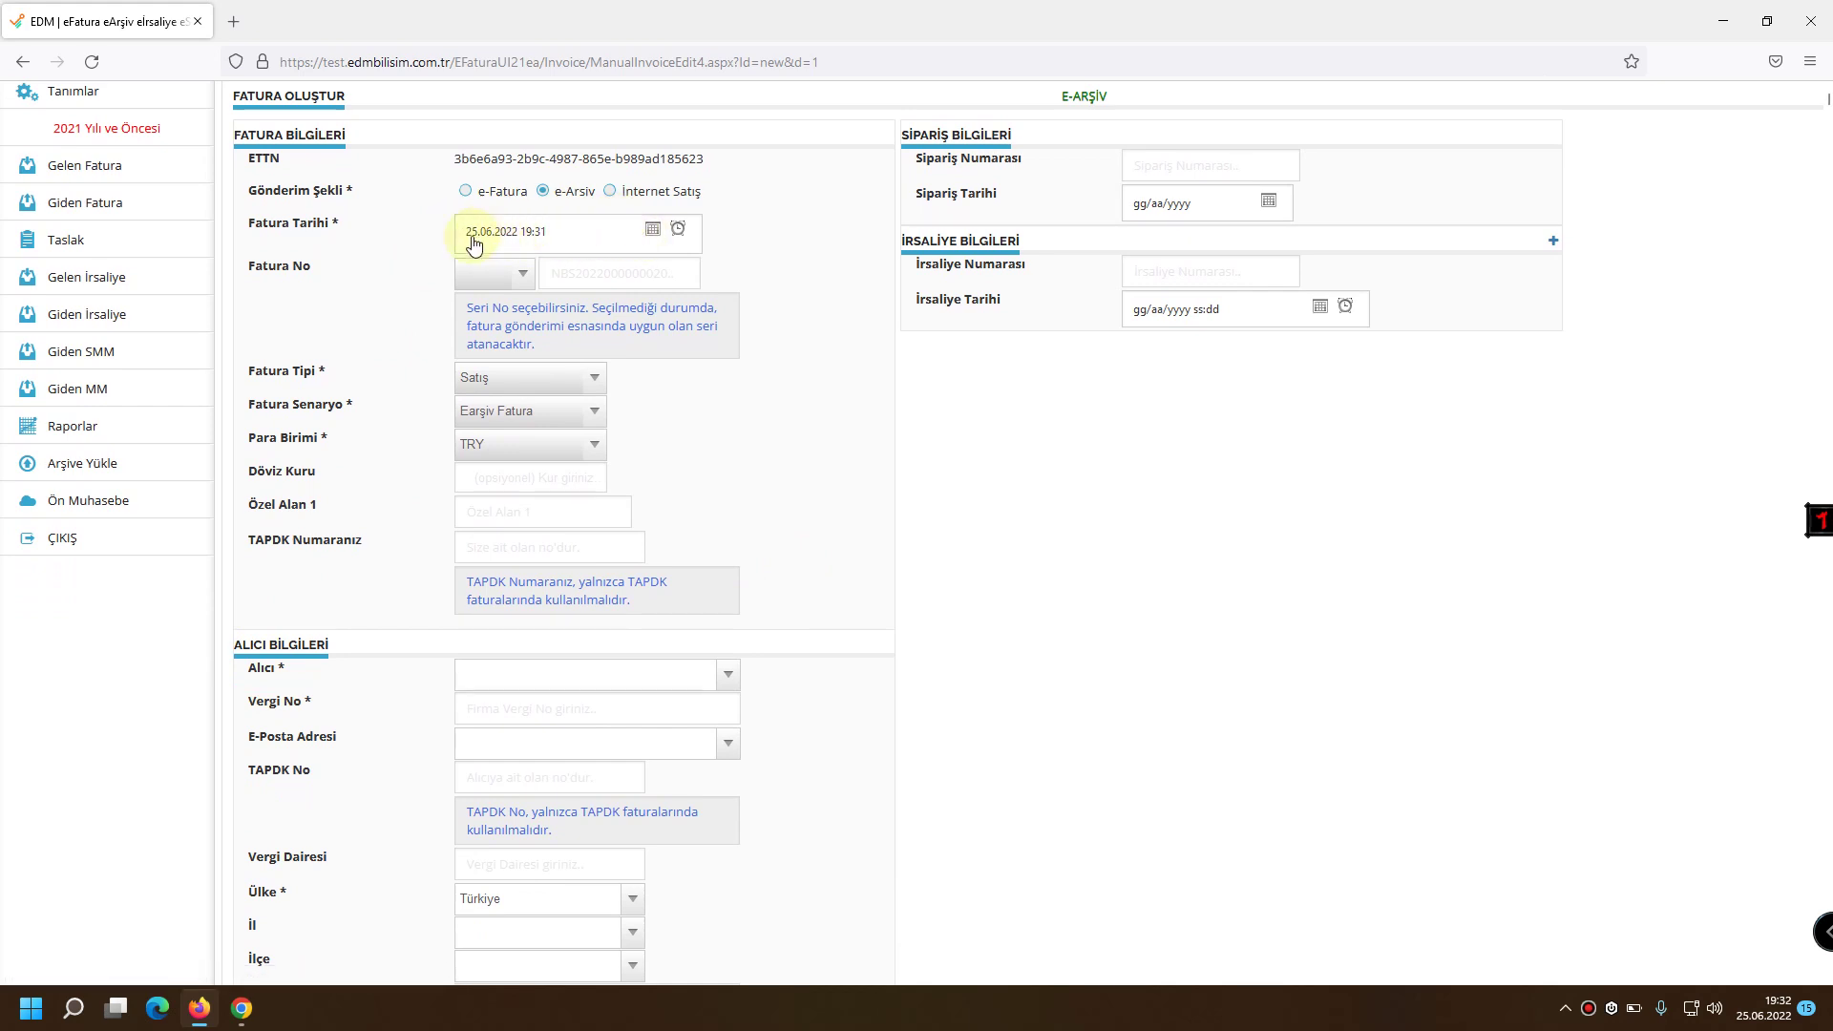
Enter the recipient's tax number in Vergi No, leaving the invoice date unchanged.
{"action": "left_click", "coordinate": [652, 231]}
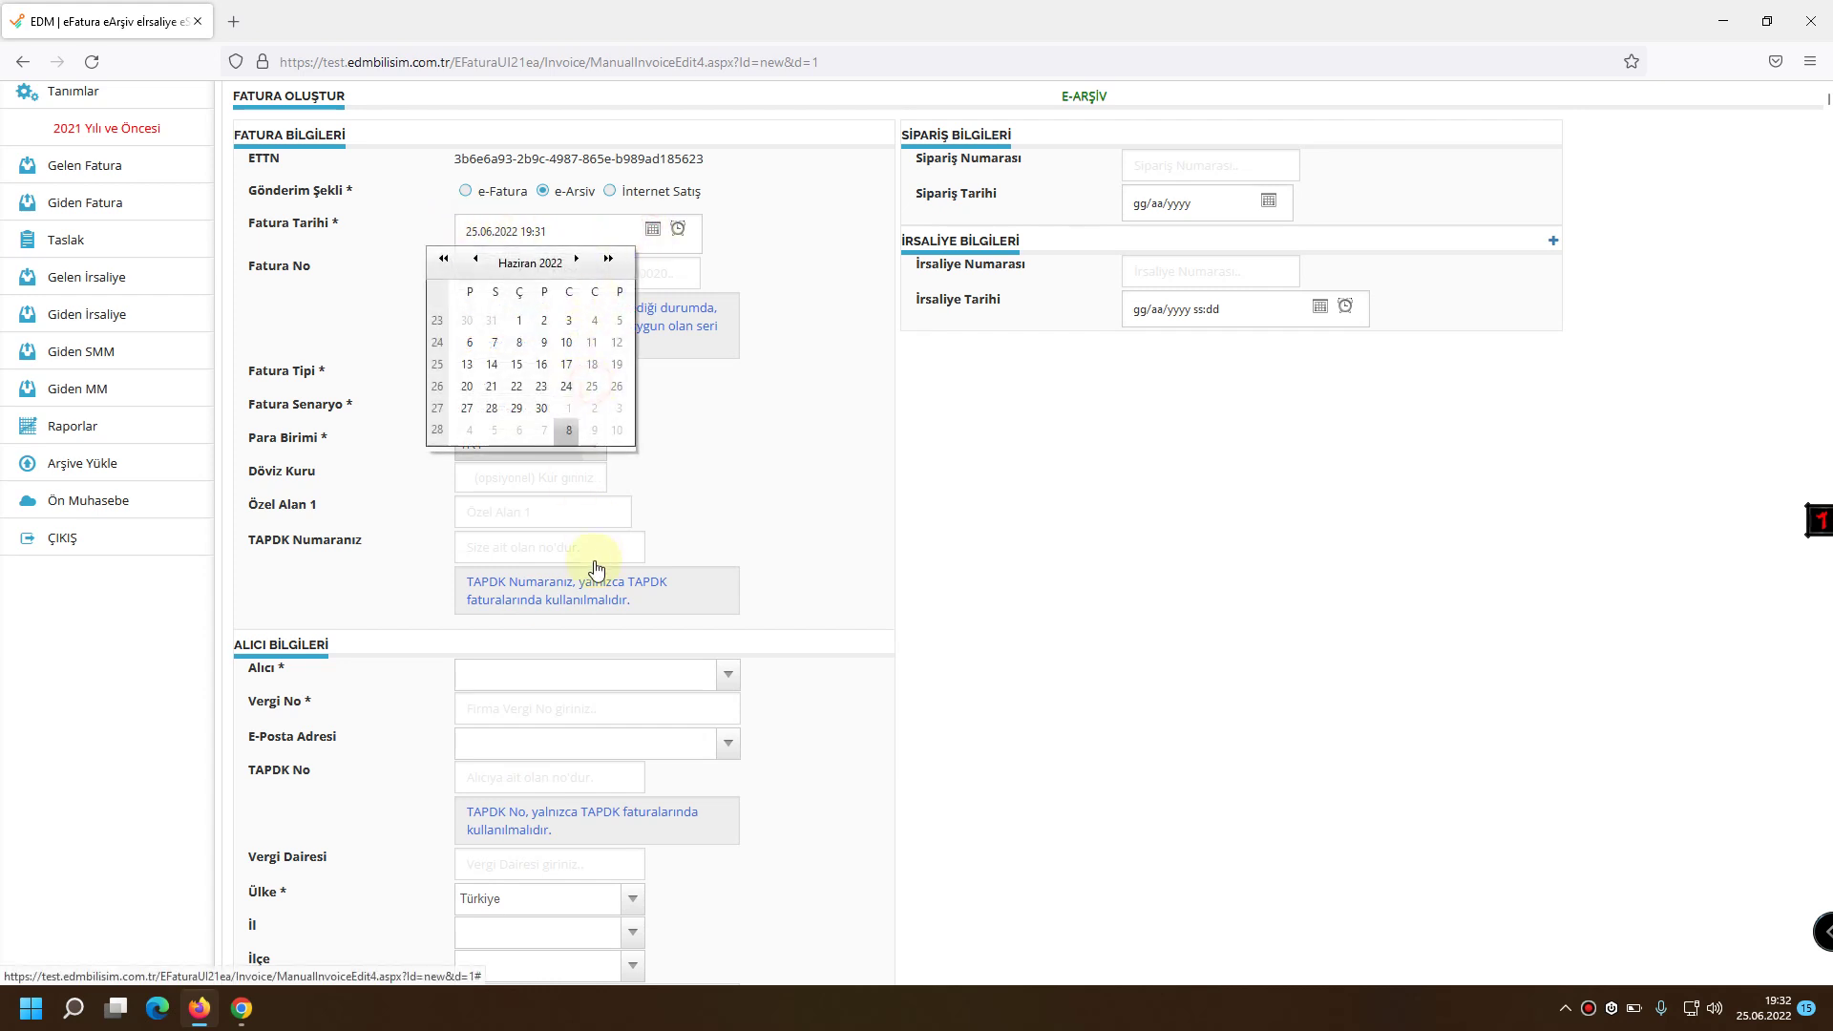
{"action": "left_click", "coordinate": [727, 440]}
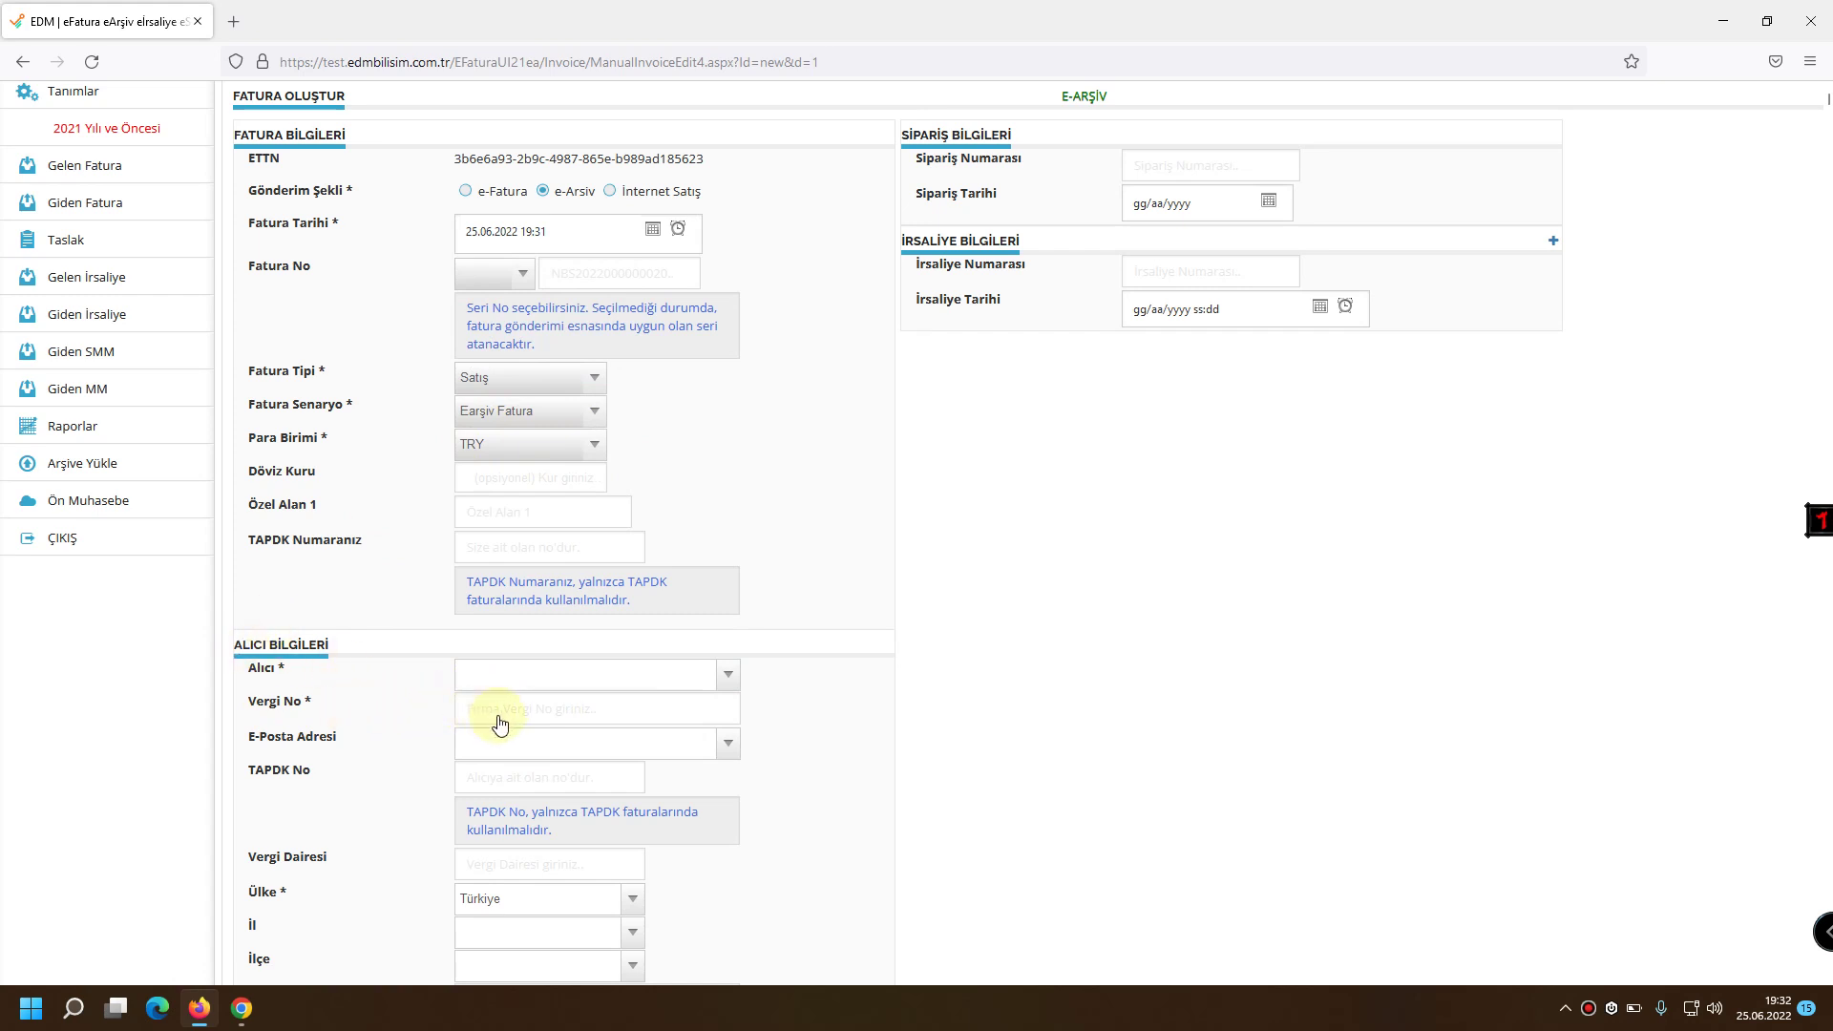
{"action": "left_click", "coordinate": [531, 717]}
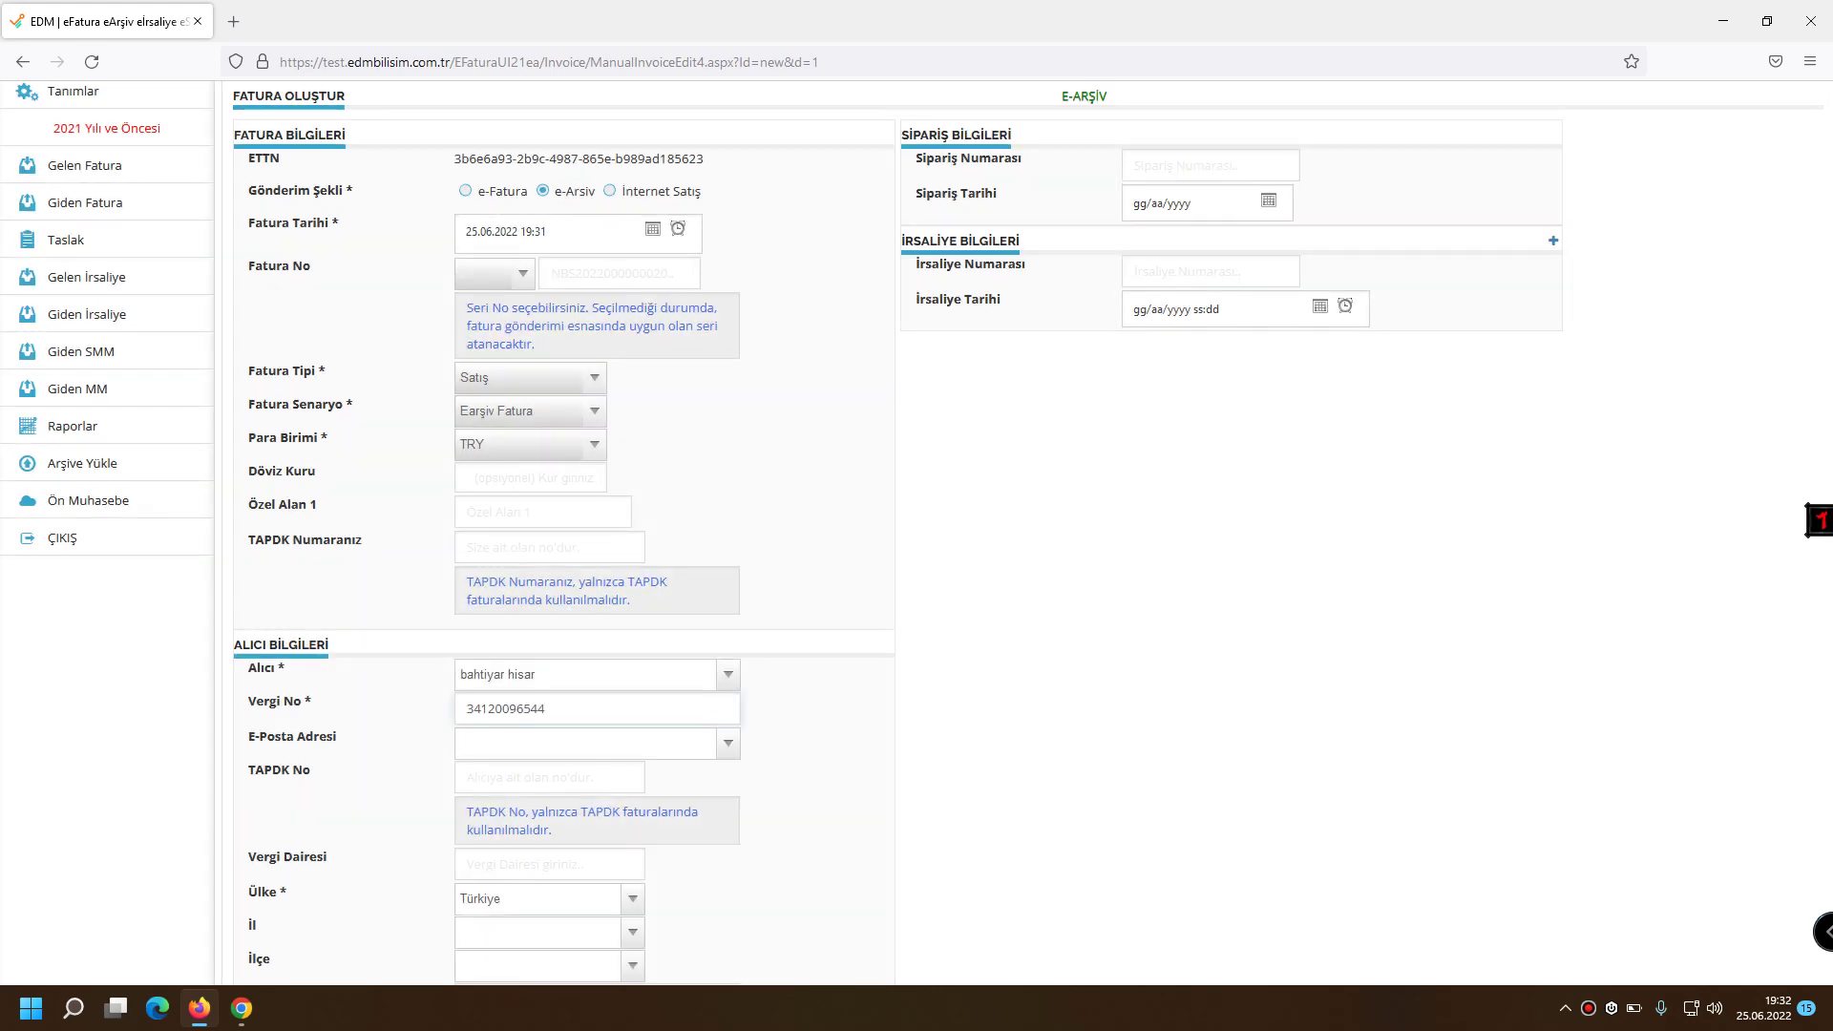
{"action": "scroll", "coordinate": [466, 642], "scroll_direction": "down", "scroll_amount": 3}
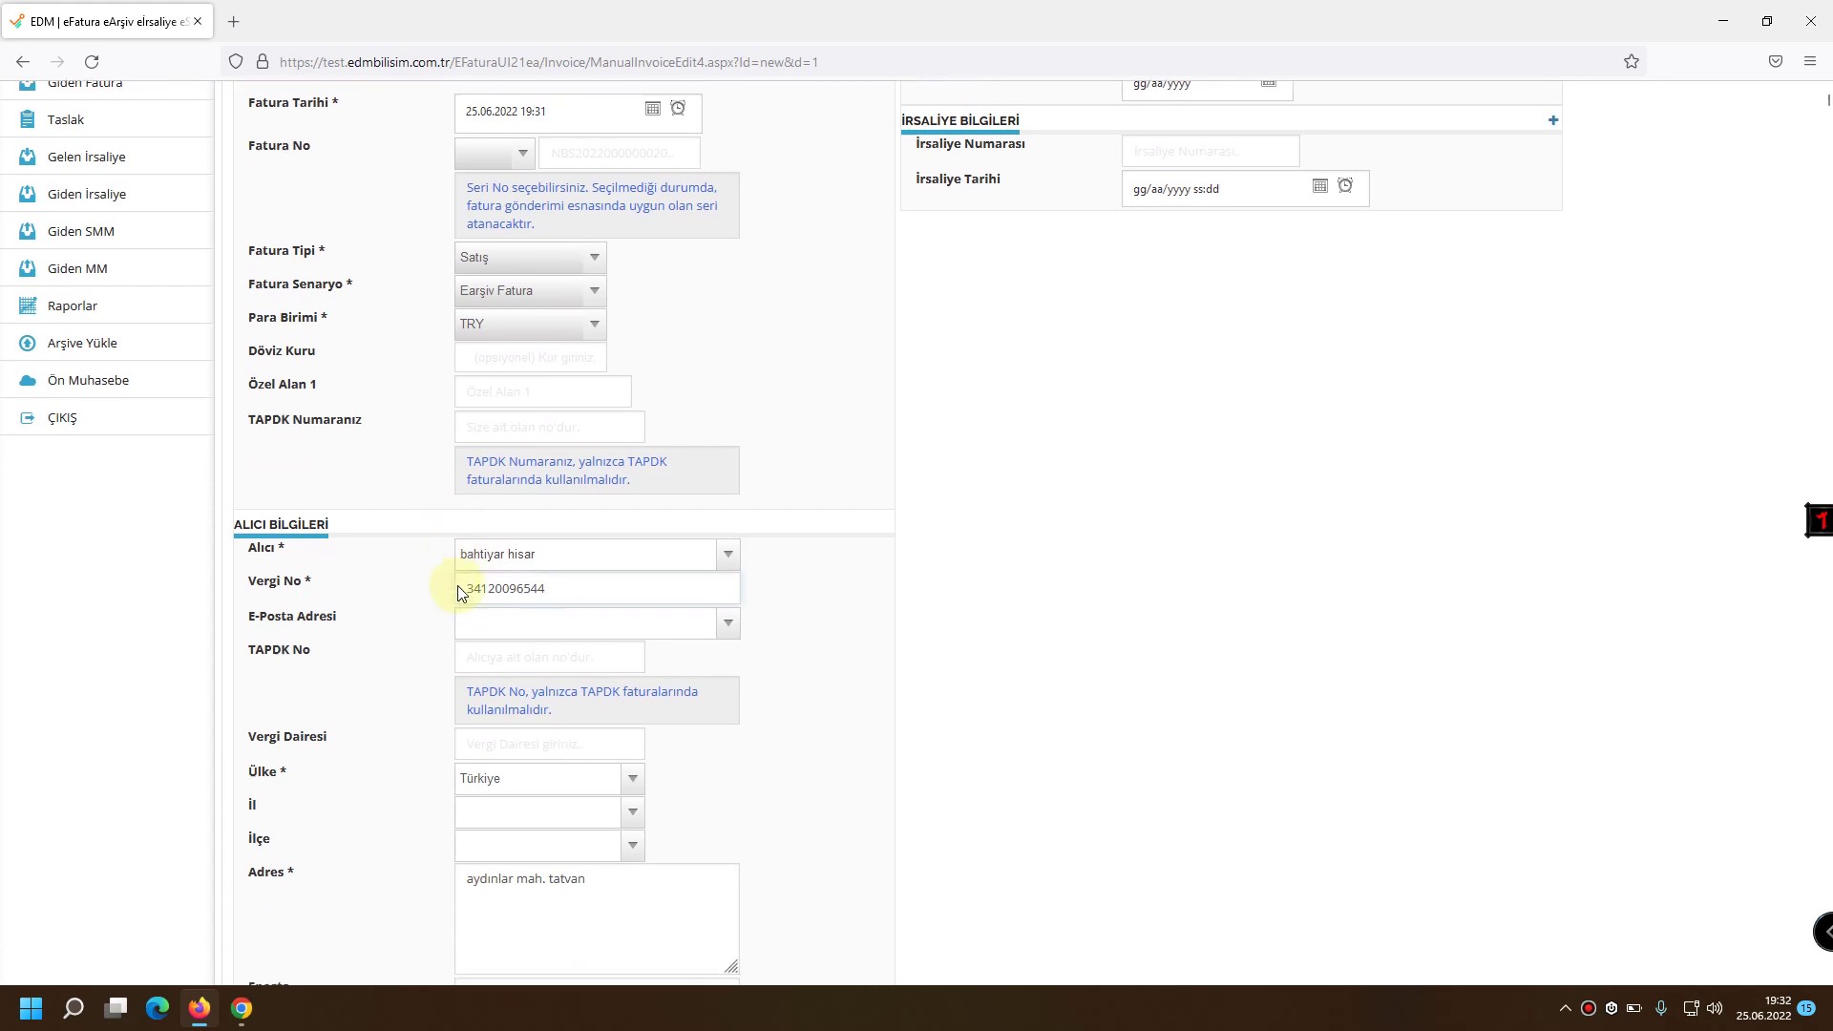
{"action": "scroll", "coordinate": [457, 685], "scroll_direction": "down", "scroll_amount": 1}
{"action": "left_click_drag", "start_coordinate": [606, 811], "coordinate": [525, 780]}
{"action": "scroll", "coordinate": [593, 838], "scroll_direction": "down", "scroll_amount": 12}
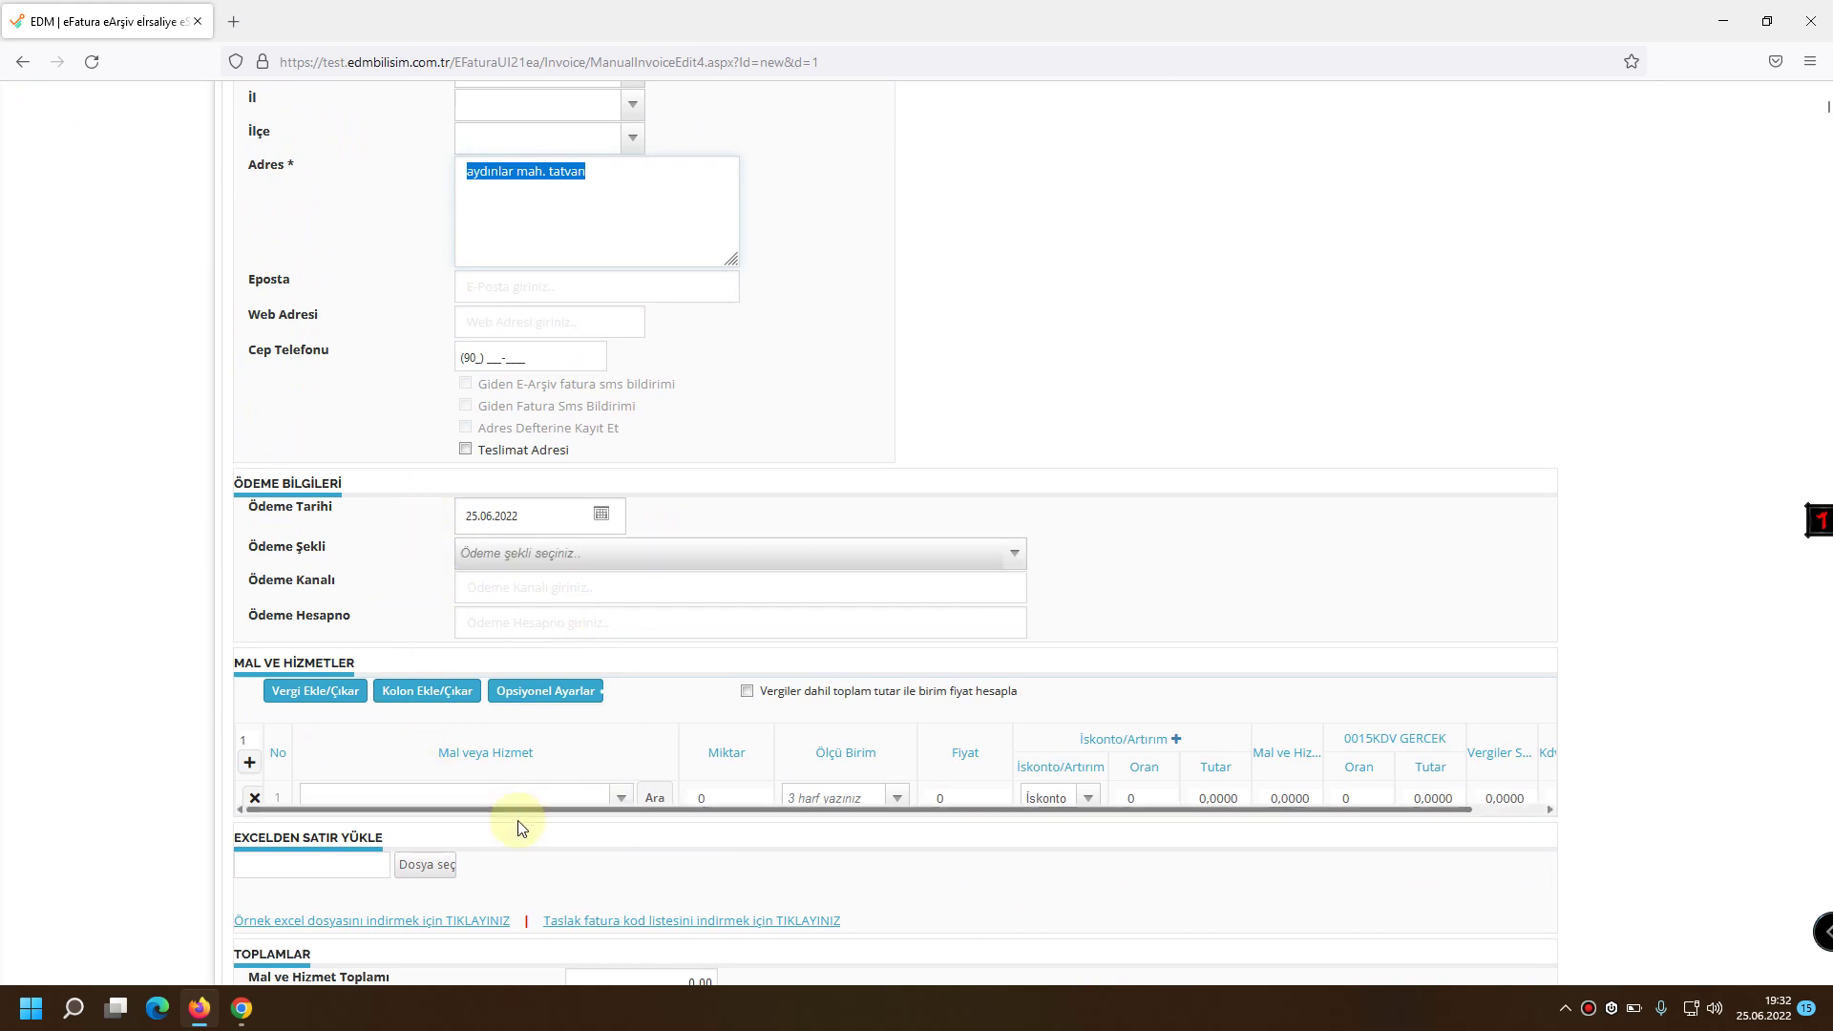
Enter BİSKÜVİ as the first goods line, quantity 1, unit Adet.
{"action": "scroll", "coordinate": [353, 658], "scroll_direction": "down", "scroll_amount": 3}
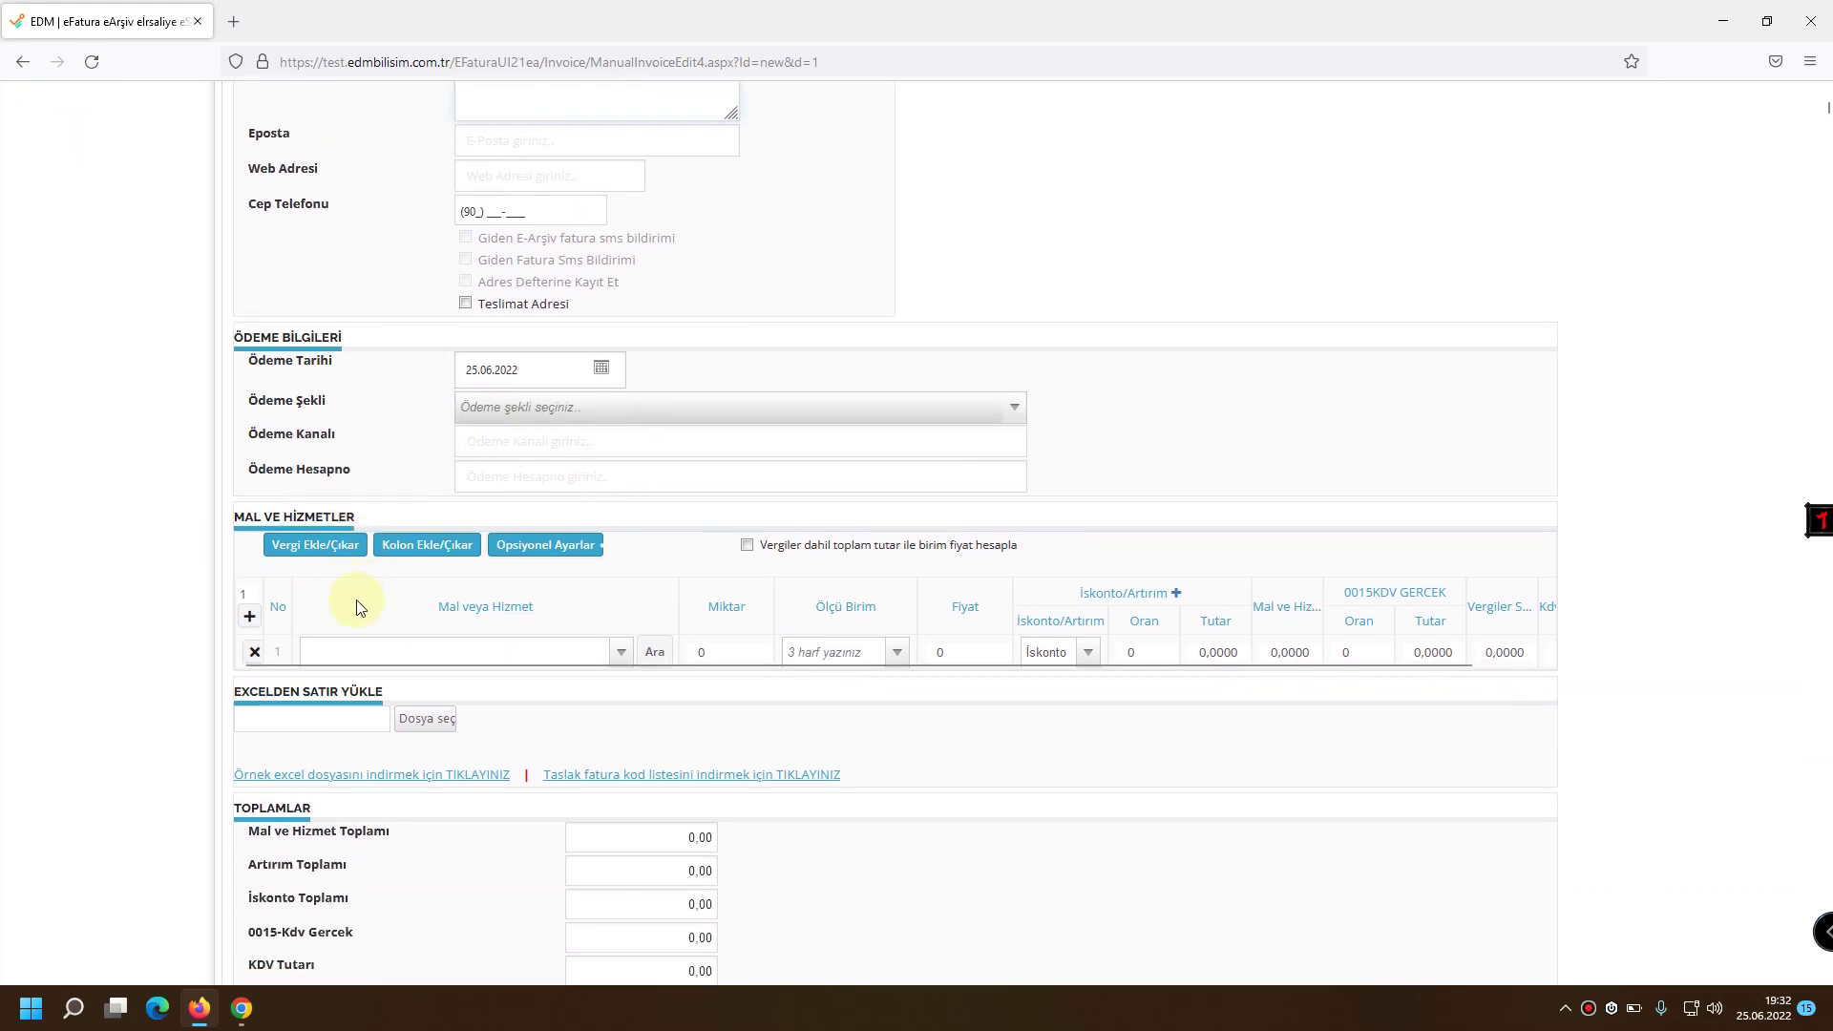
{"action": "left_click", "coordinate": [458, 651]}
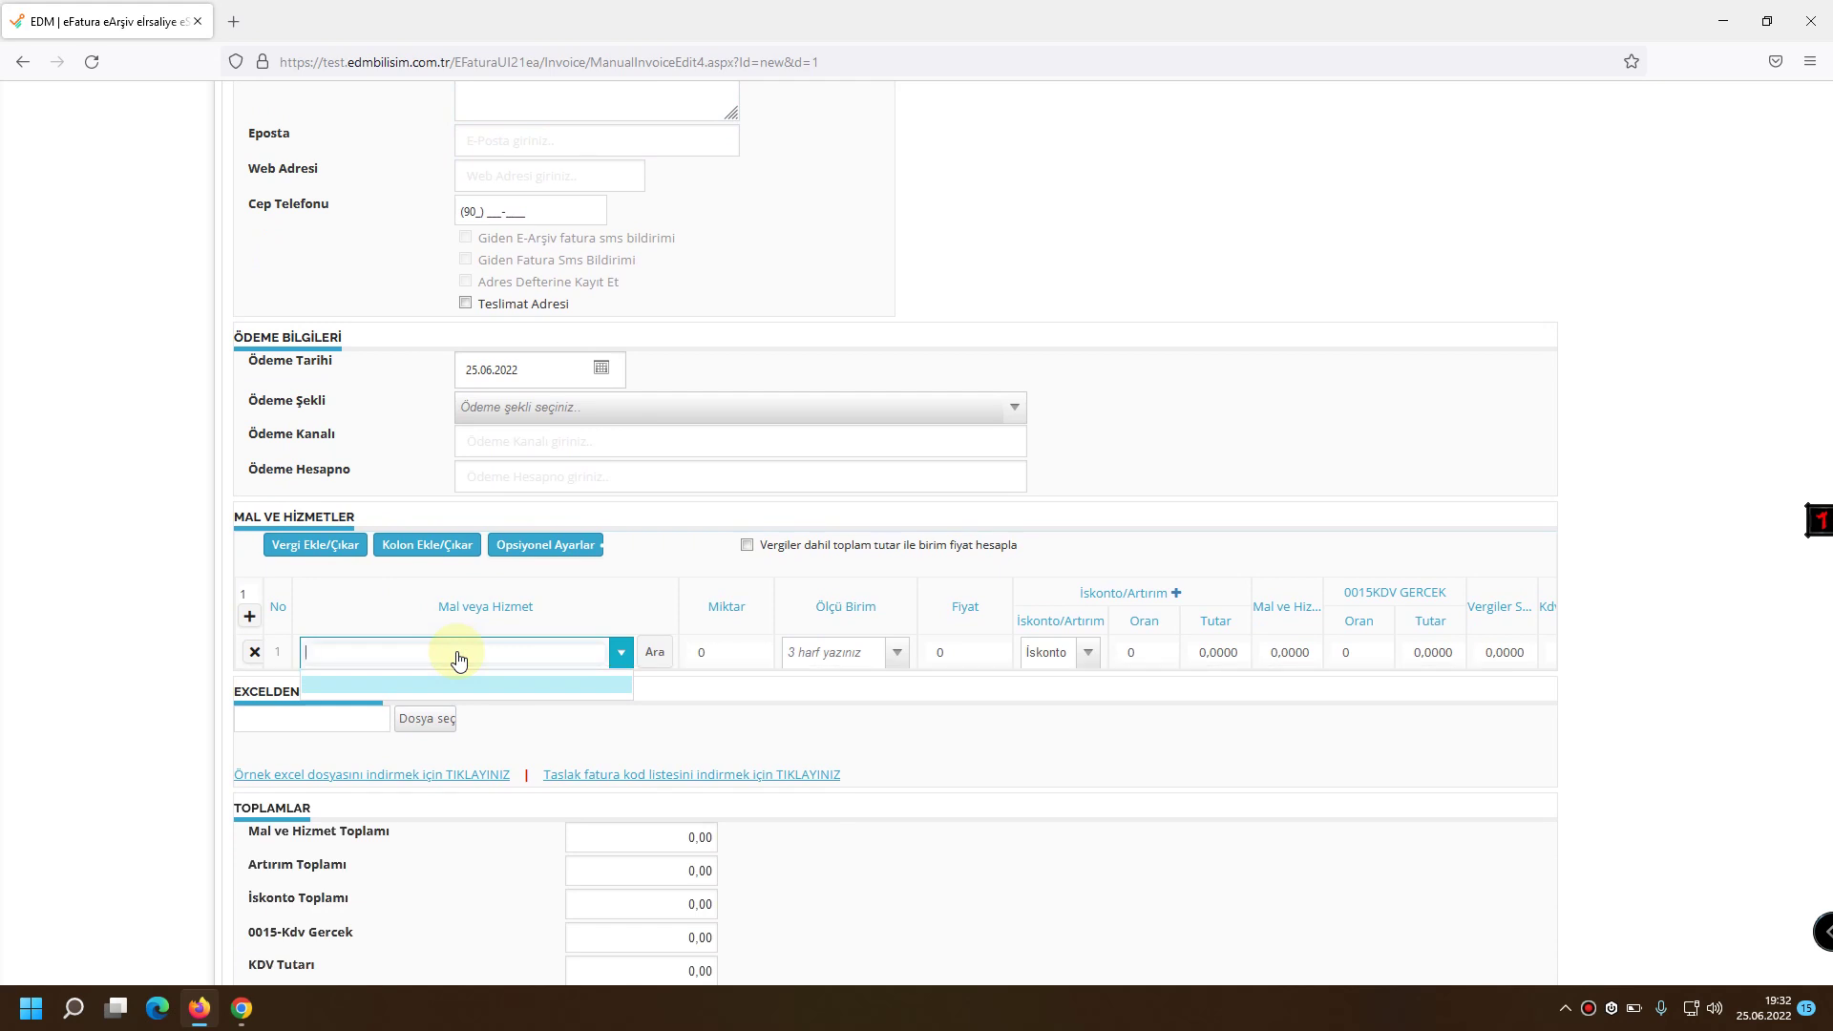
{"action": "type", "text": "BİSKÜVİ"}
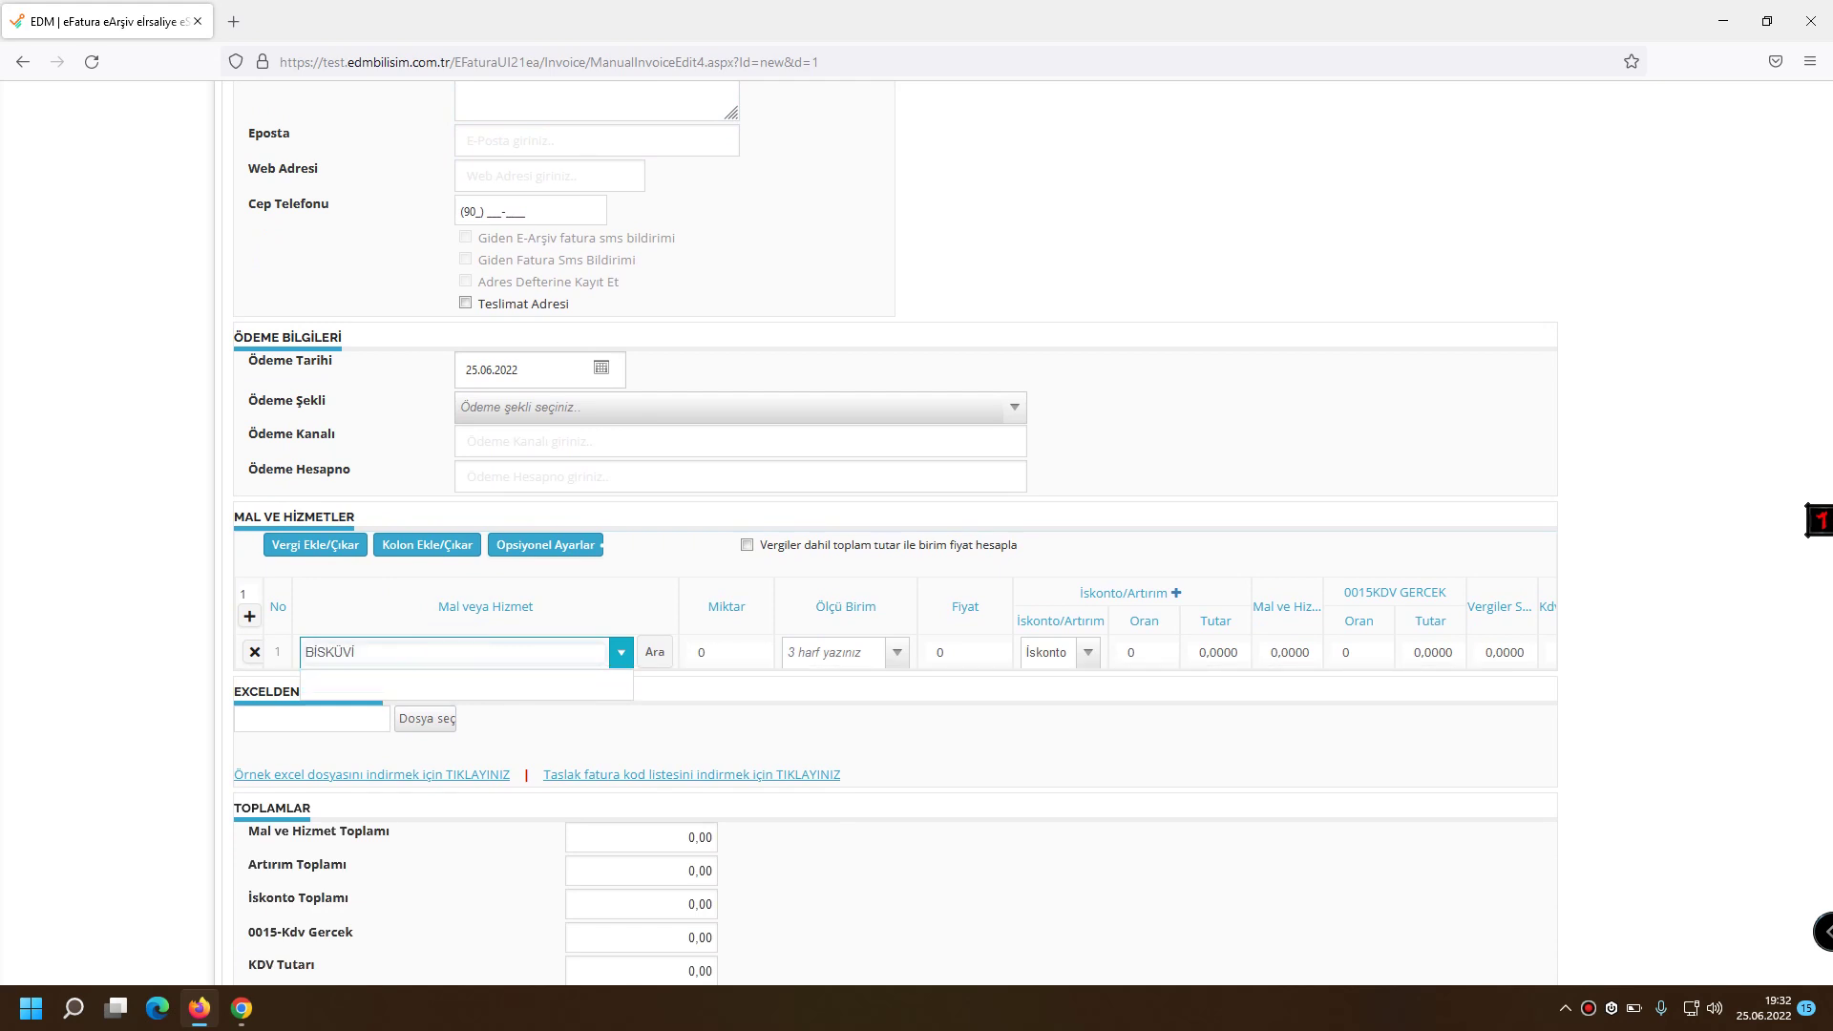
{"action": "key", "text": "Tab"}
{"action": "left_click", "coordinate": [842, 666]}
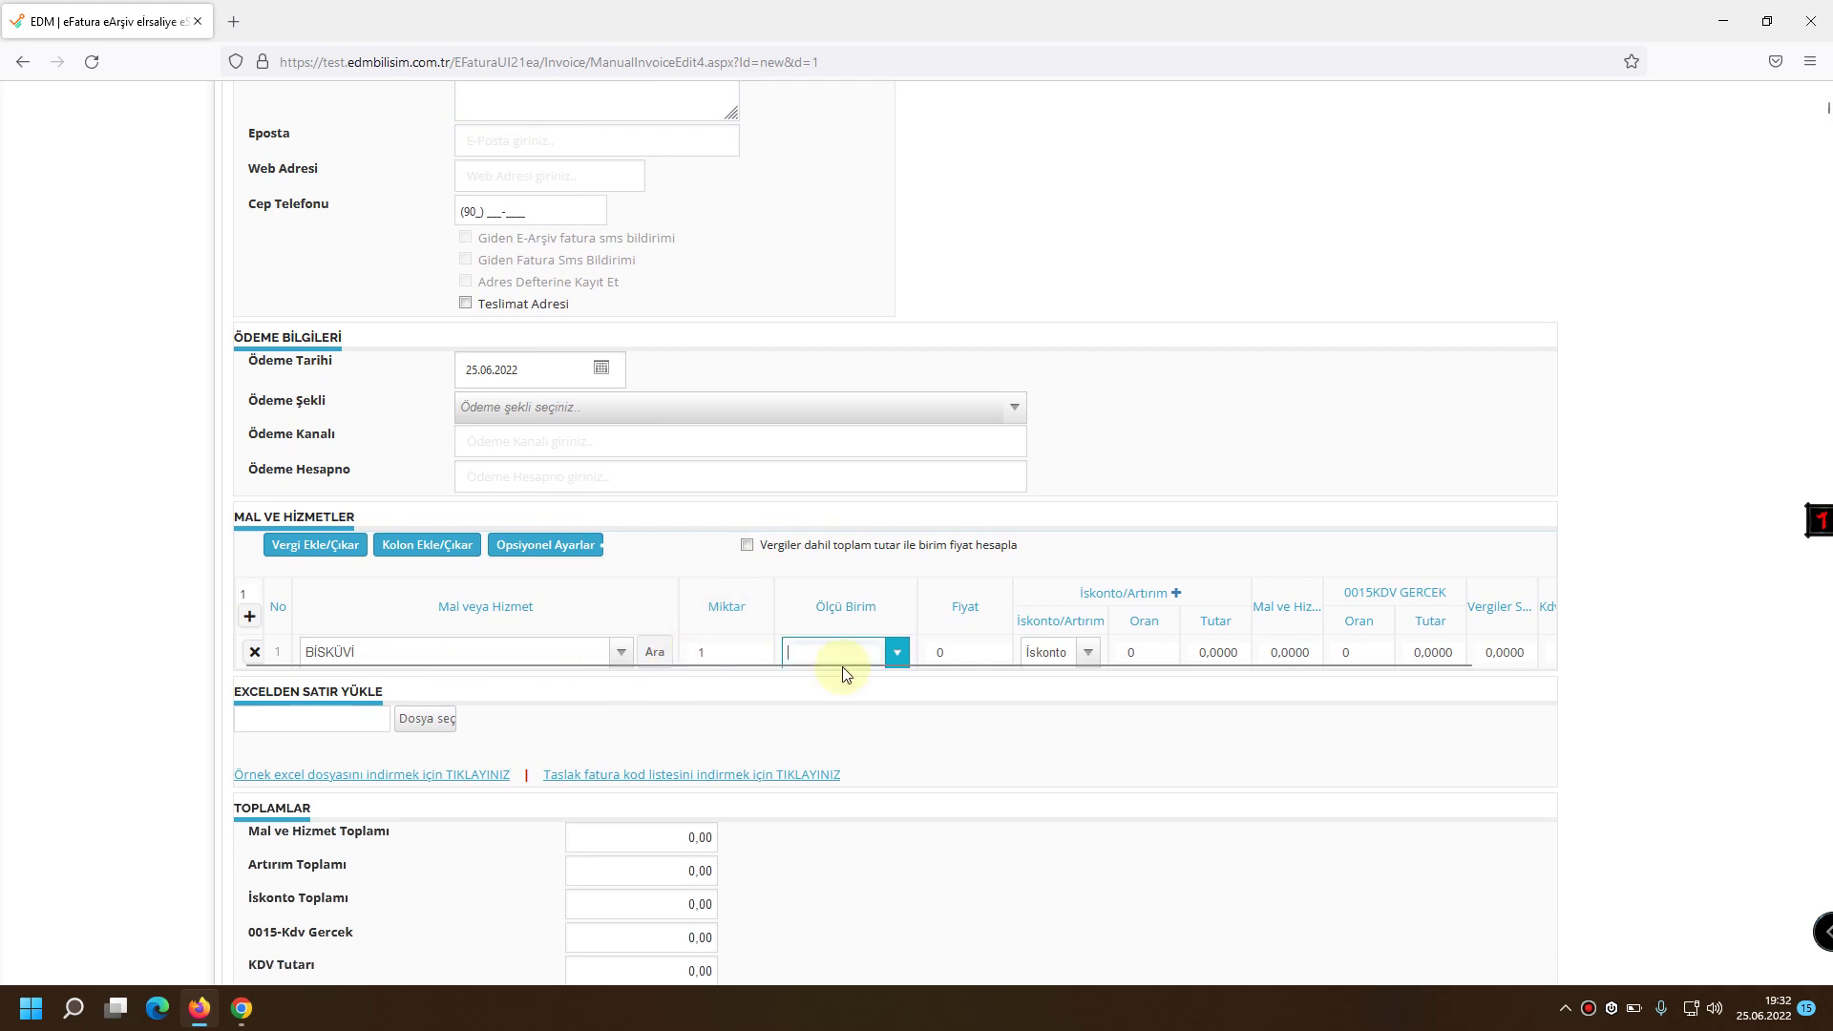
{"action": "left_click", "coordinate": [905, 655]}
{"action": "type", "text": "AD"}
{"action": "left_click", "coordinate": [851, 691]}
Give the BİSKÜVİ line price 10 and 8% VAT, totalling 10,00 with 0,80 tax.
{"action": "left_click", "coordinate": [969, 655]}
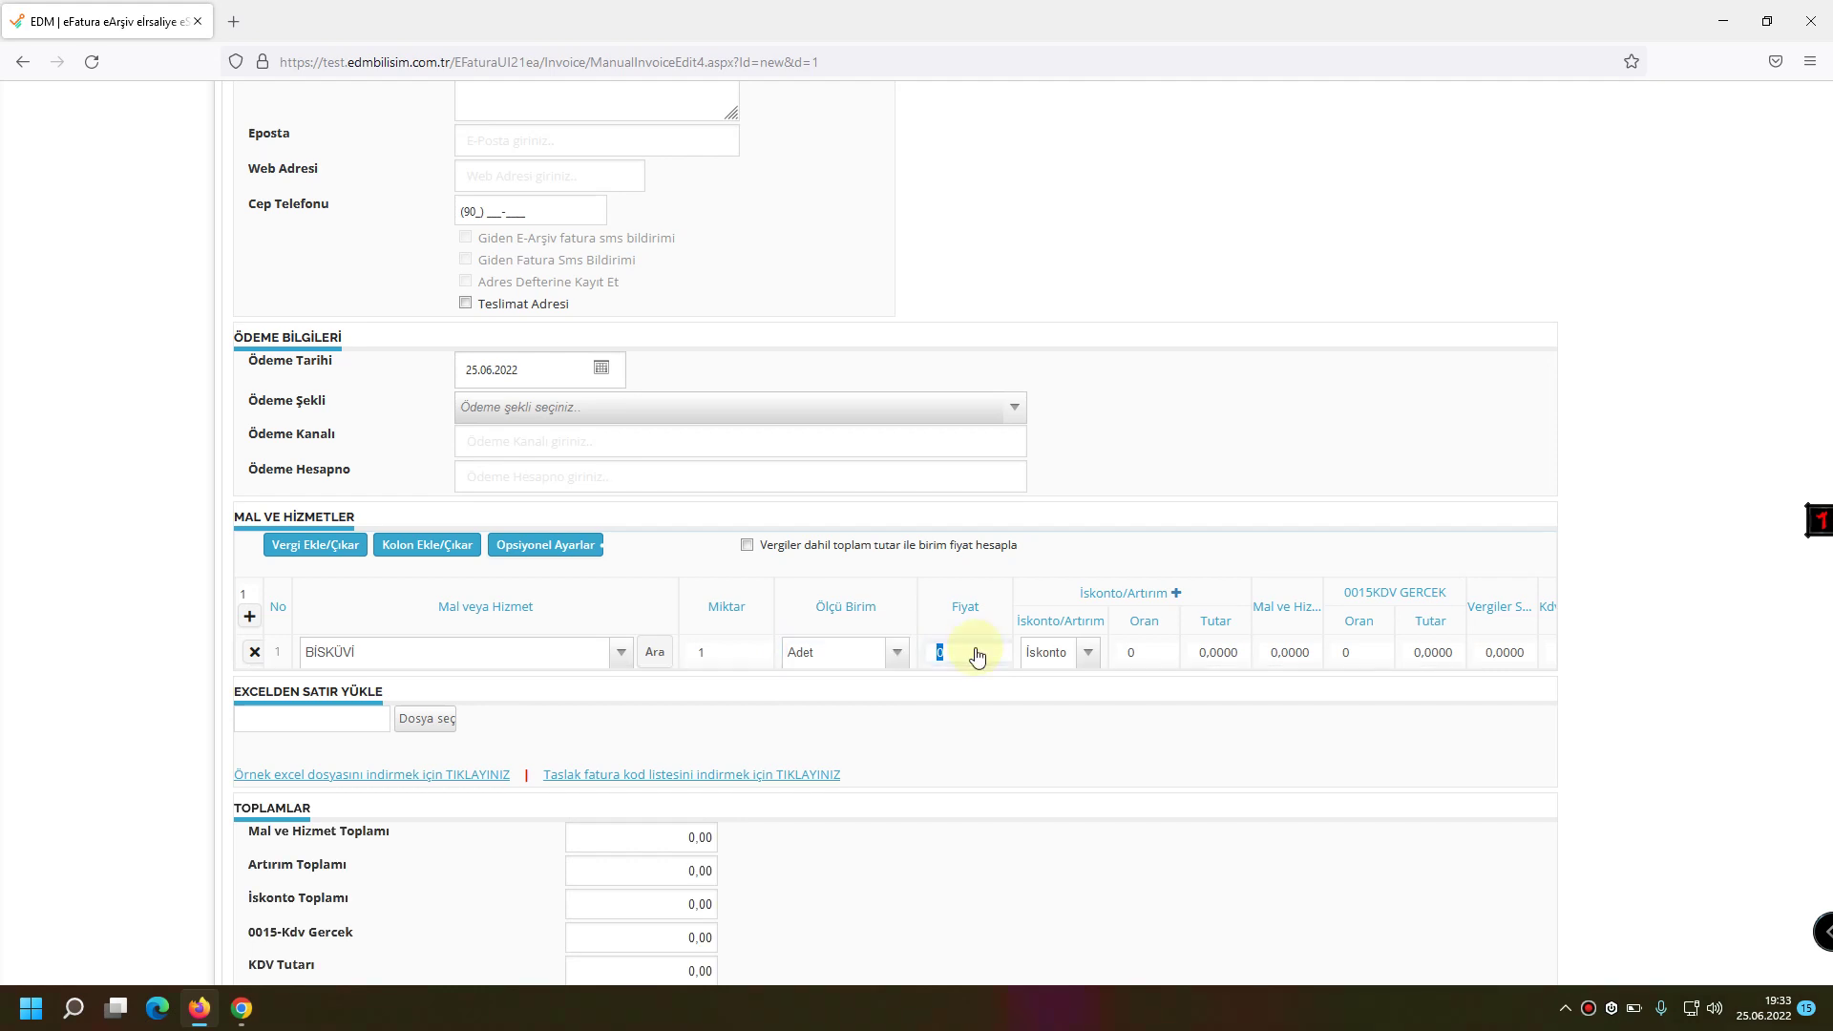
{"action": "type", "text": "10"}
{"action": "key", "text": "Tab"}
{"action": "key", "text": "Tab"}
{"action": "key", "text": "Tab"}
{"action": "key", "text": "Tab"}
{"action": "key", "text": "Tab"}
{"action": "type", "text": "8"}
{"action": "key", "text": "Tab"}
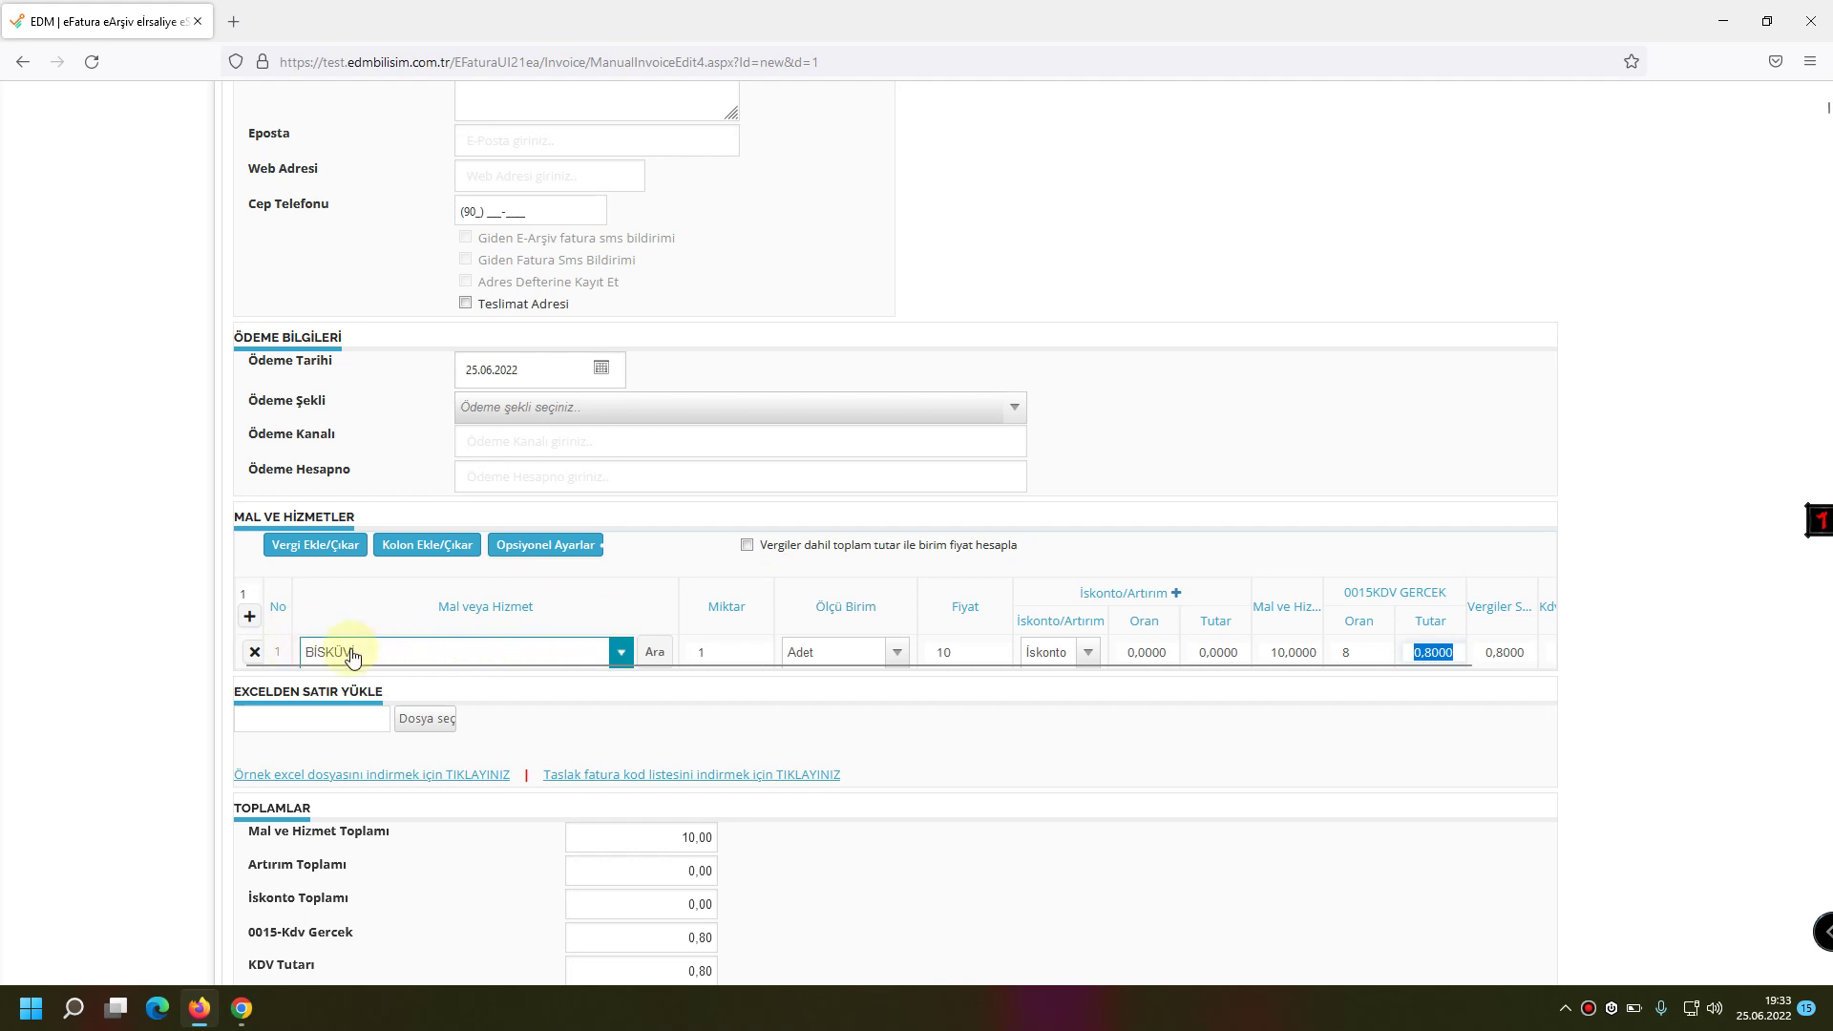
{"action": "left_click", "coordinate": [251, 596]}
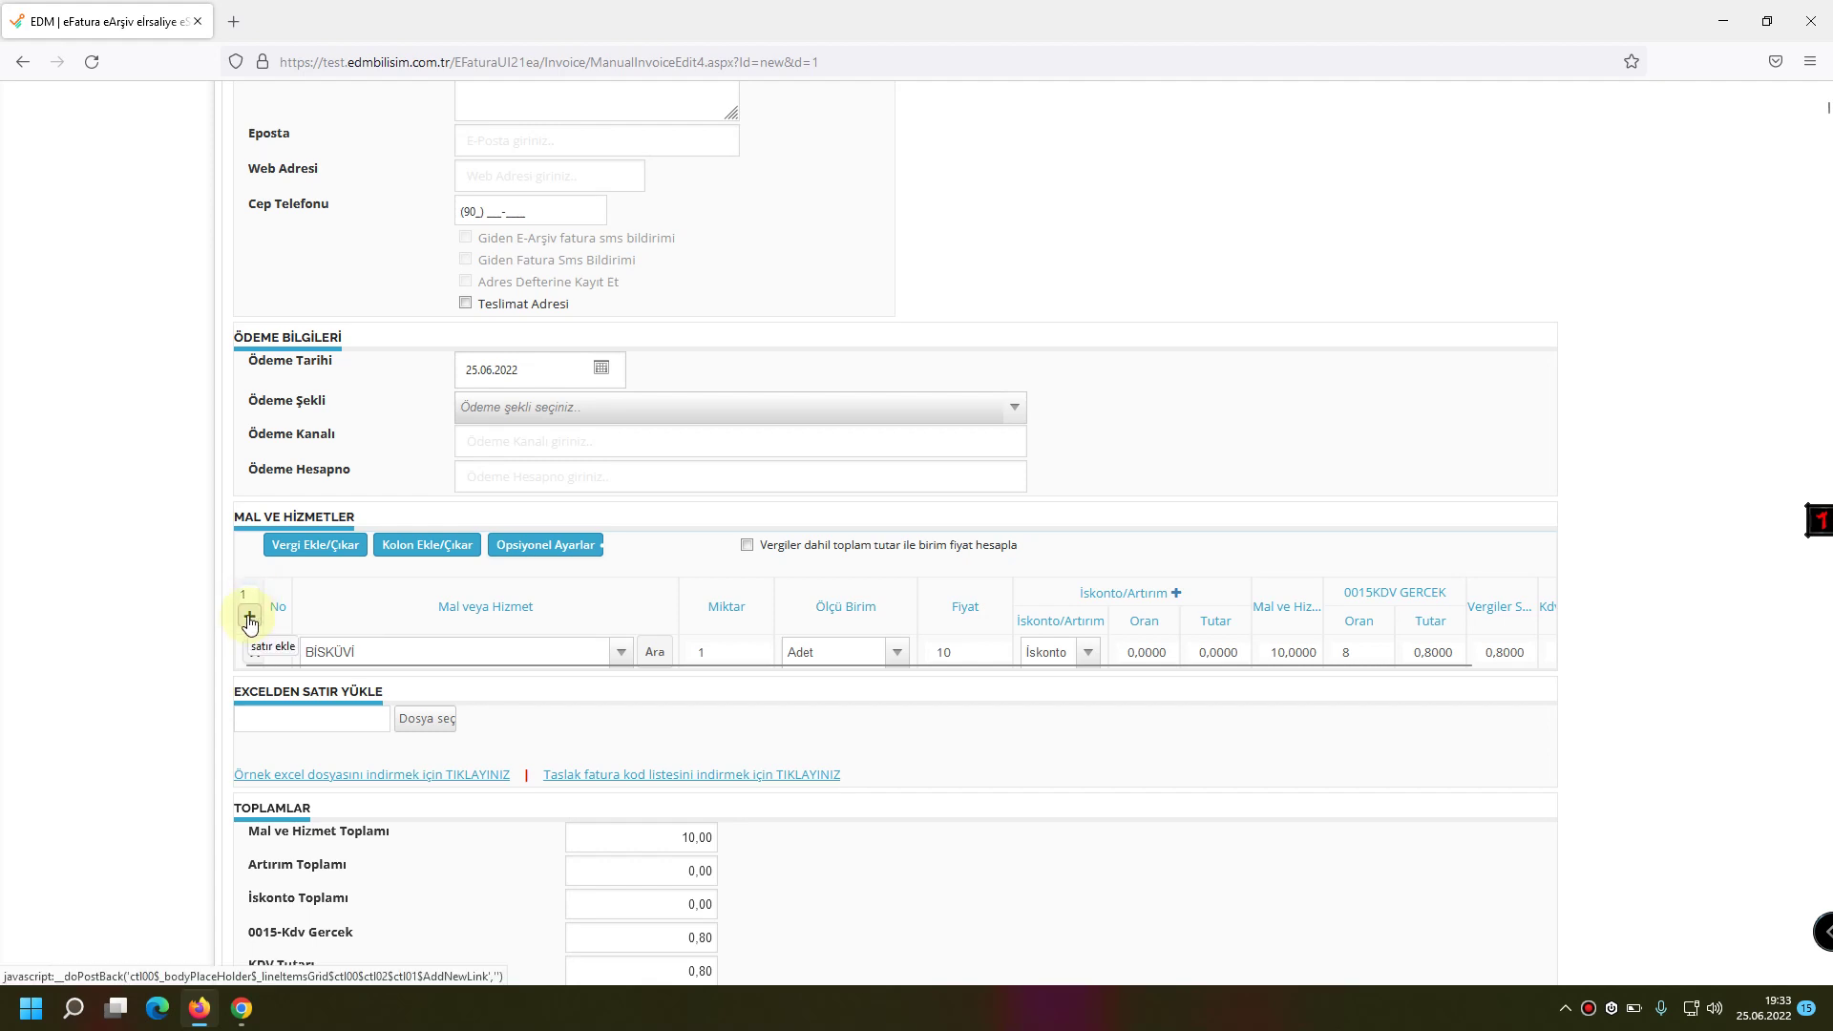
Add a second line ELMA with quantity 2 and set units for both lines.
{"action": "left_click", "coordinate": [249, 619]}
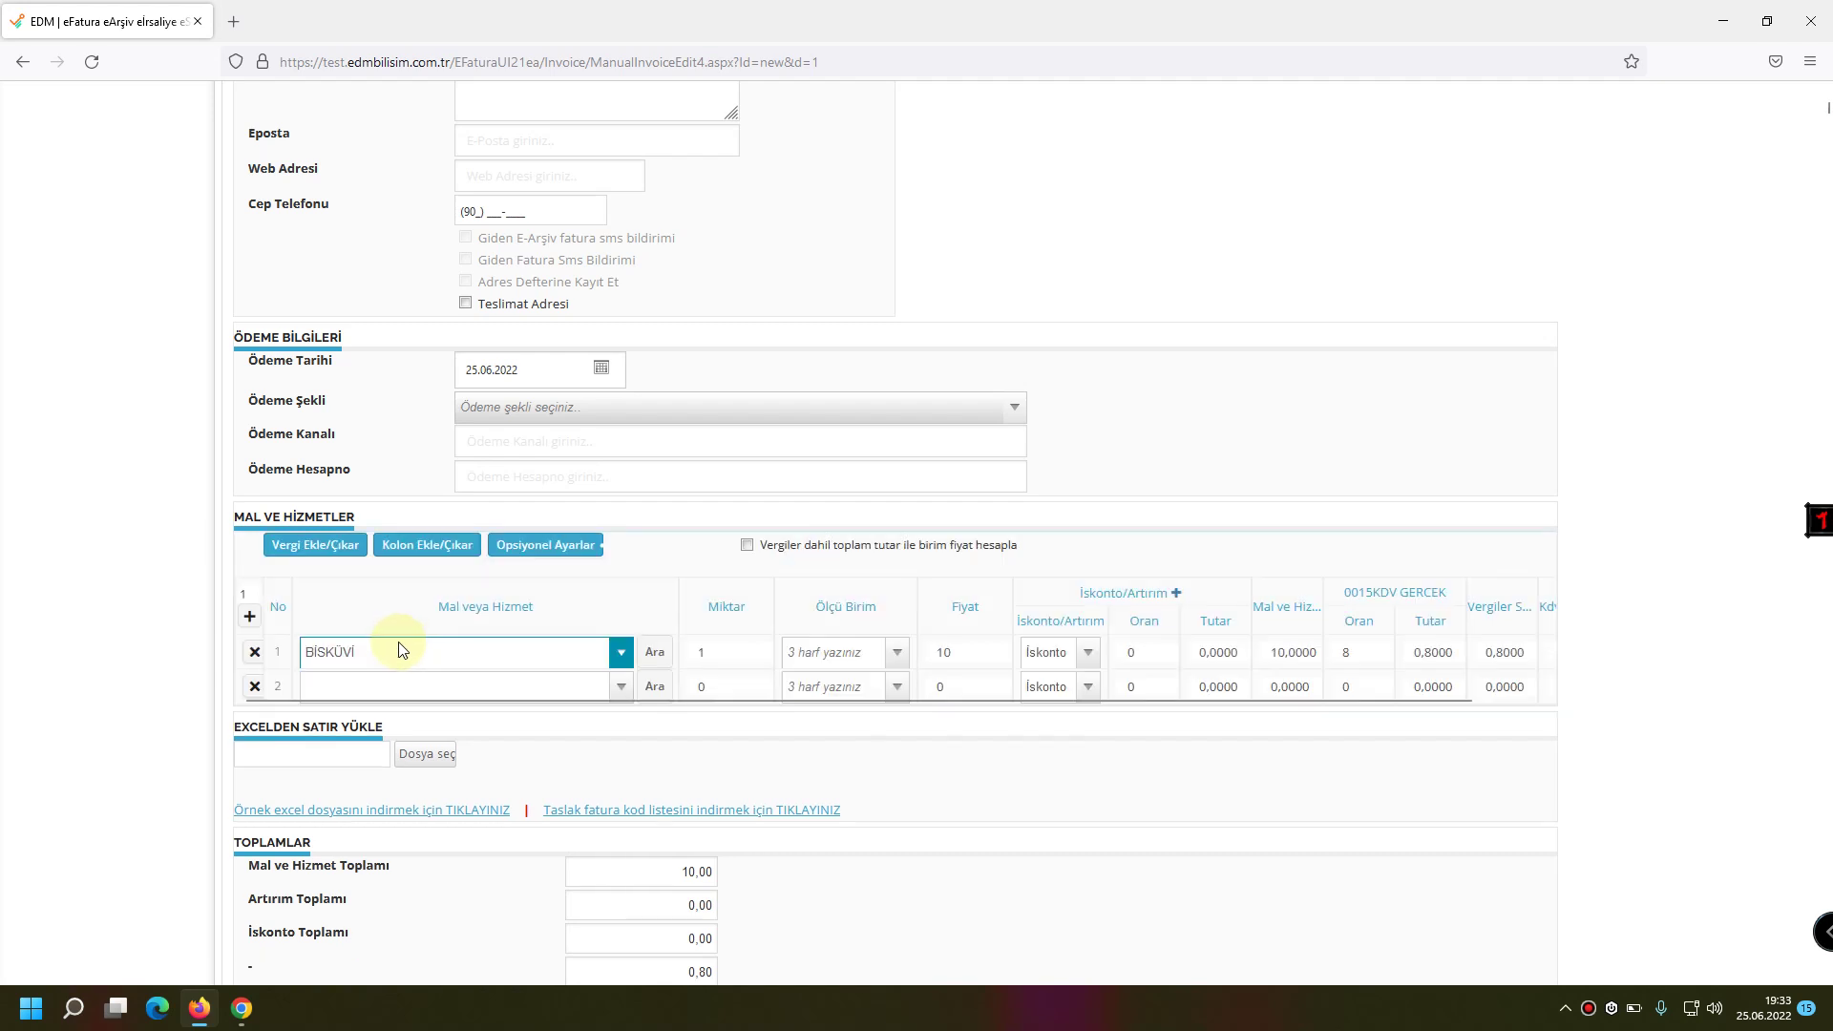
{"action": "left_click", "coordinate": [352, 685]}
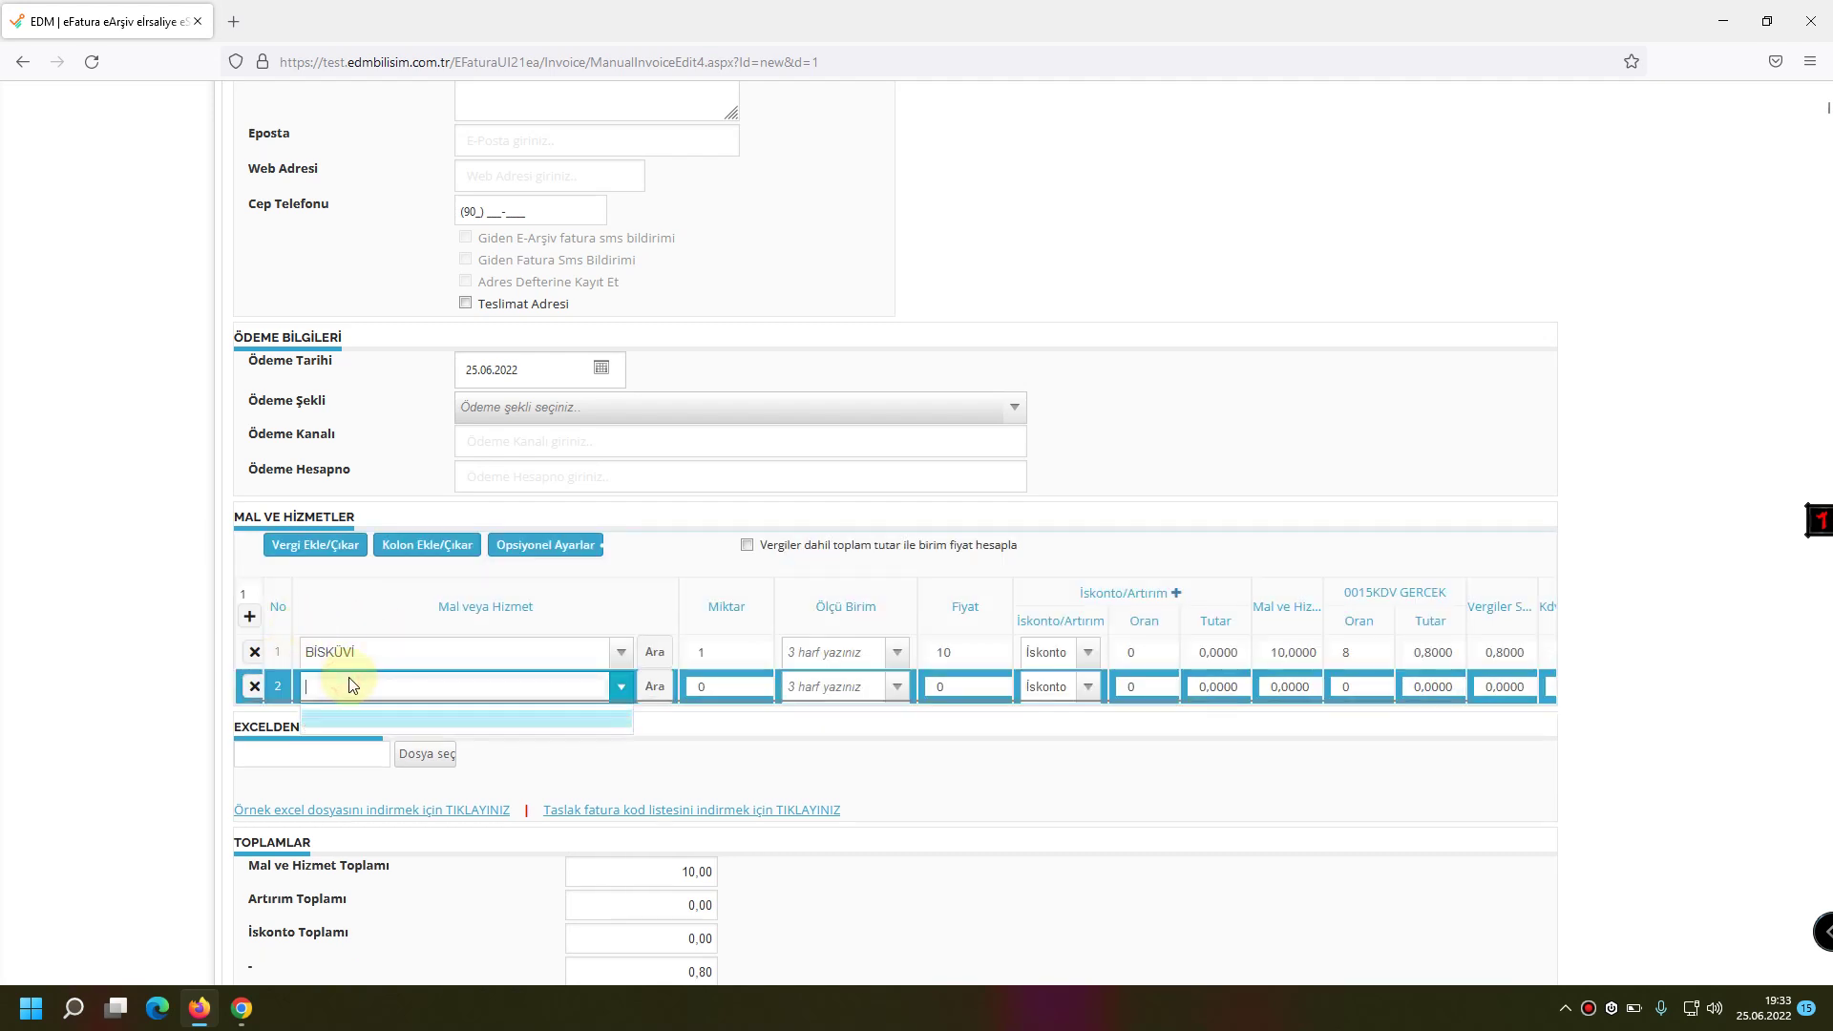
{"action": "type", "text": "ELMA"}
{"action": "key", "text": "Tab"}
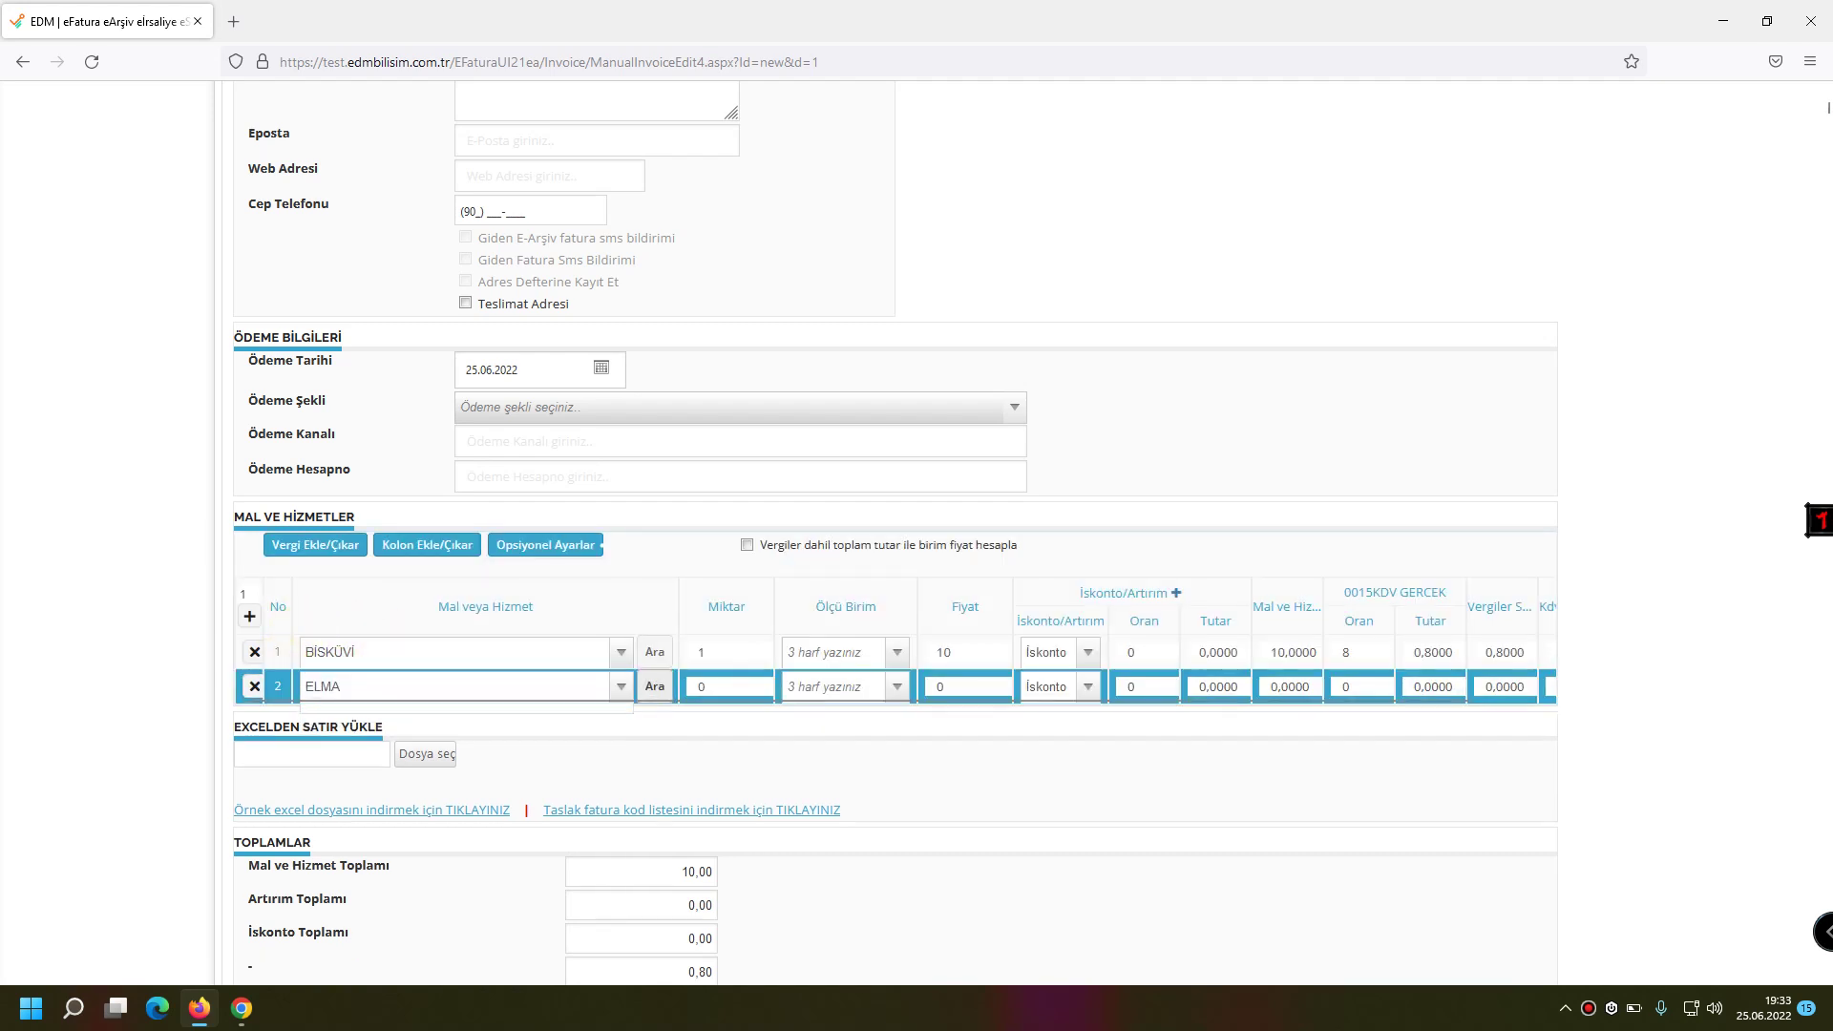
{"action": "type", "text": "2"}
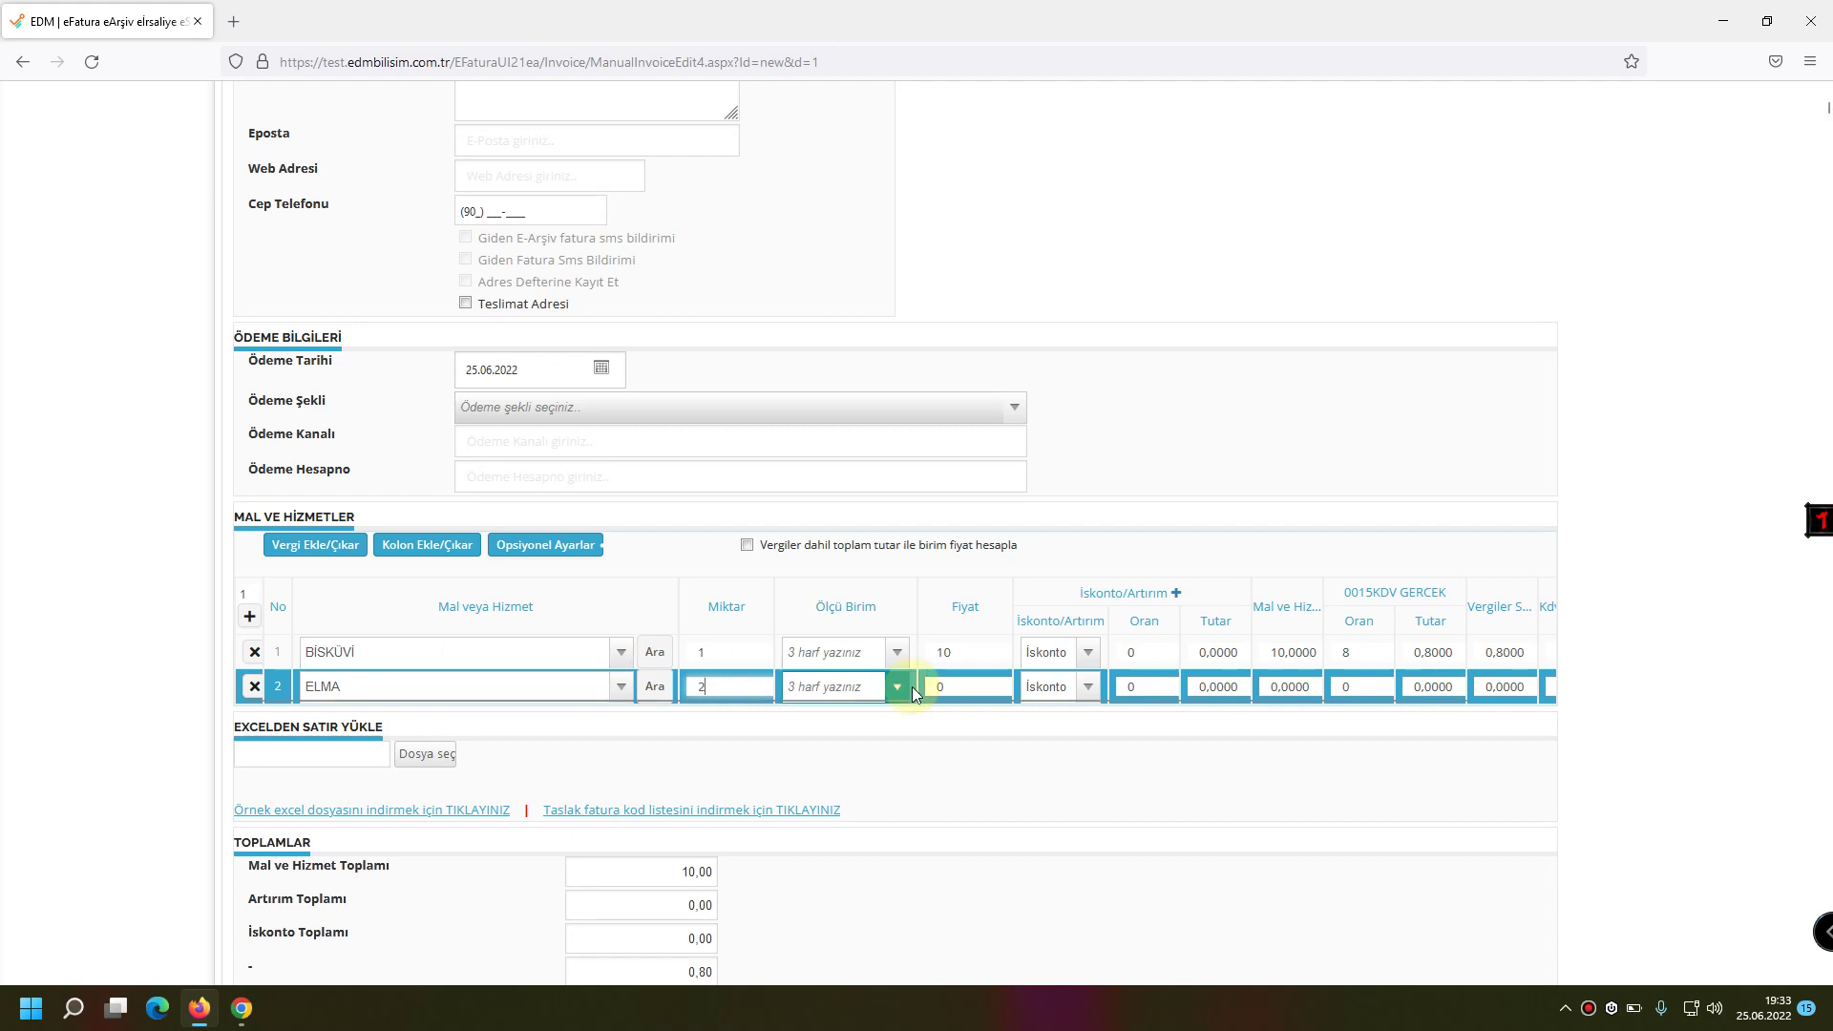
{"action": "left_click", "coordinate": [868, 693]}
{"action": "type", "text": "Kİ"}
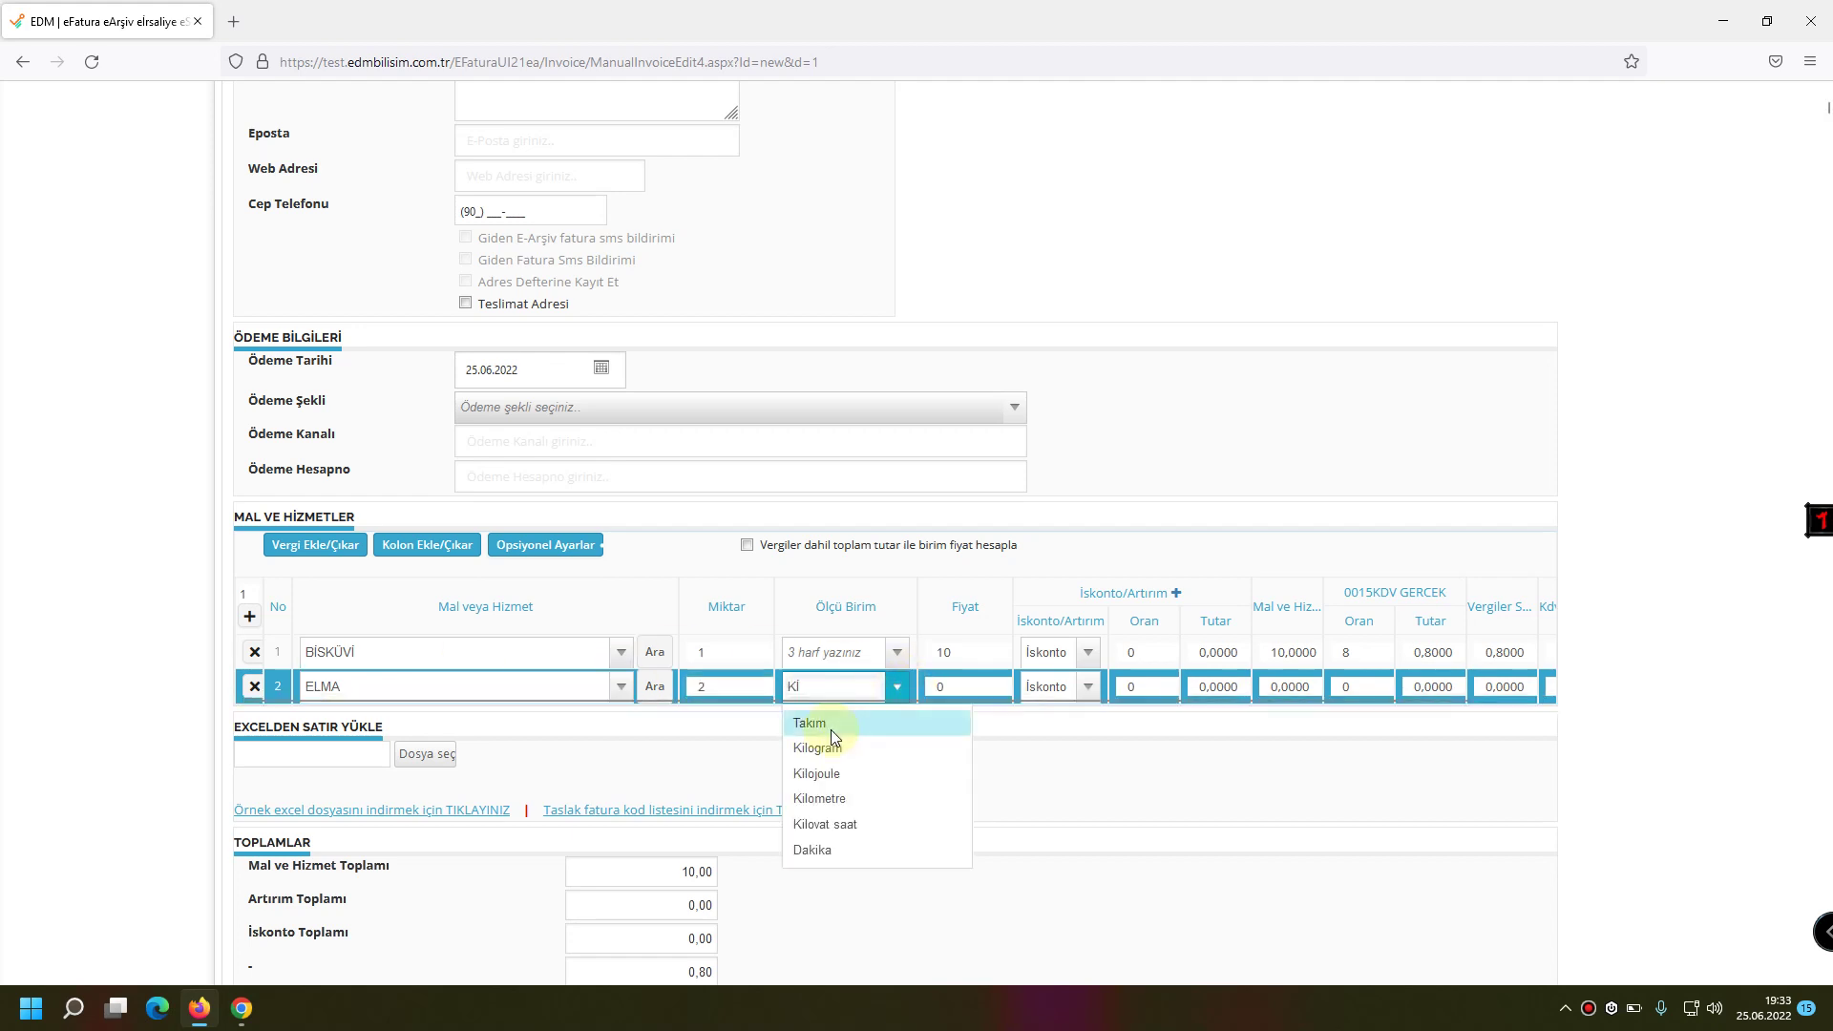
{"action": "left_click", "coordinate": [823, 722]}
{"action": "left_click", "coordinate": [866, 657]}
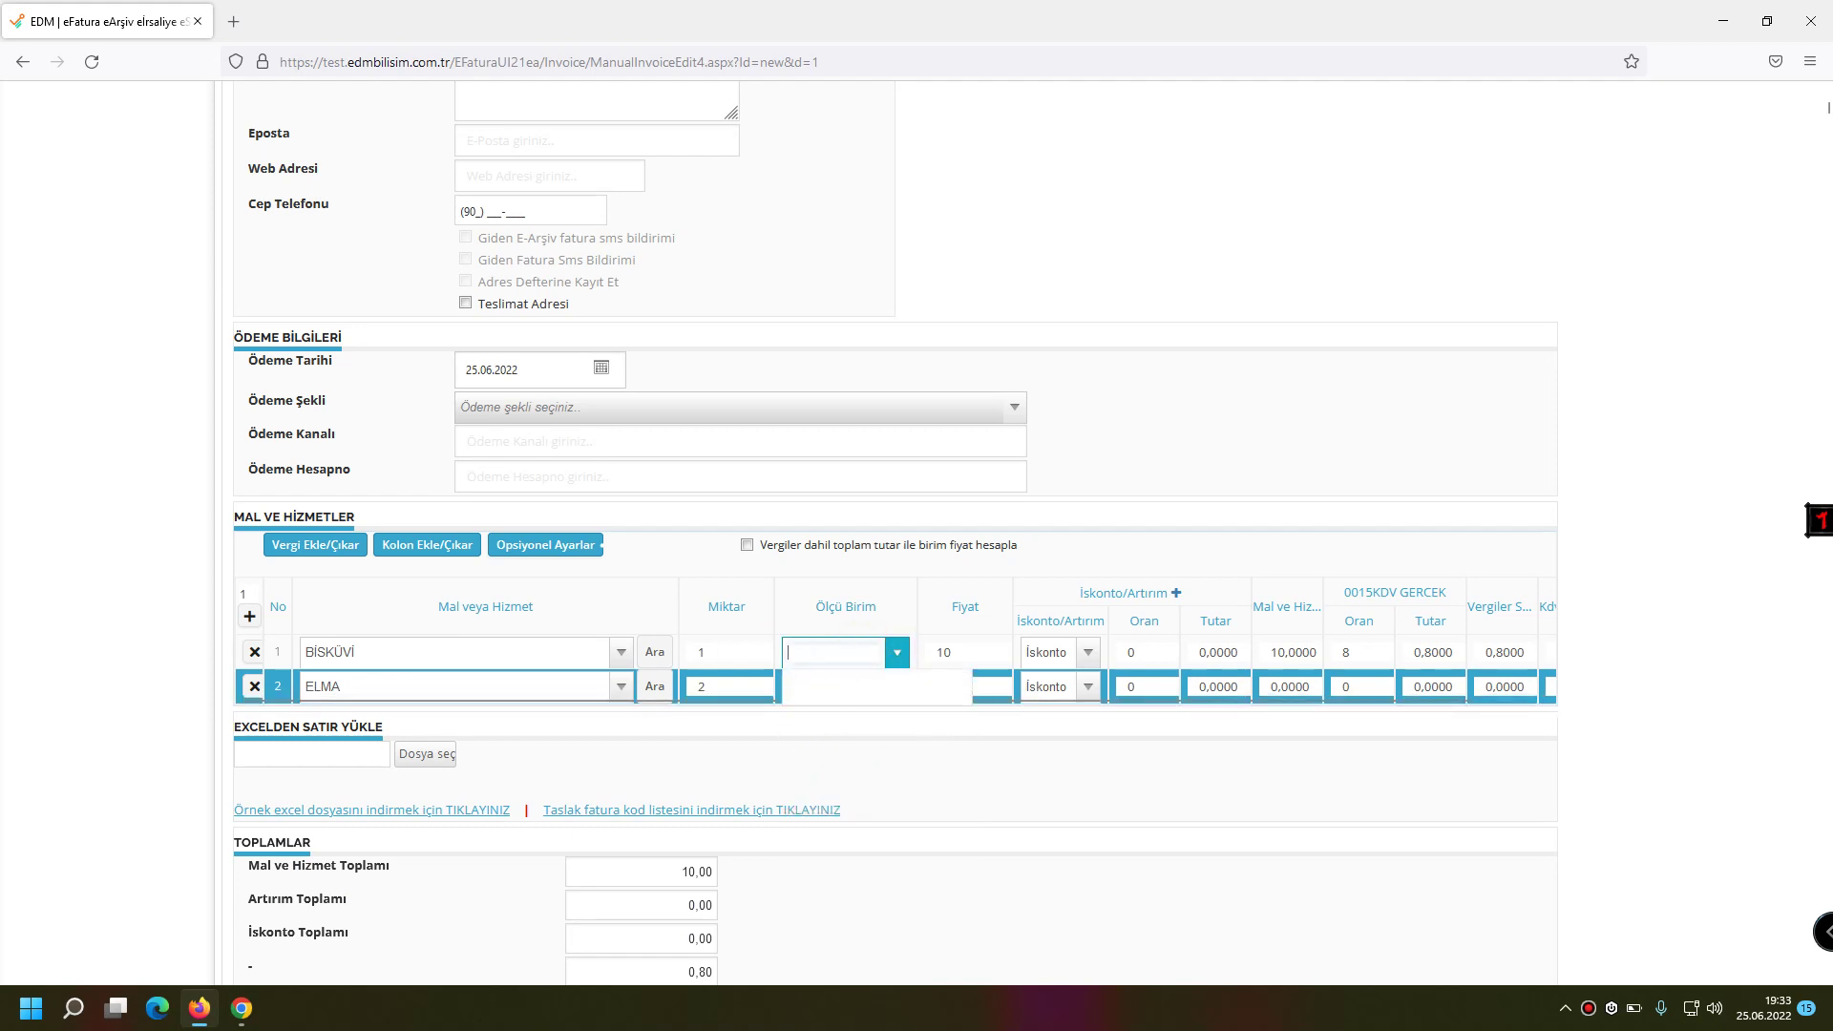
{"action": "type", "text": "AD"}
{"action": "left_click", "coordinate": [854, 691]}
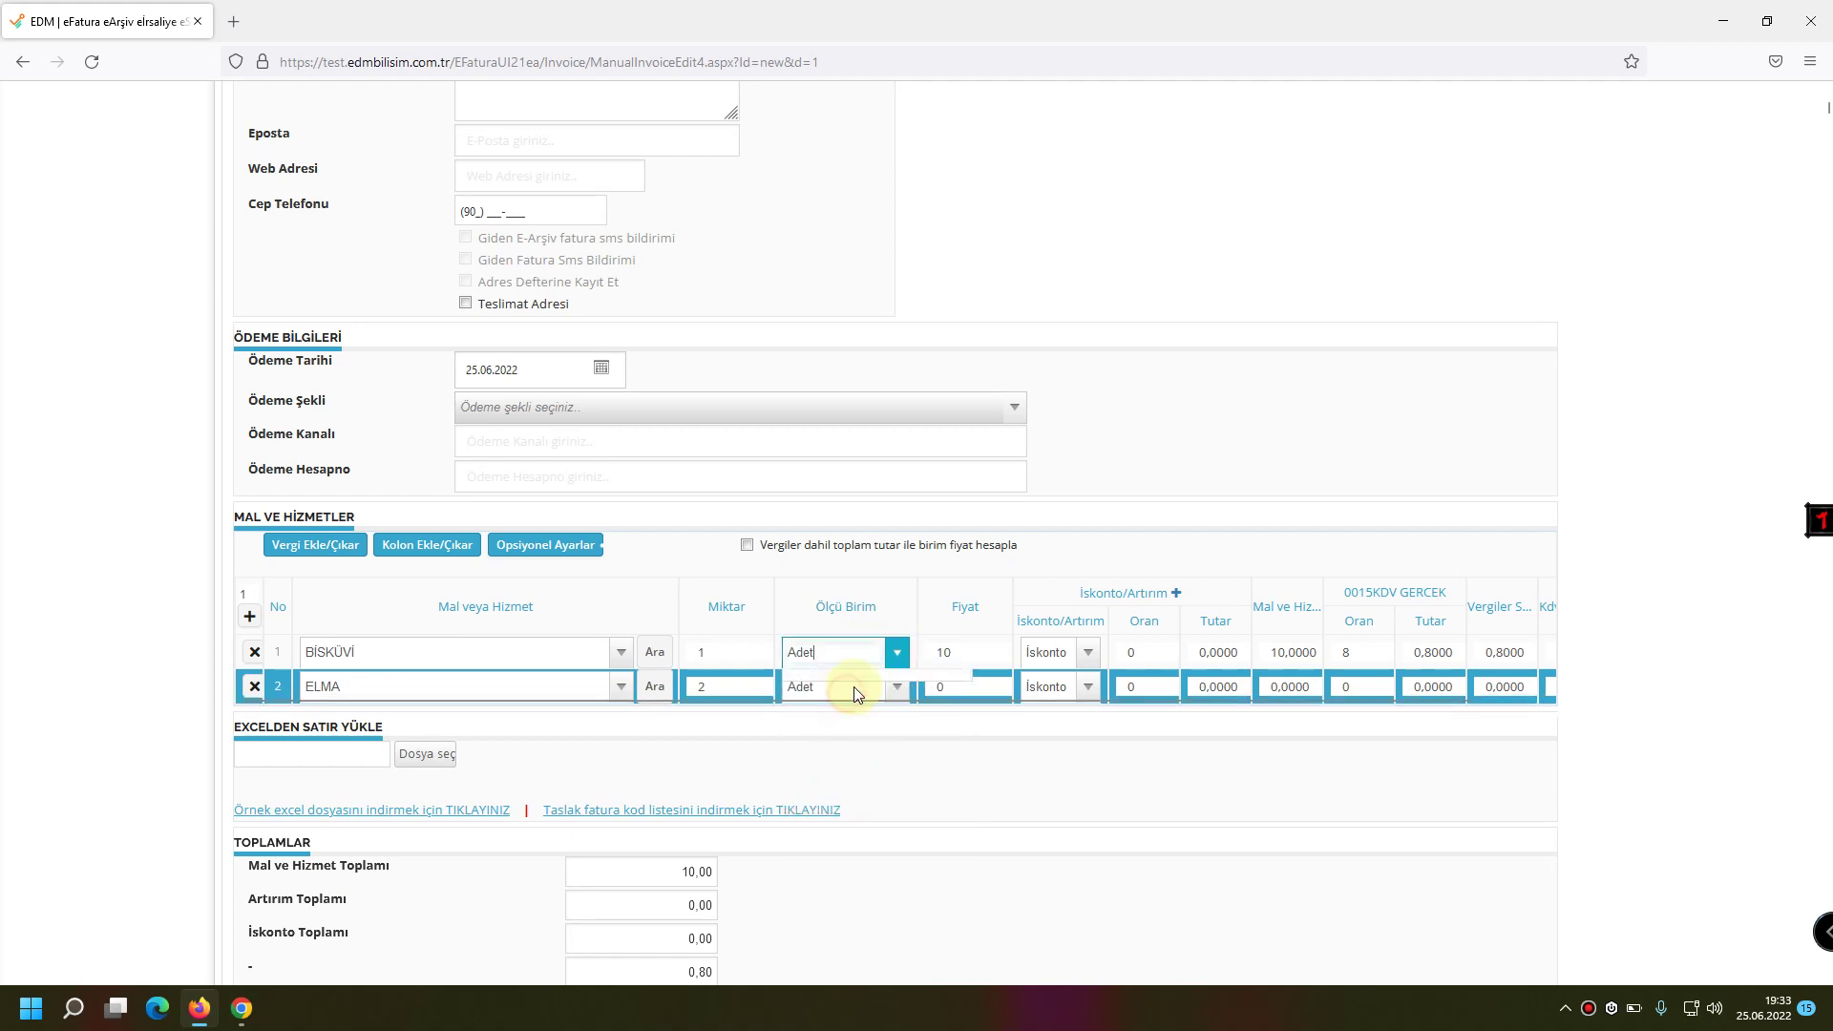
Price the ELMA line at 5 with 8% VAT, bringing the total to 21,60.
{"action": "left_click", "coordinate": [957, 689]}
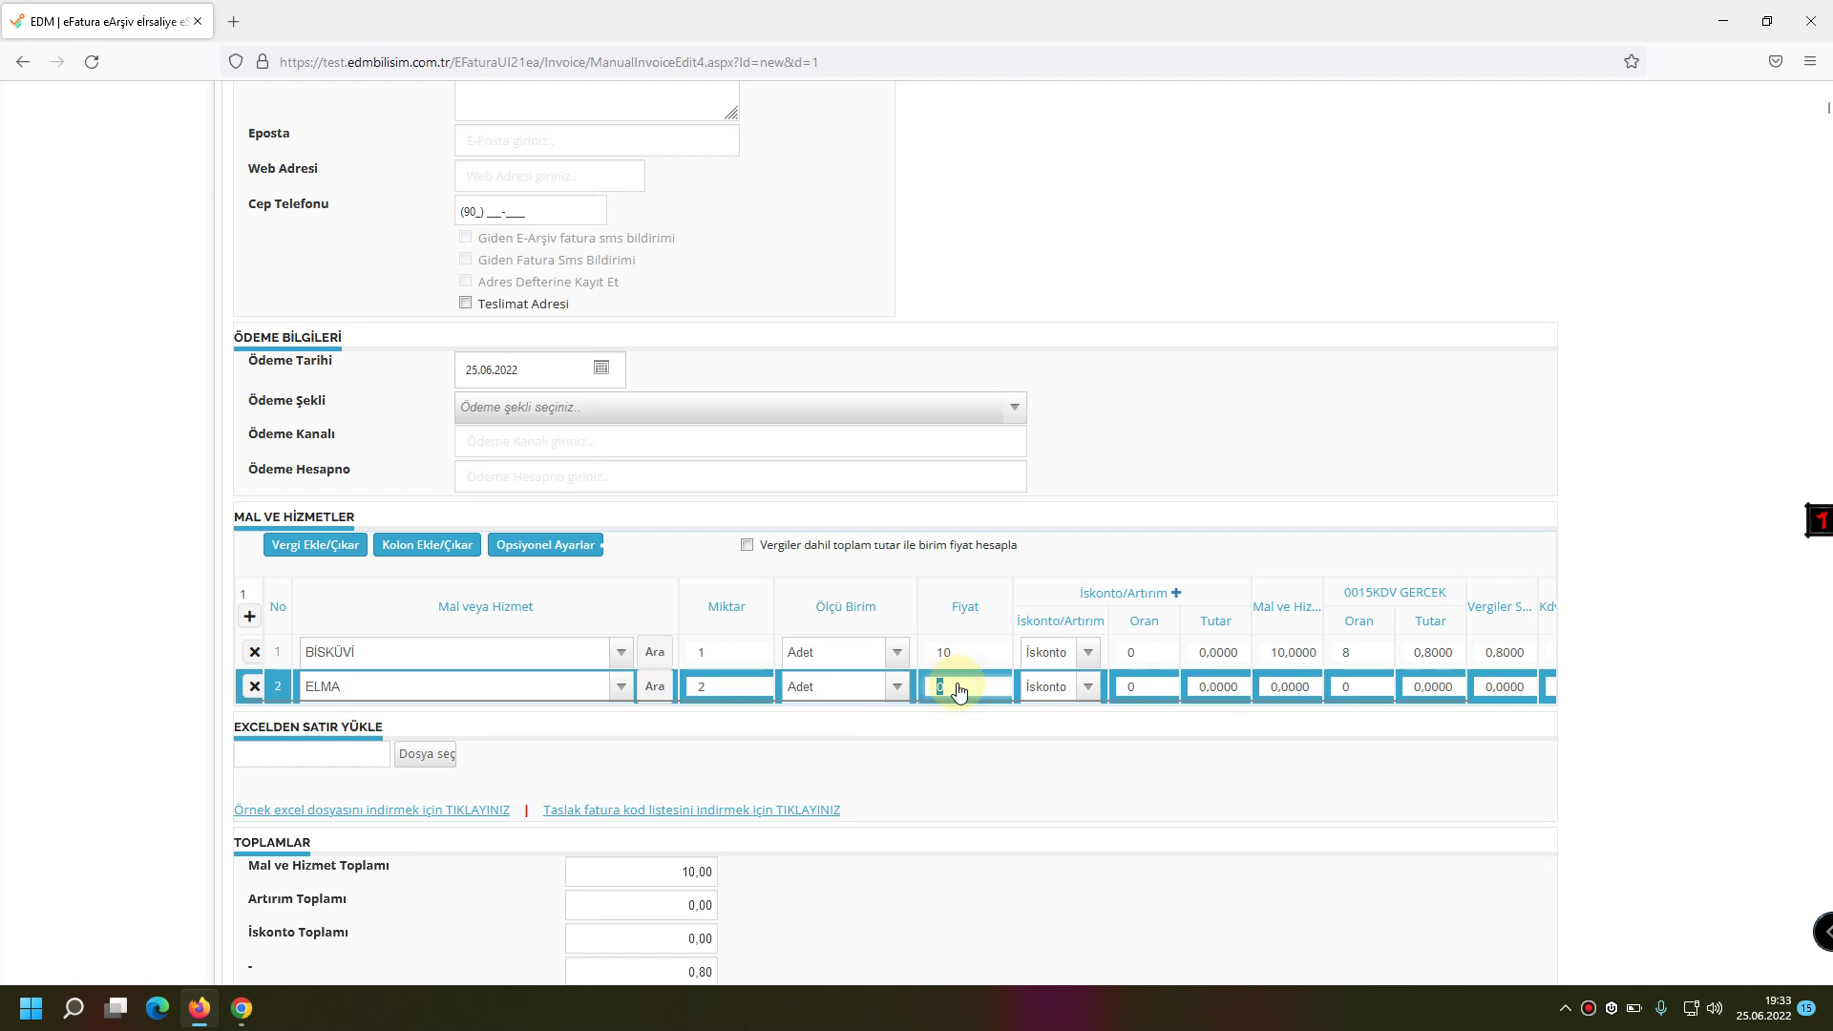
{"action": "type", "text": "3"}
{"action": "key", "text": "BackSpace"}
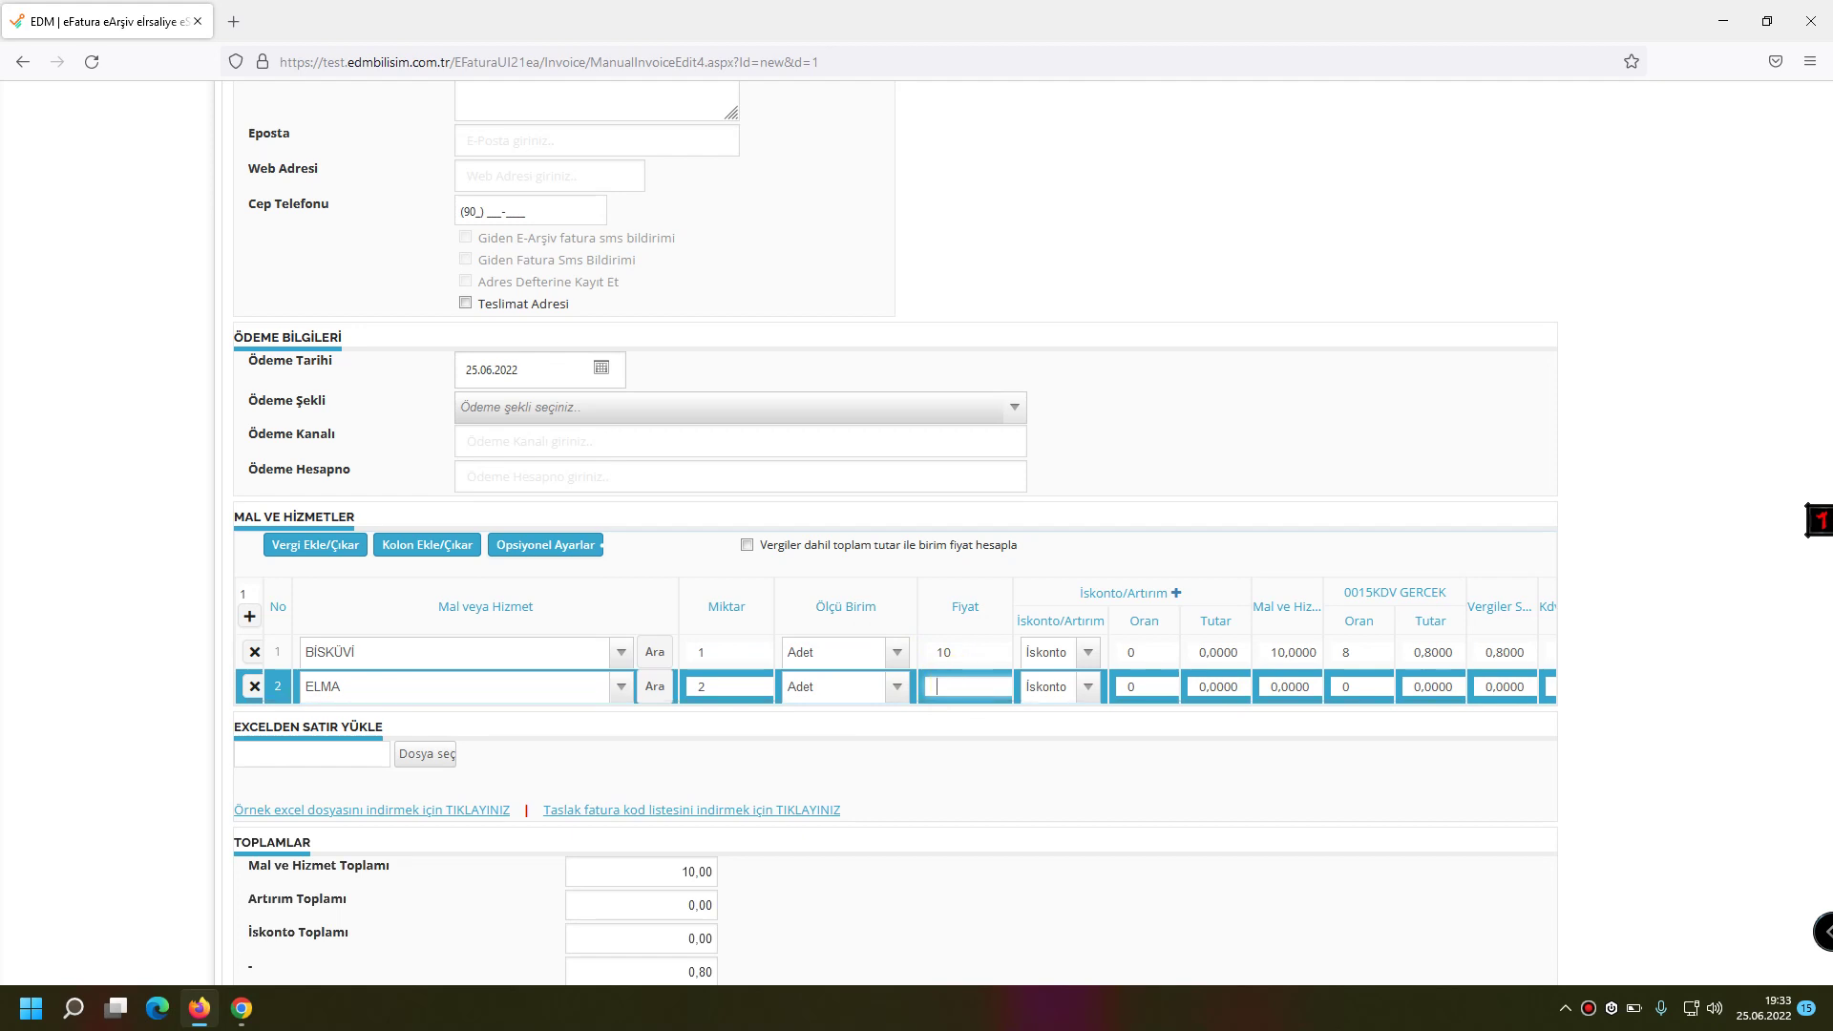
{"action": "type", "text": "5"}
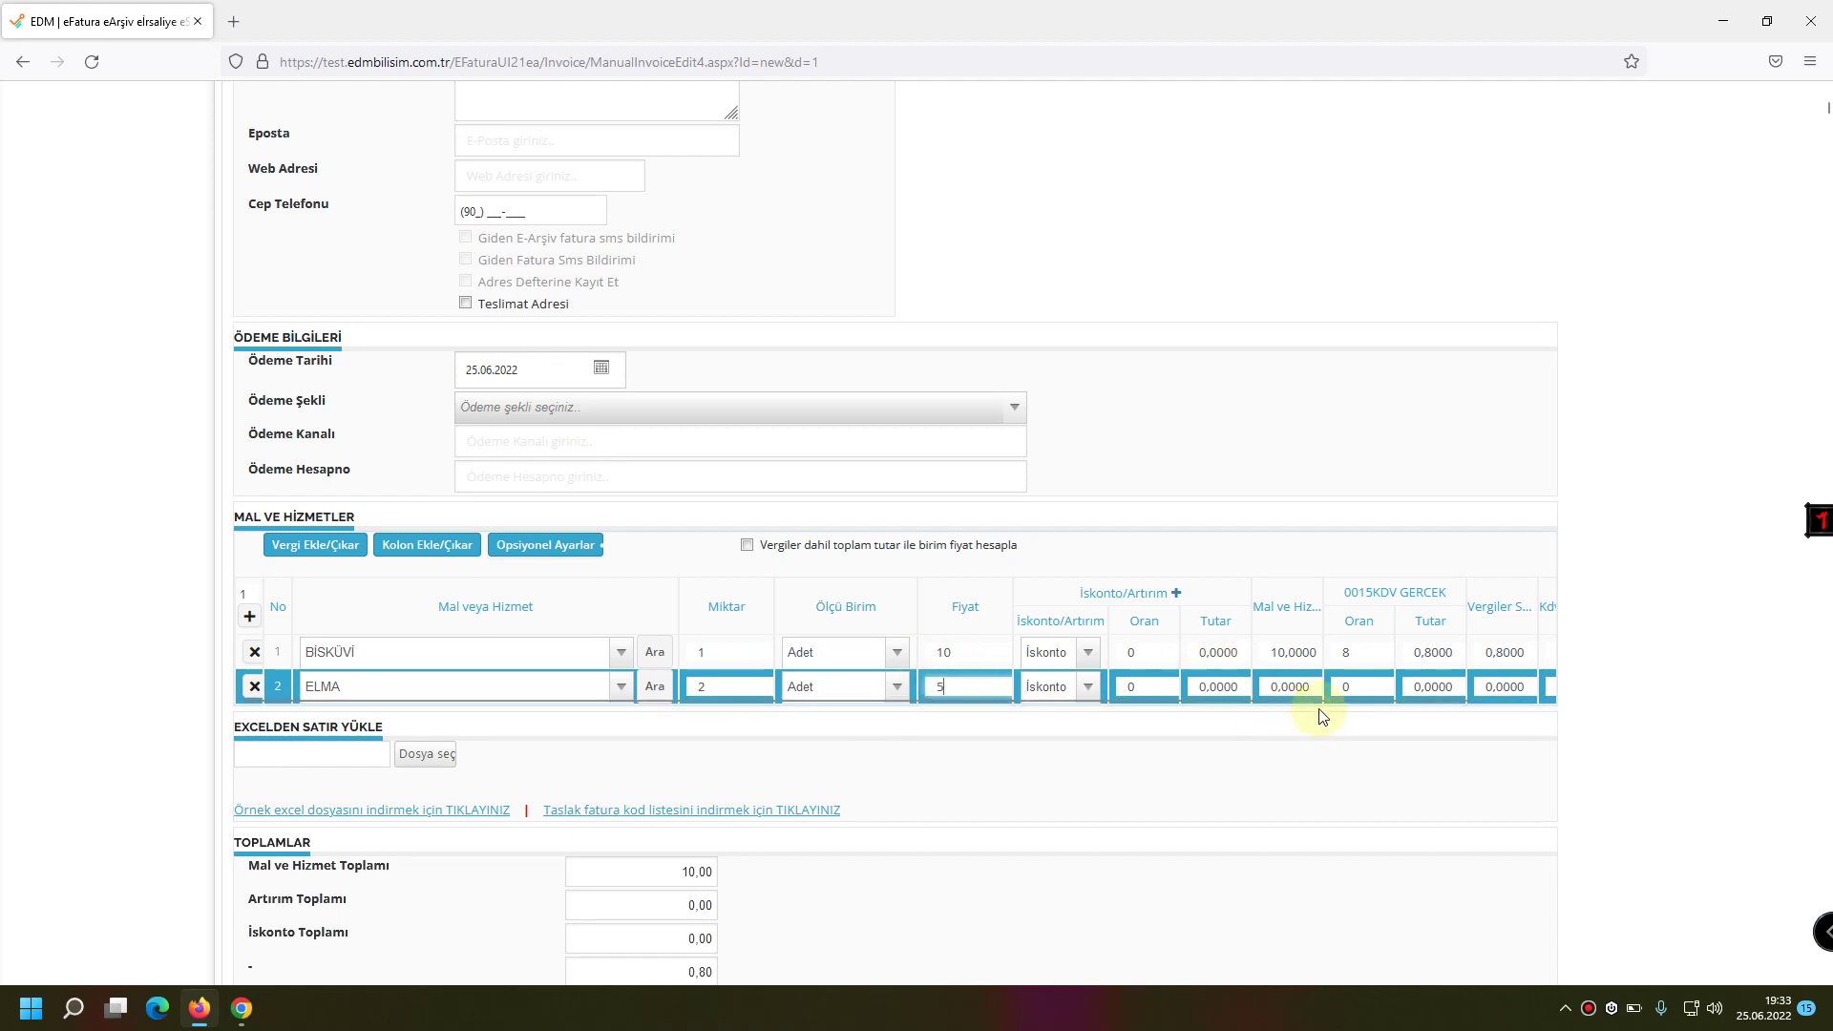
{"action": "key", "text": "Tab"}
{"action": "key", "text": "Tab"}
{"action": "key", "text": "Tab"}
{"action": "key", "text": "Tab"}
{"action": "key", "text": "Tab"}
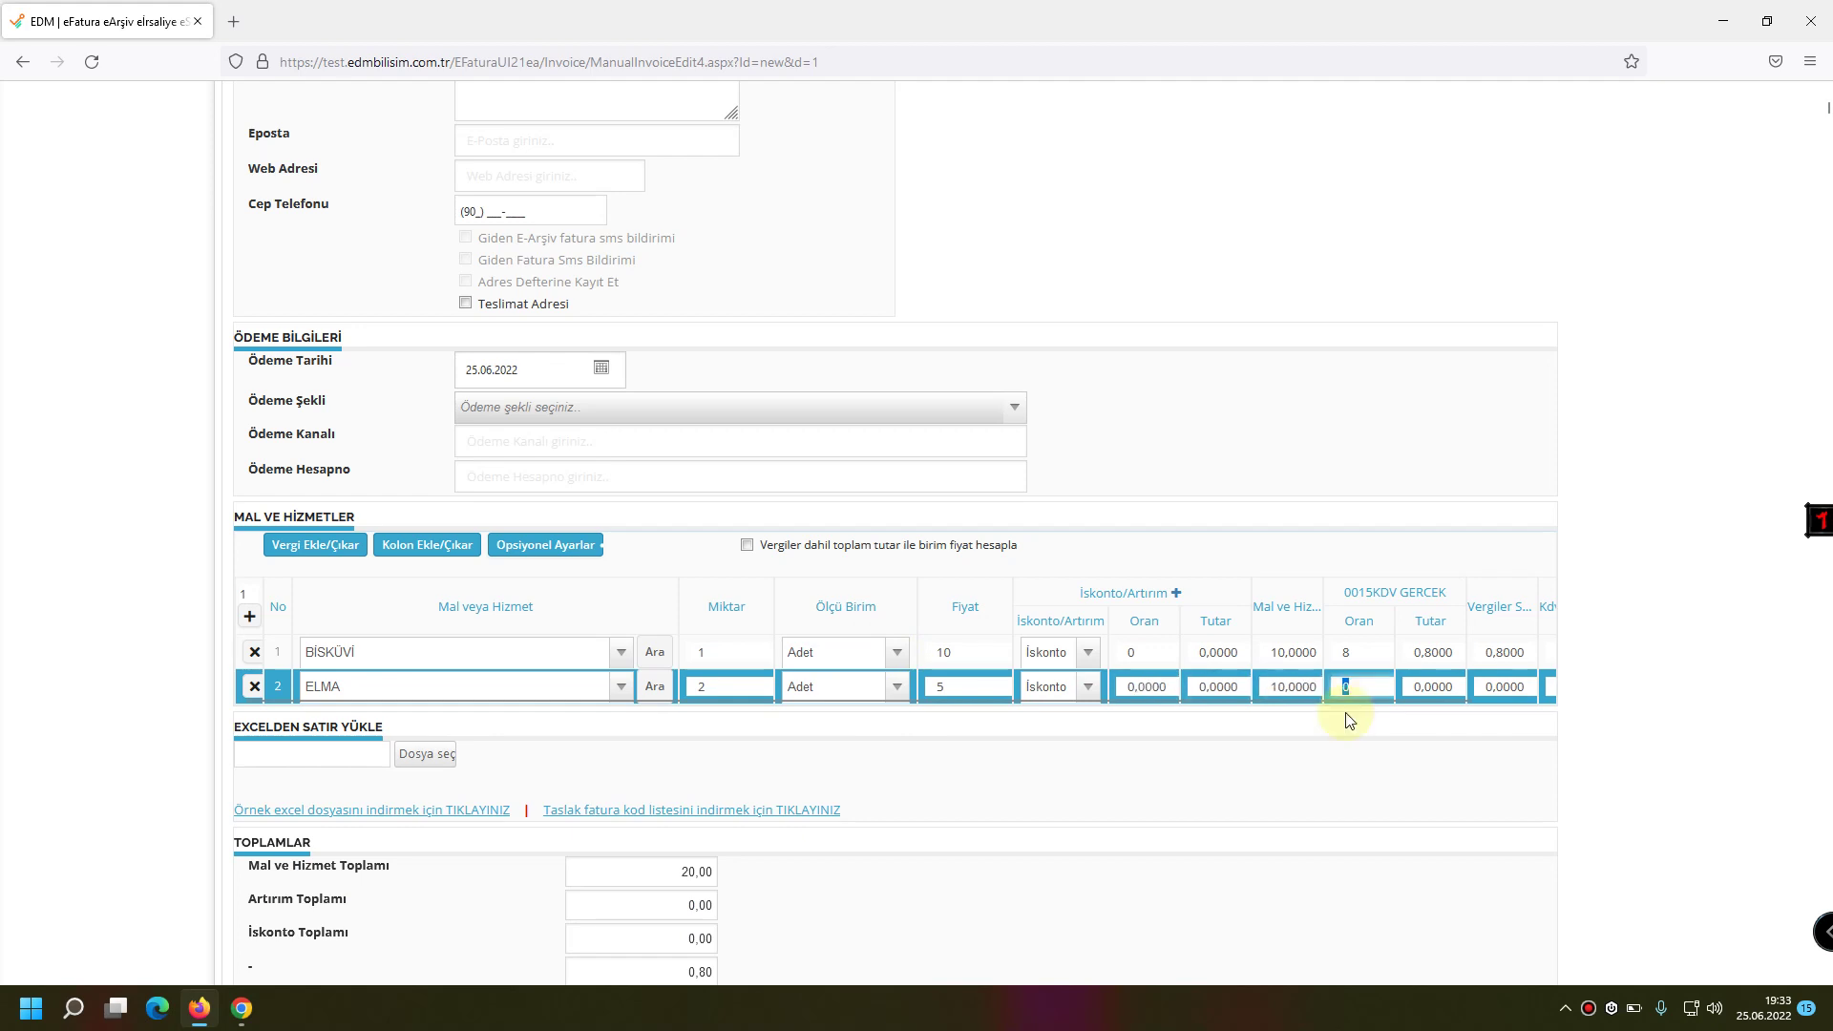
{"action": "type", "text": "8"}
{"action": "key", "text": "Tab"}
{"action": "left_click", "coordinate": [964, 790]}
Scroll down to the notes box, select its text, and reach ONAYLA.
{"action": "scroll", "coordinate": [900, 798], "scroll_direction": "down", "scroll_amount": 4}
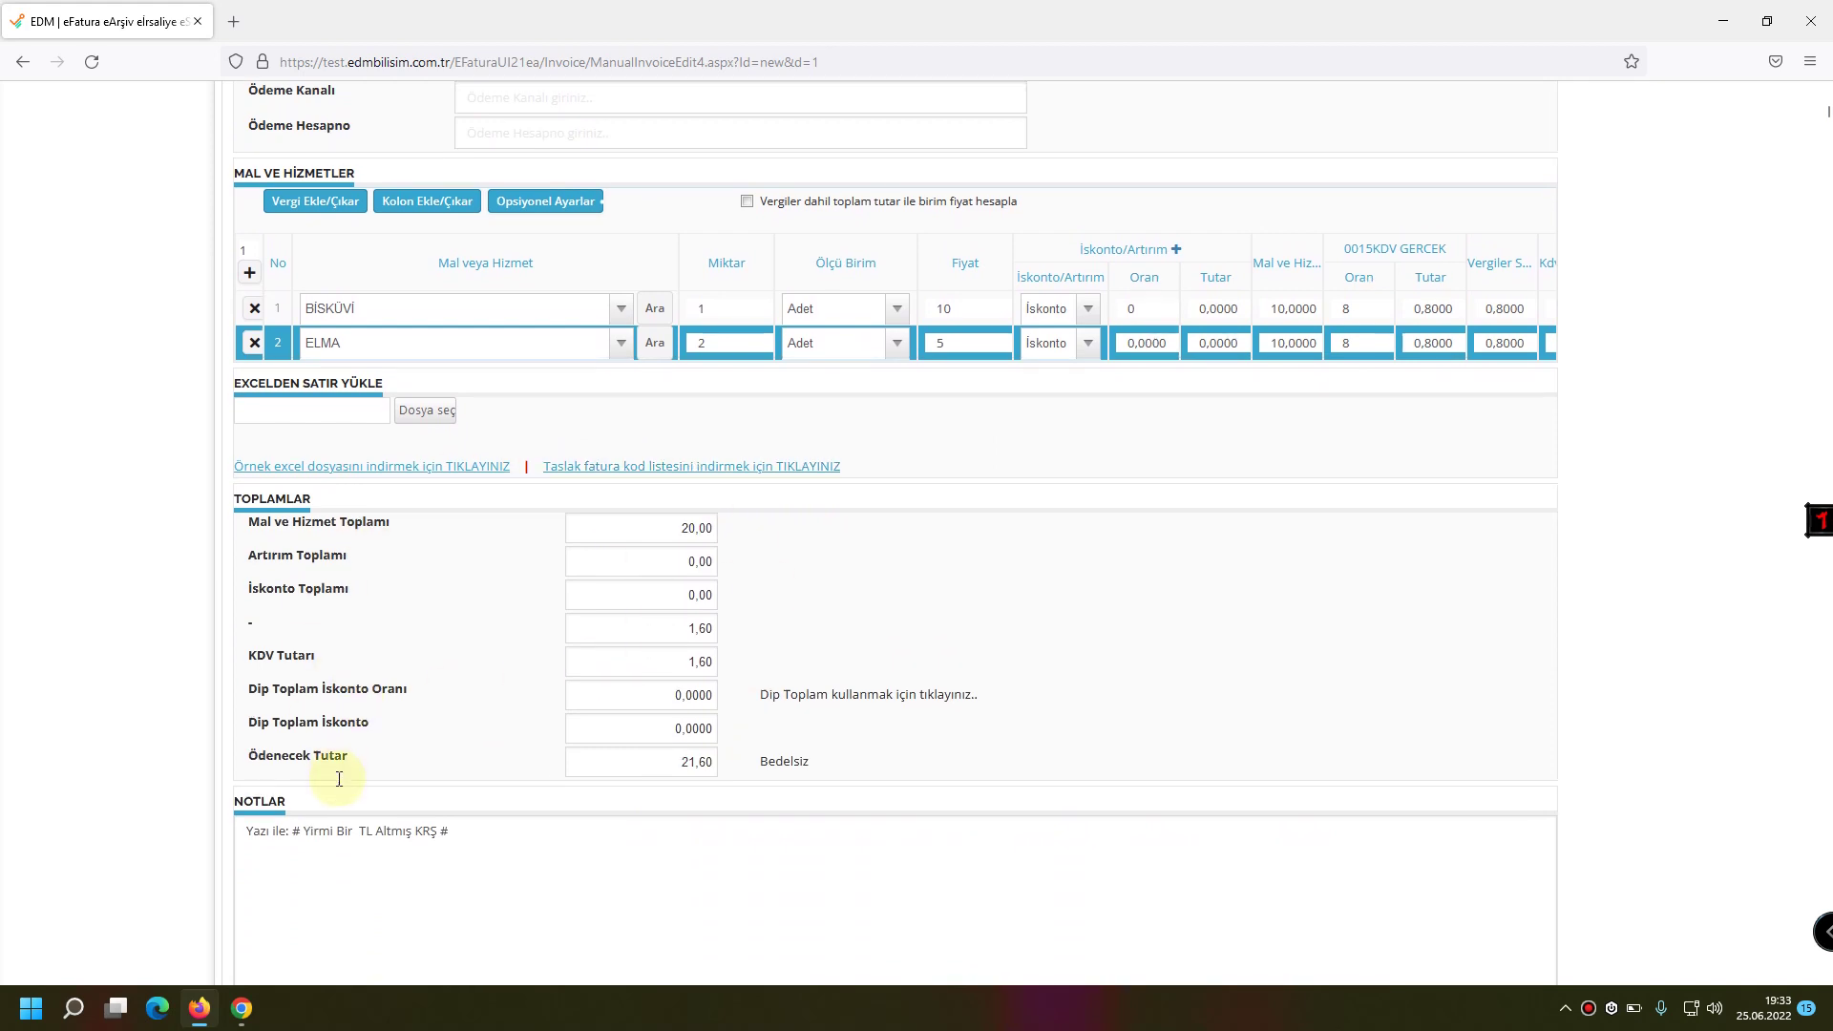
{"action": "scroll", "coordinate": [344, 769], "scroll_direction": "down", "scroll_amount": 2}
{"action": "left_click", "coordinate": [482, 669]}
{"action": "key", "text": "ctrl+a"}
{"action": "scroll", "coordinate": [301, 754], "scroll_direction": "down", "scroll_amount": 2}
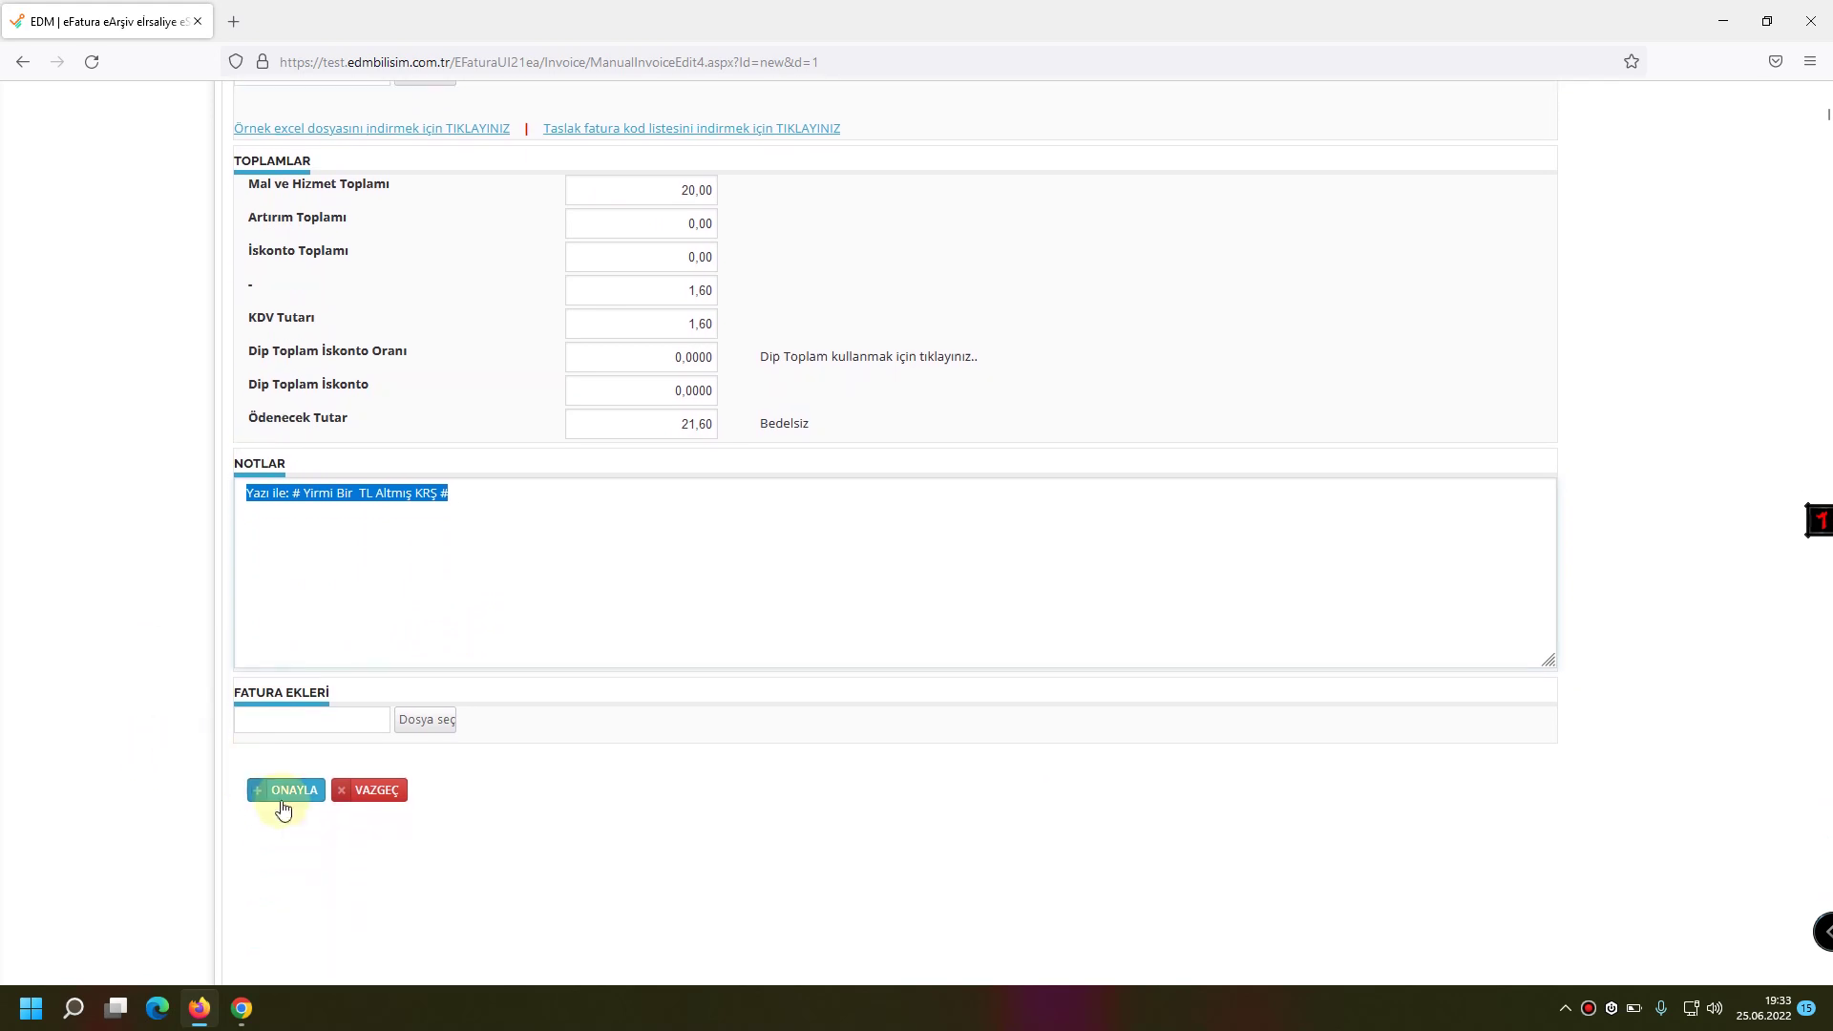
Submit the 21,60 TRY invoice, review the Fatura Onay preview, and approve it.
{"action": "left_click", "coordinate": [292, 790]}
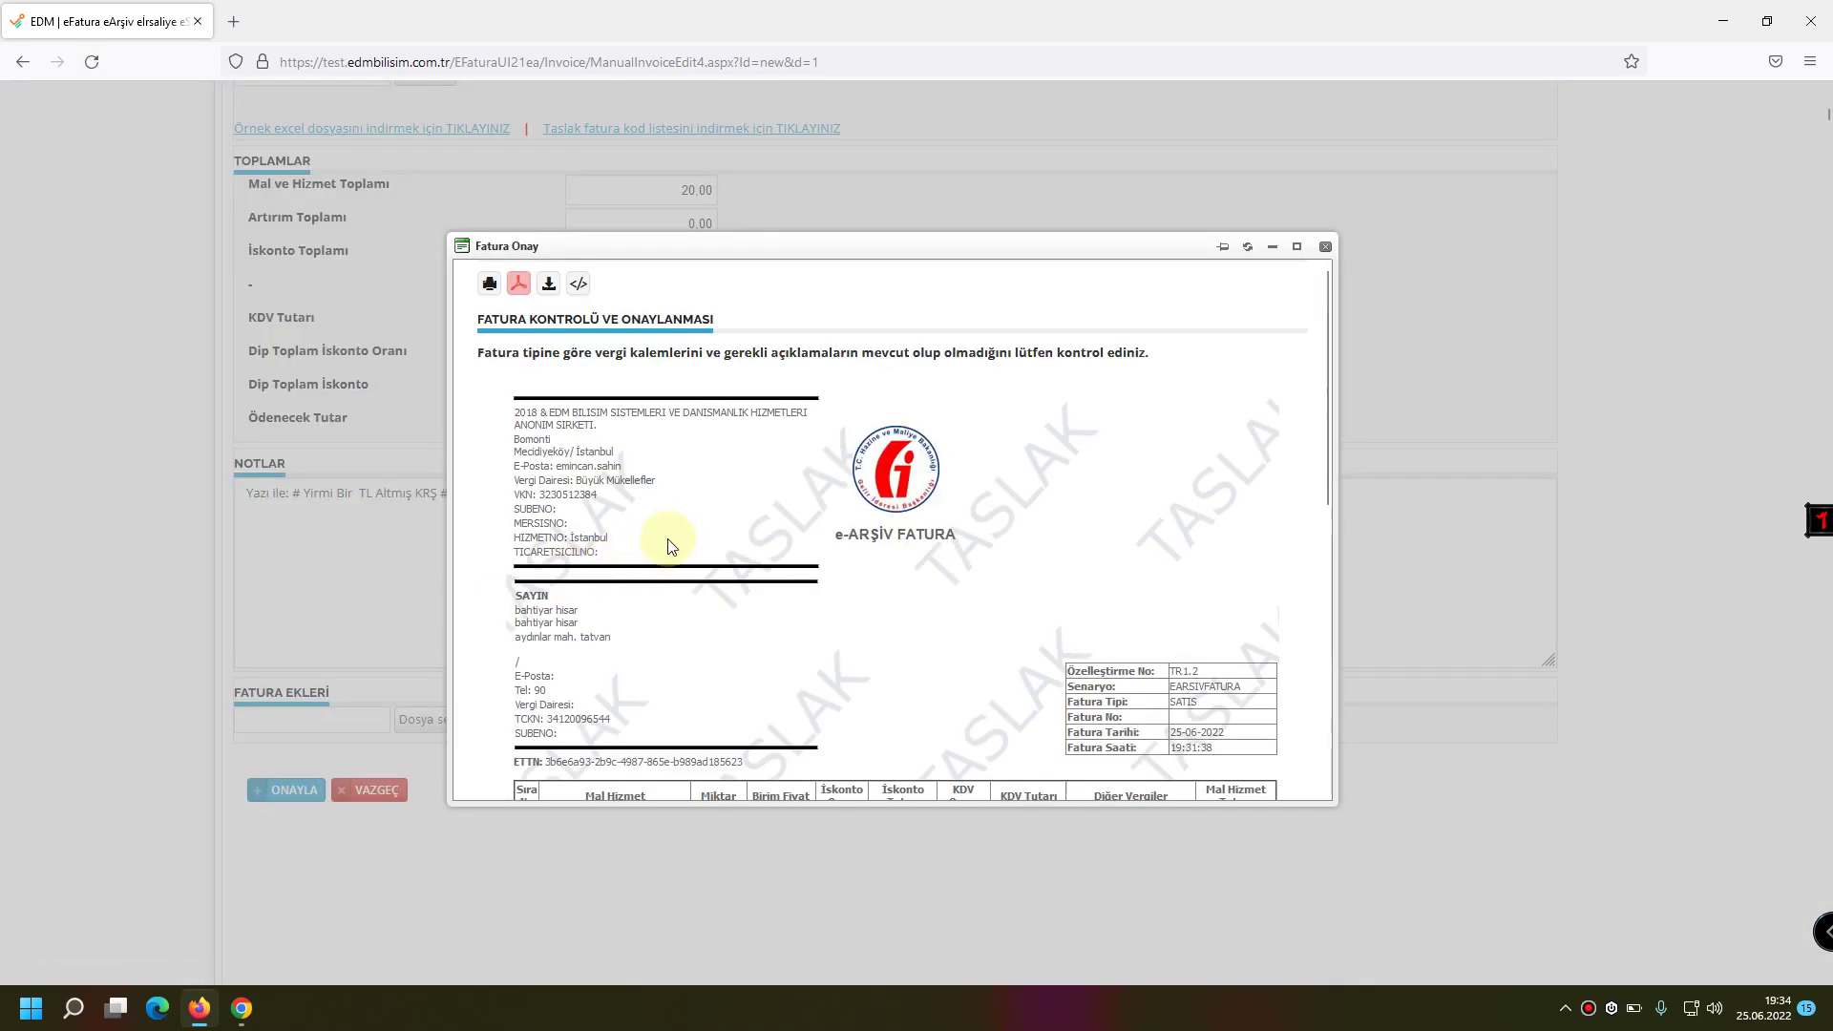
{"action": "scroll", "coordinate": [773, 506], "scroll_direction": "down", "scroll_amount": 4}
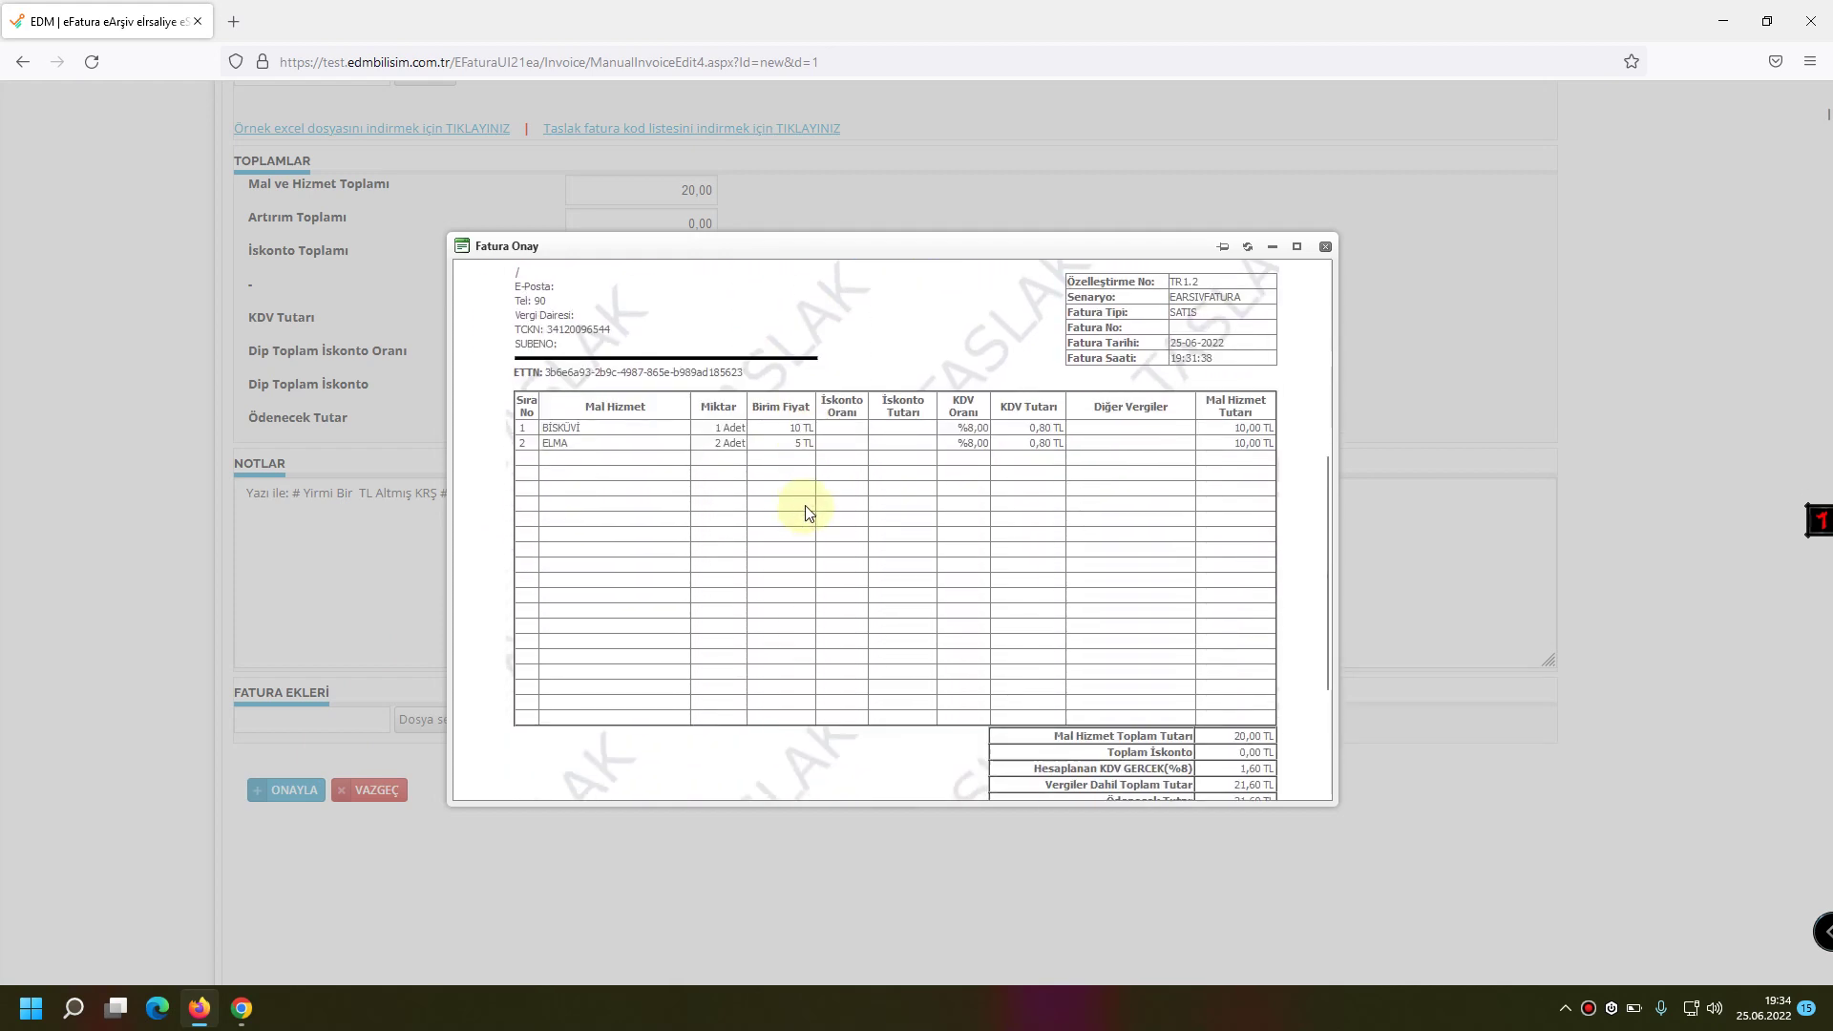
{"action": "scroll", "coordinate": [961, 462], "scroll_direction": "down", "scroll_amount": 3}
{"action": "scroll", "coordinate": [564, 790], "scroll_direction": "down", "scroll_amount": 1}
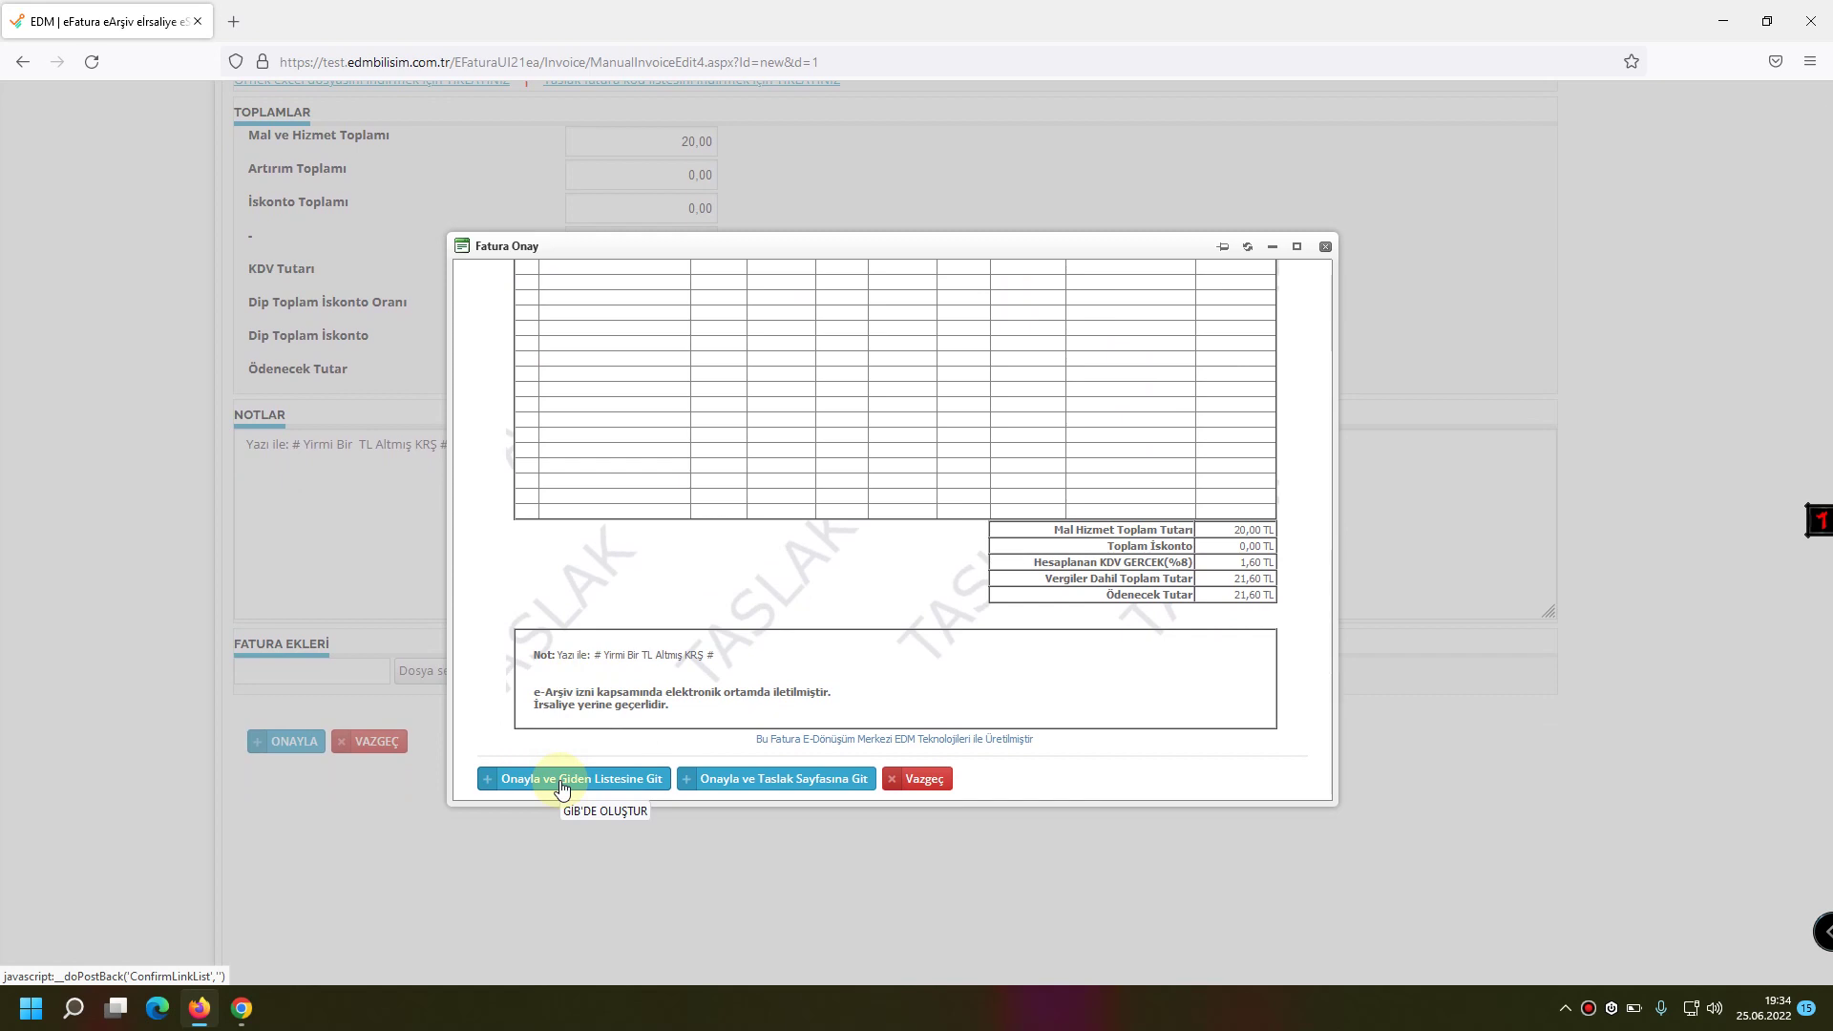
{"action": "left_click", "coordinate": [583, 781]}
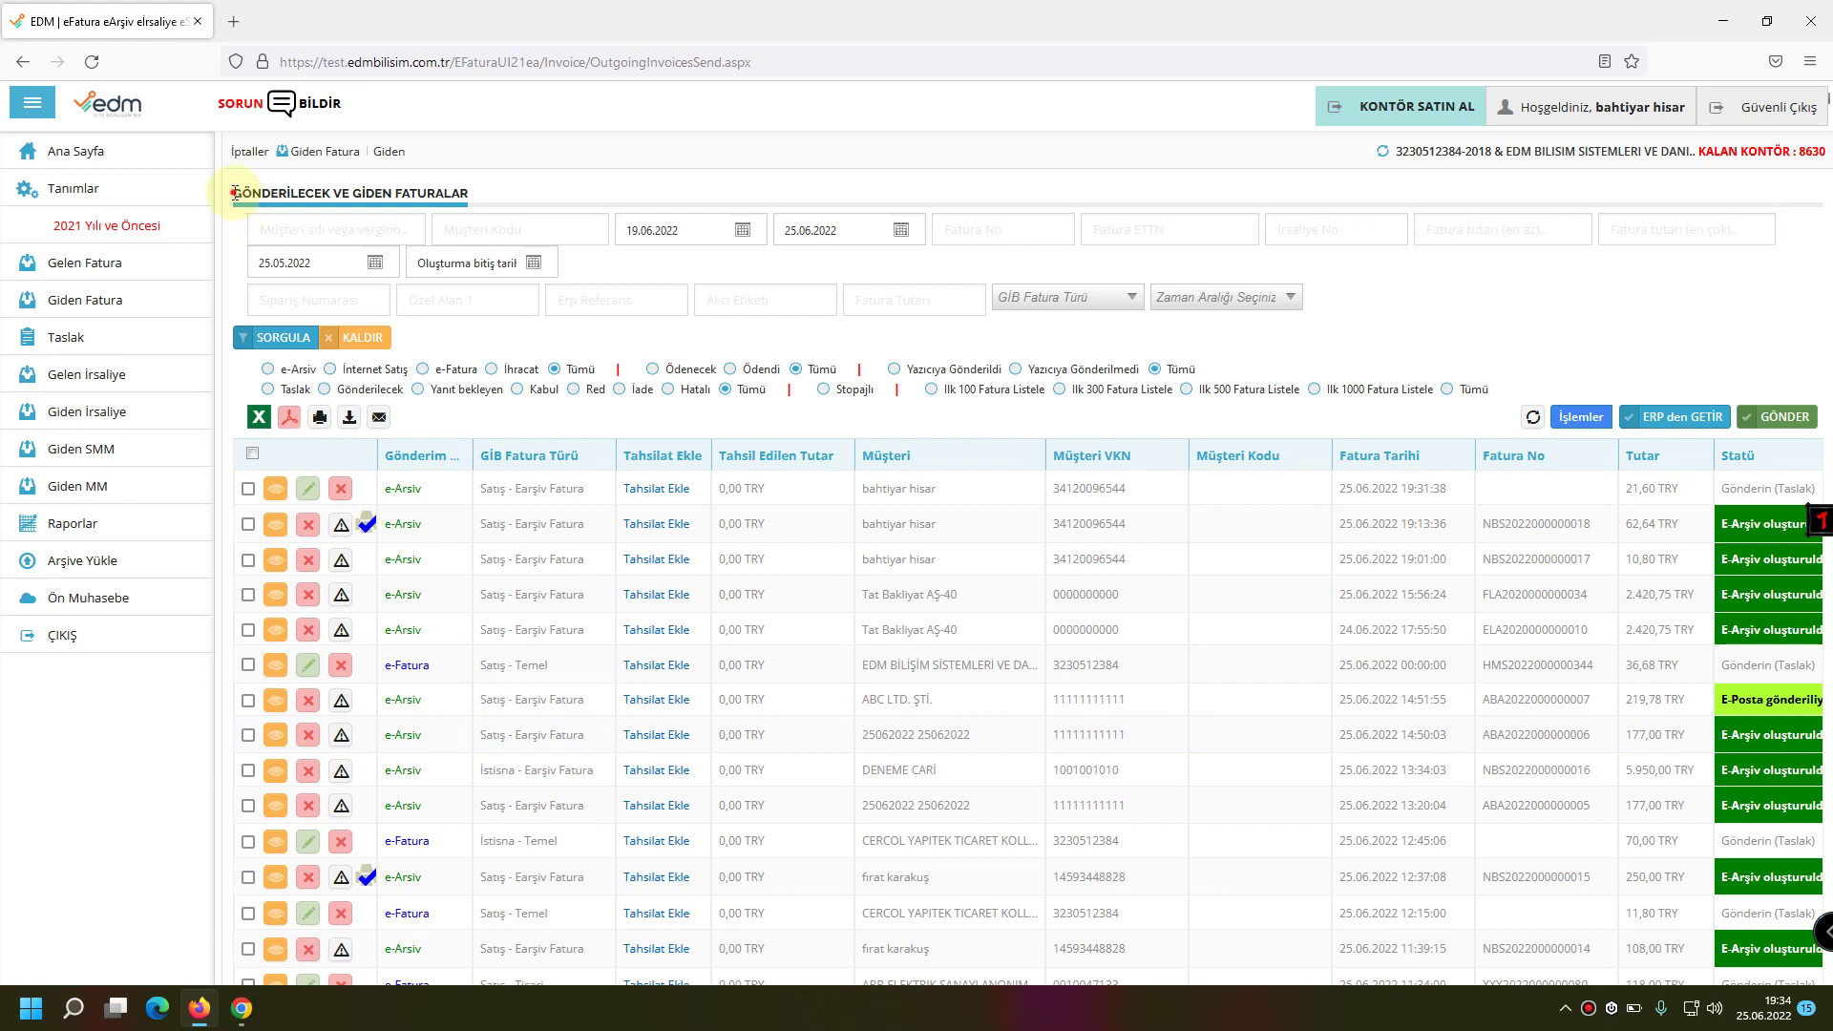
Show the outgoing invoice pages and select the new 21,60 TRY draft invoice.
{"action": "left_click_drag", "start_coordinate": [233, 191], "coordinate": [449, 195]}
{"action": "left_click", "coordinate": [487, 208]}
{"action": "left_click_drag", "start_coordinate": [234, 192], "coordinate": [483, 192]}
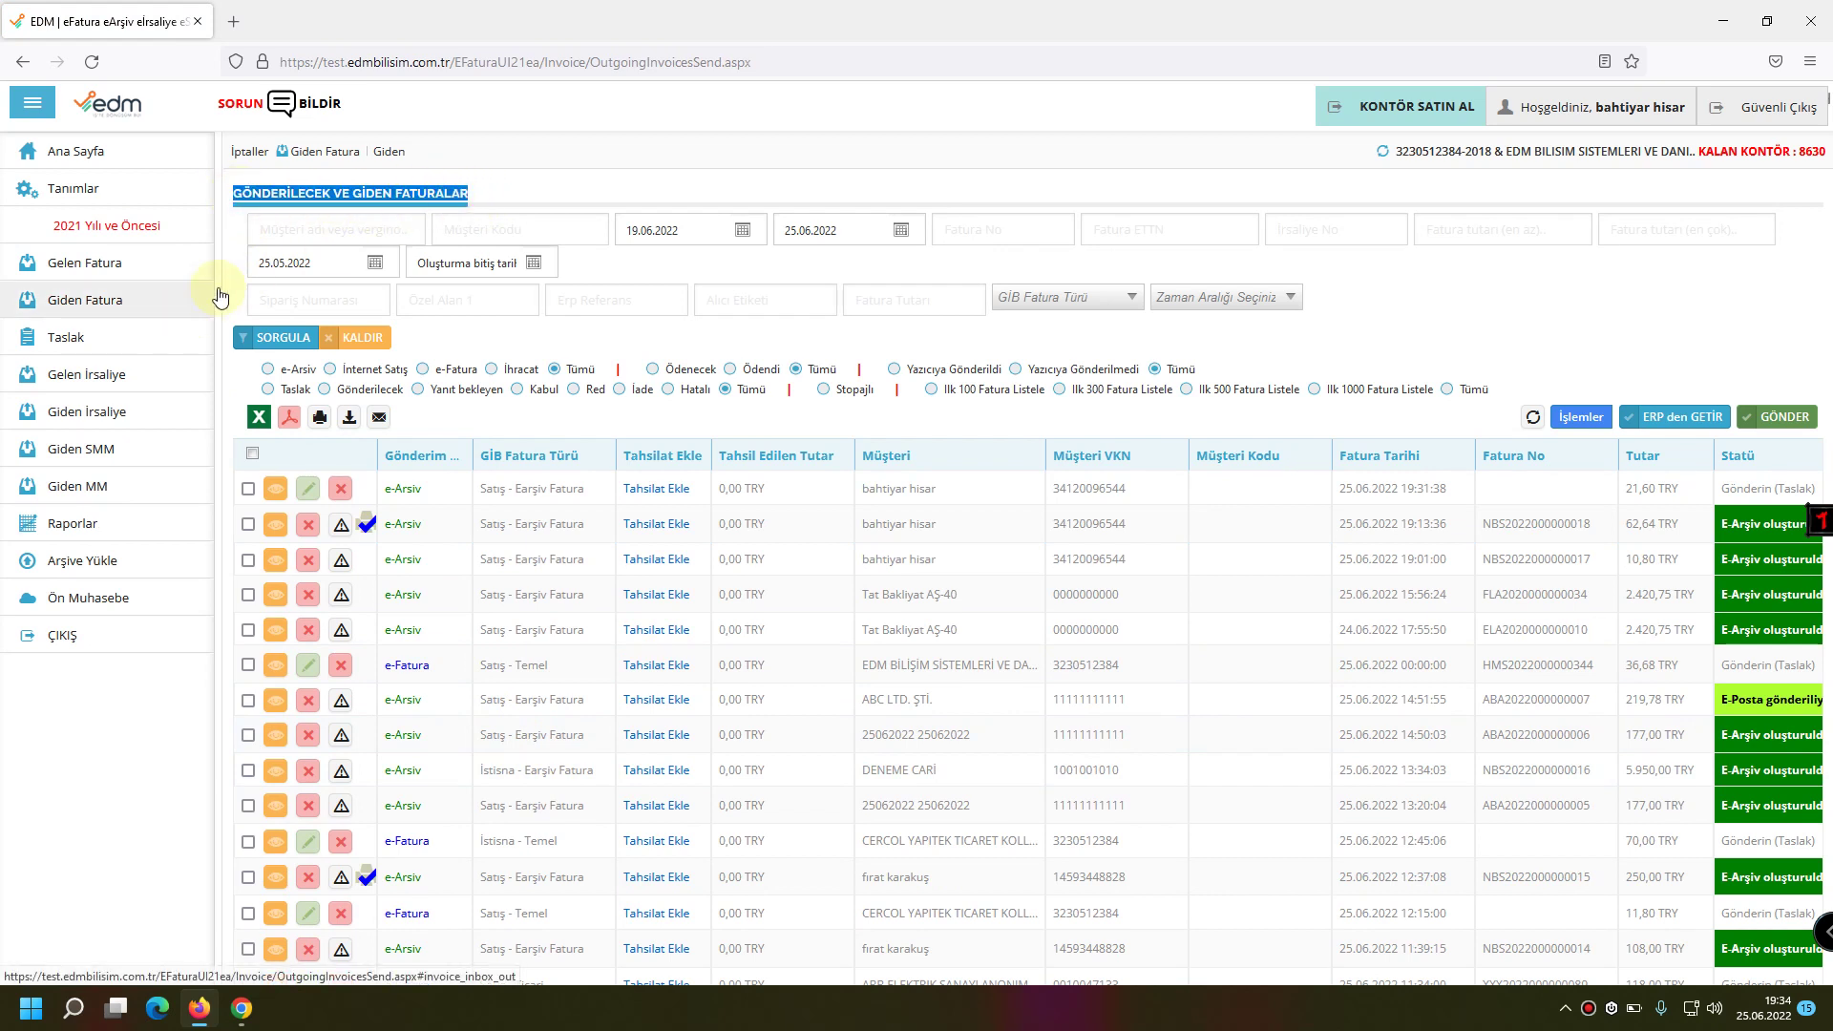
{"action": "left_click", "coordinate": [86, 304]}
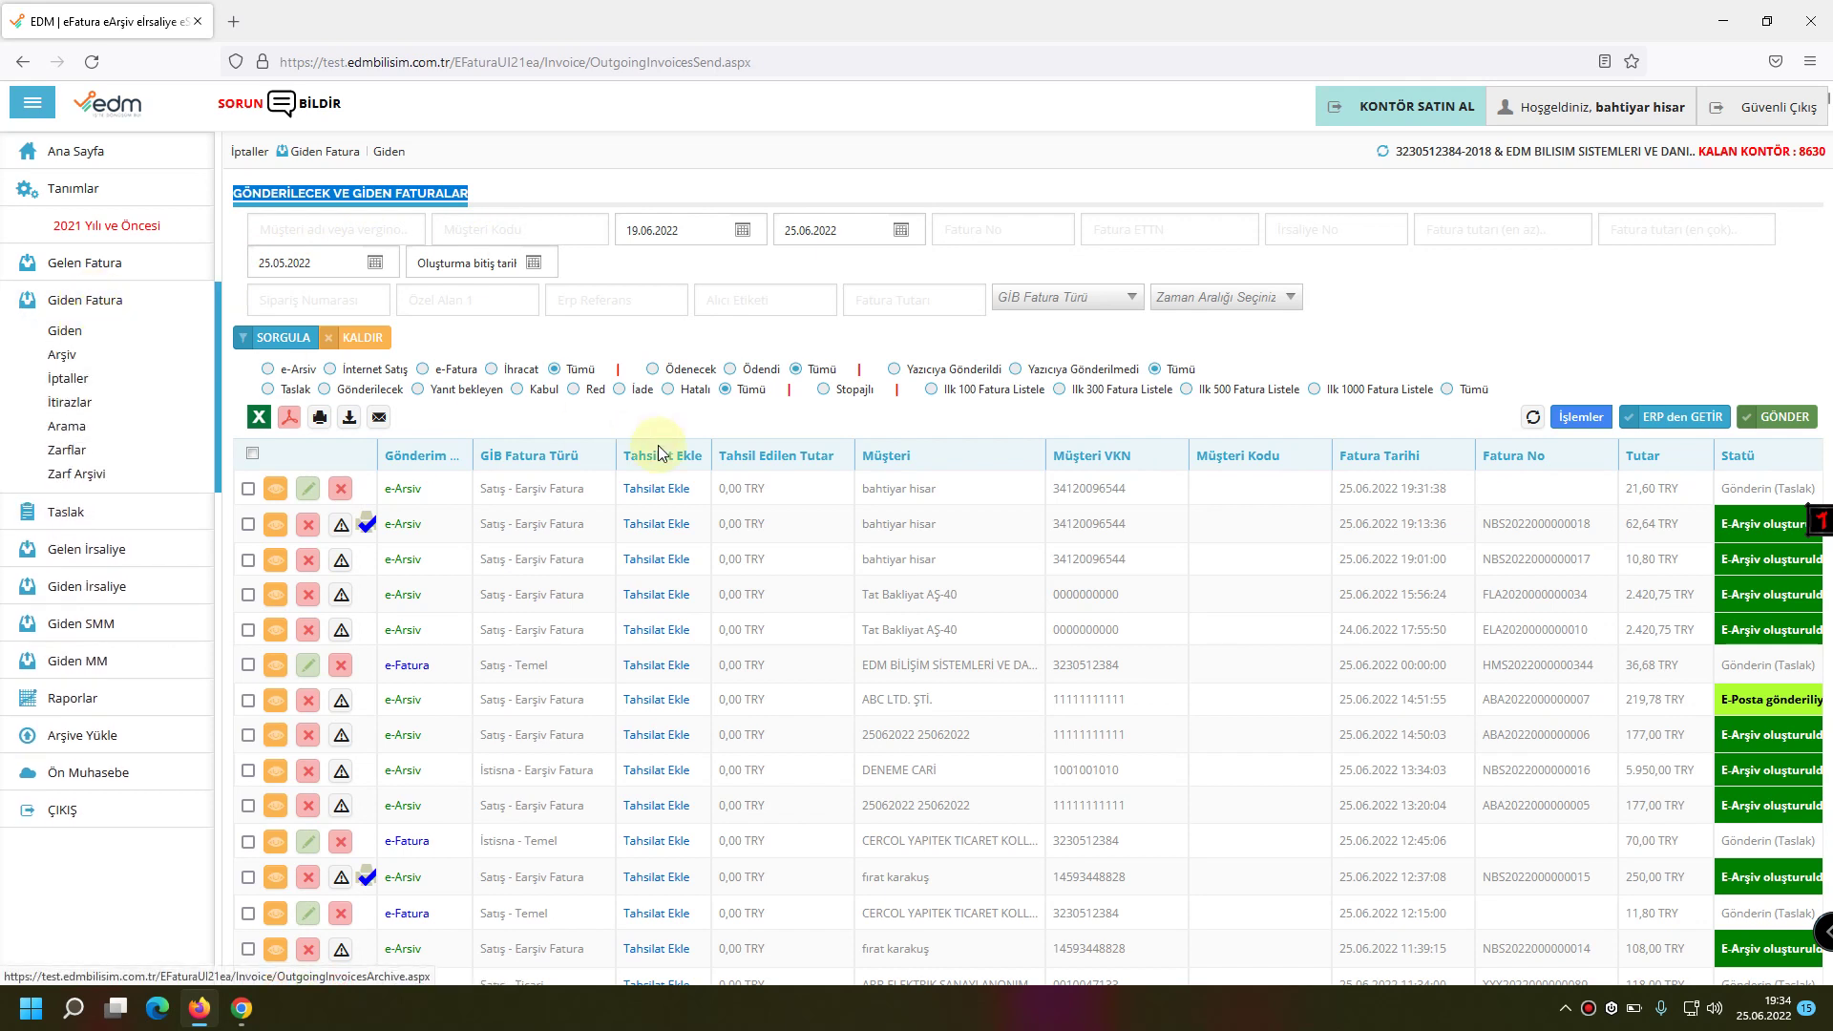
{"action": "left_click", "coordinate": [905, 494]}
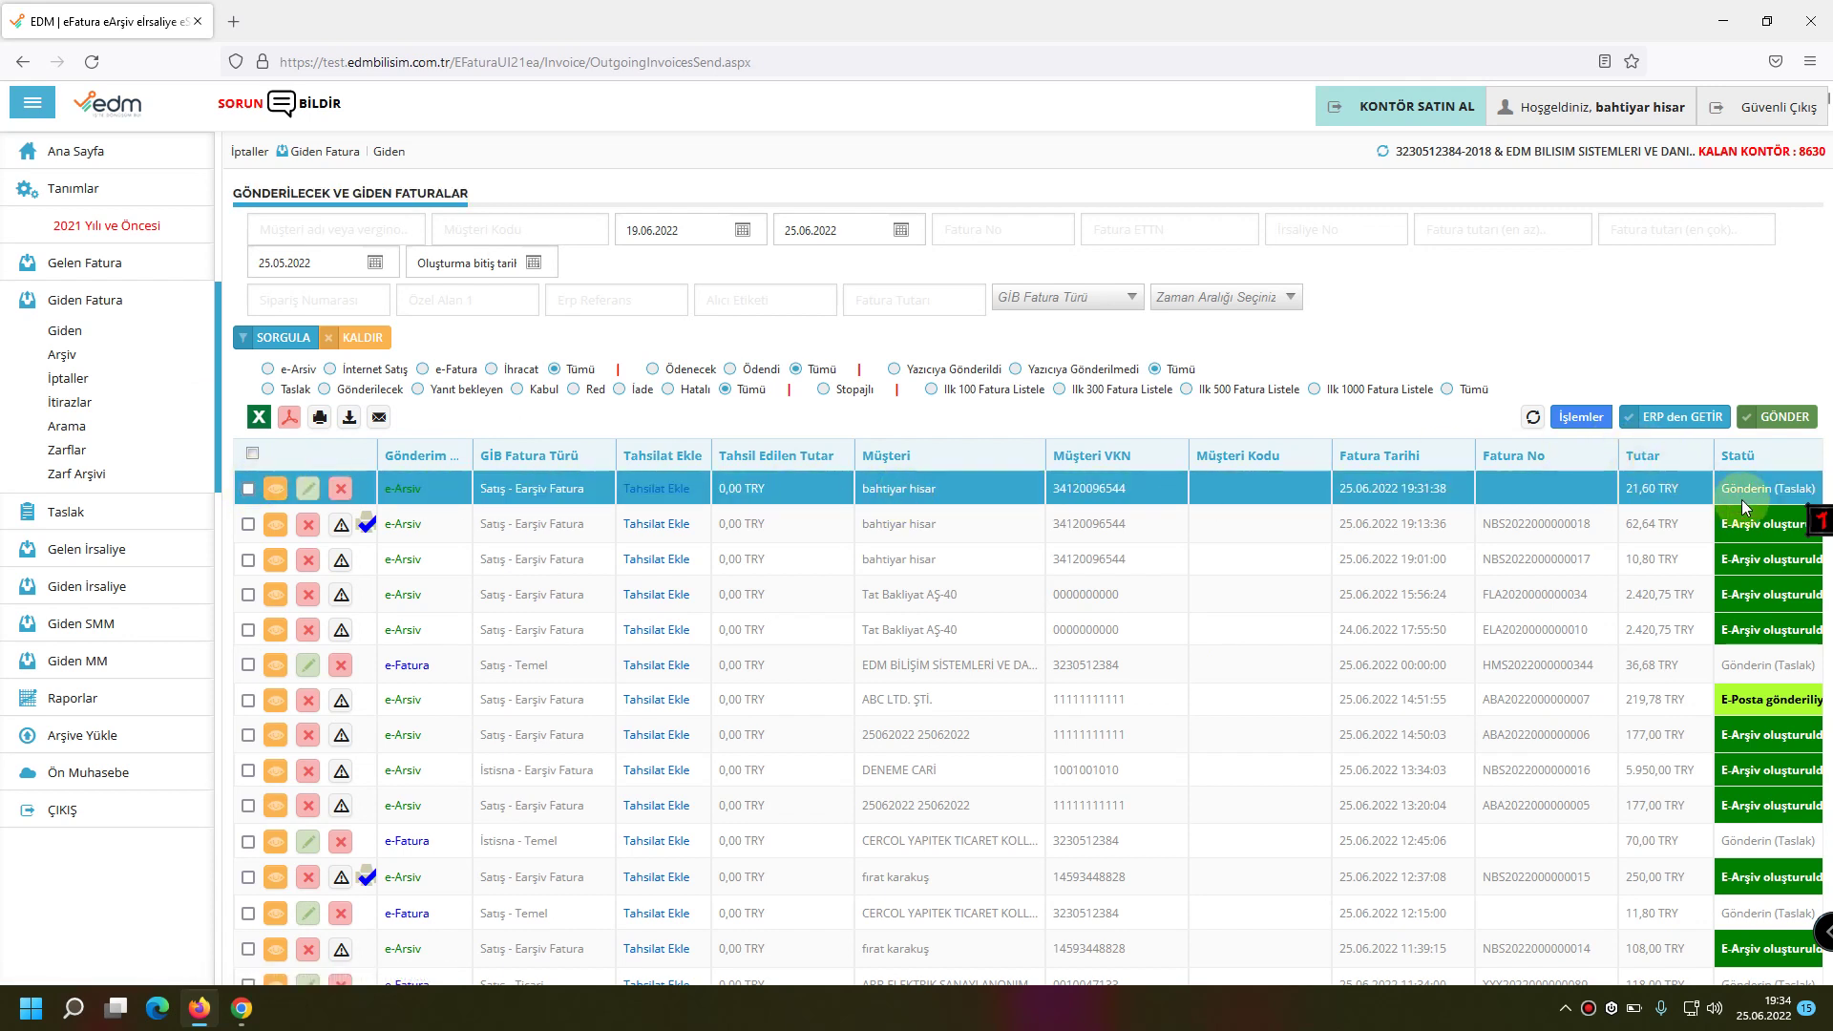
Mark the 21,60 TRY invoice and send it with GÖNDER, confirming Evet and OK.
{"action": "left_click", "coordinate": [247, 491]}
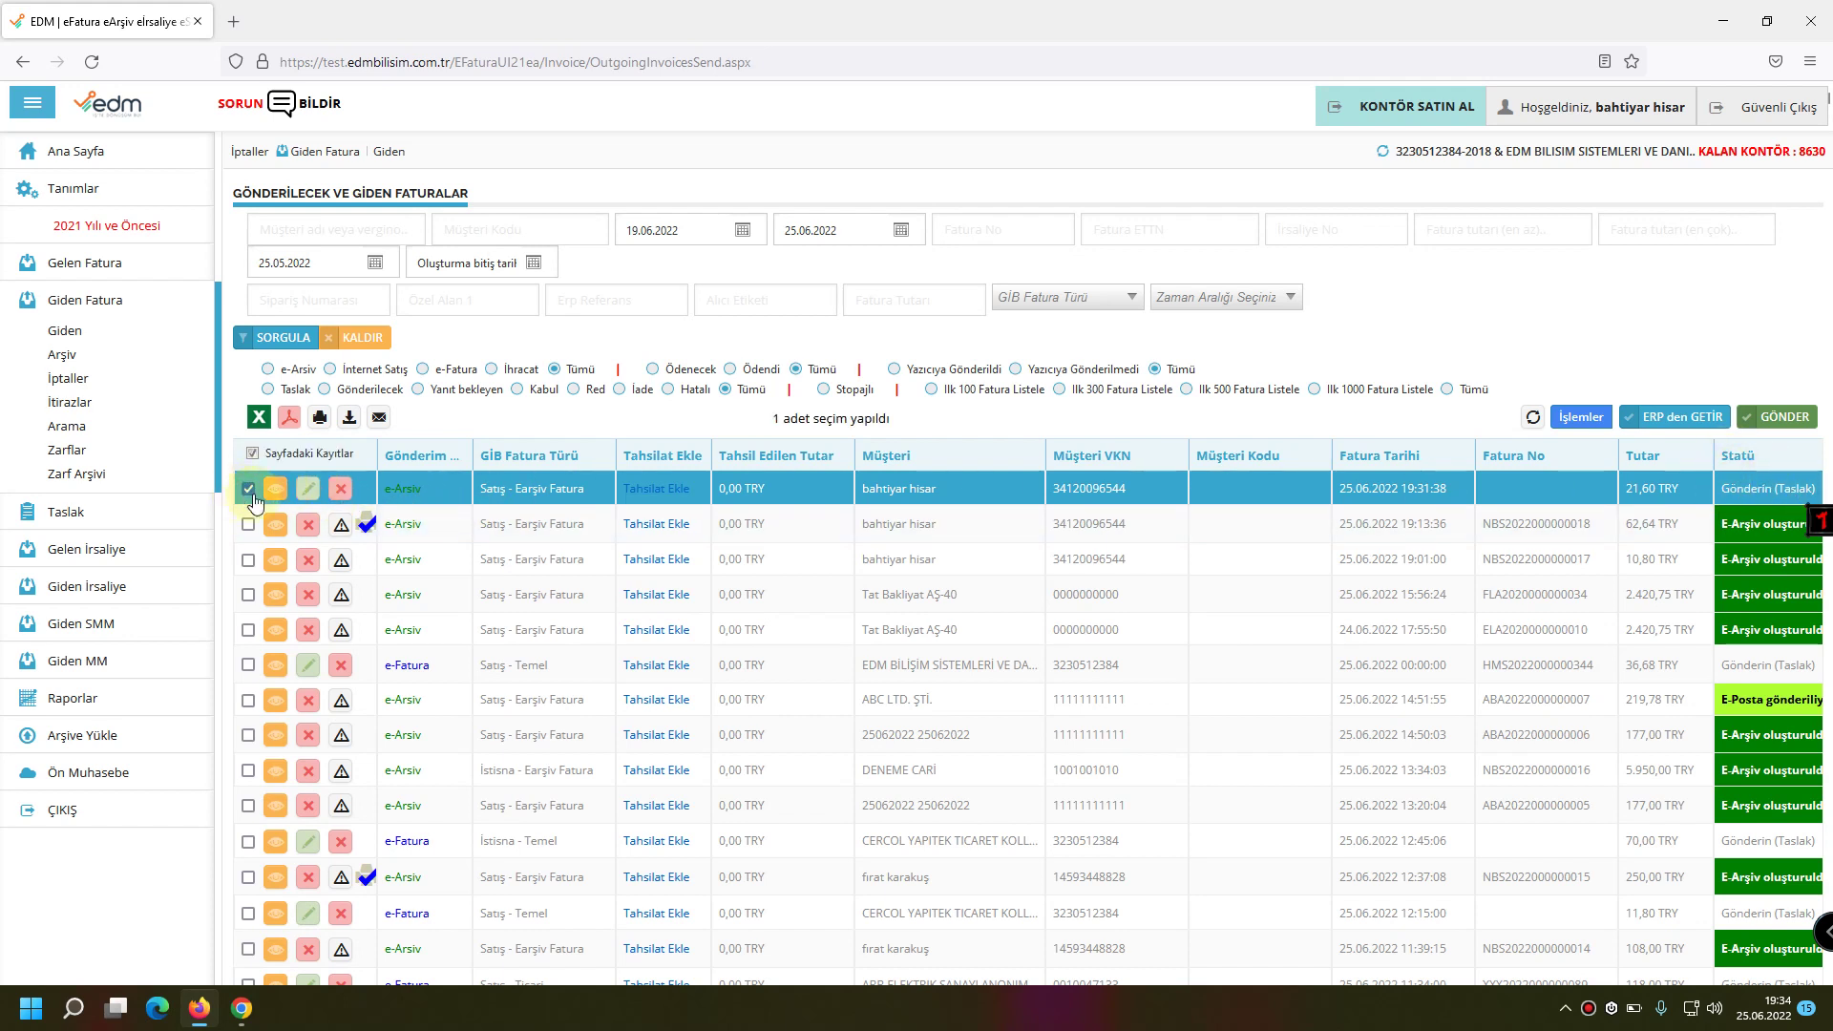
{"action": "left_click", "coordinate": [1772, 423]}
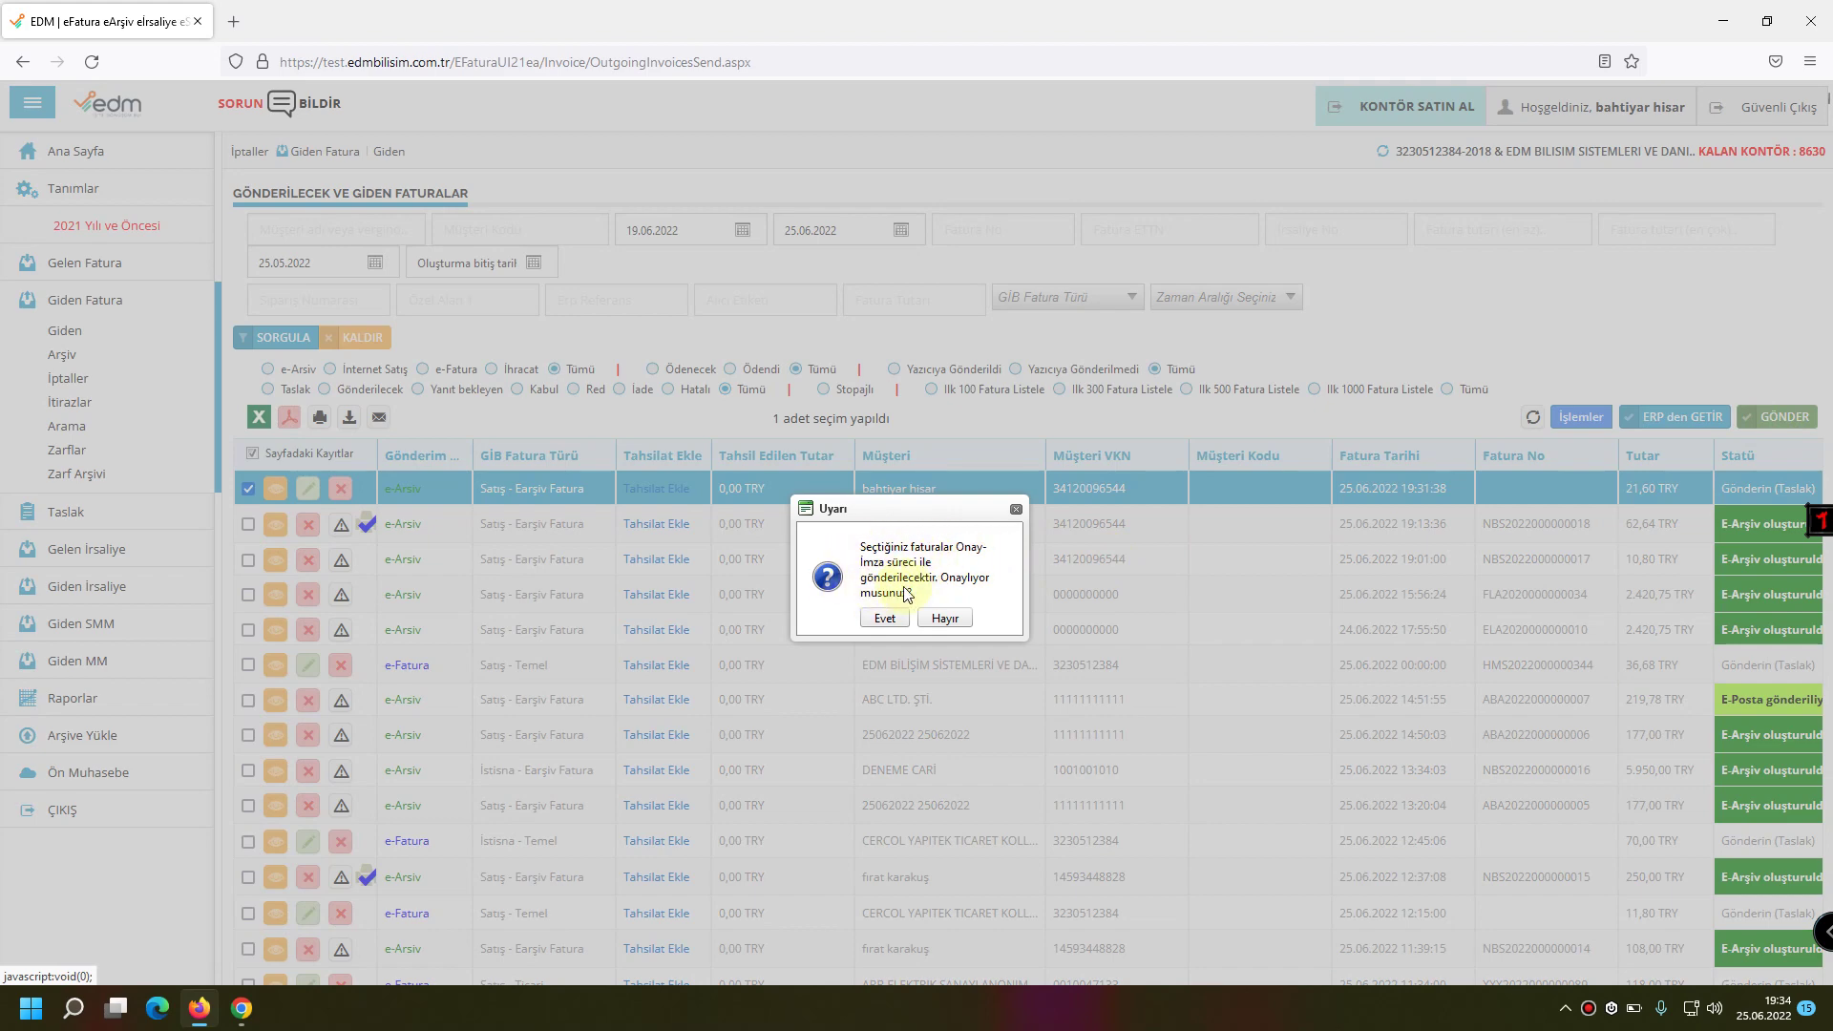
{"action": "left_click", "coordinate": [888, 620]}
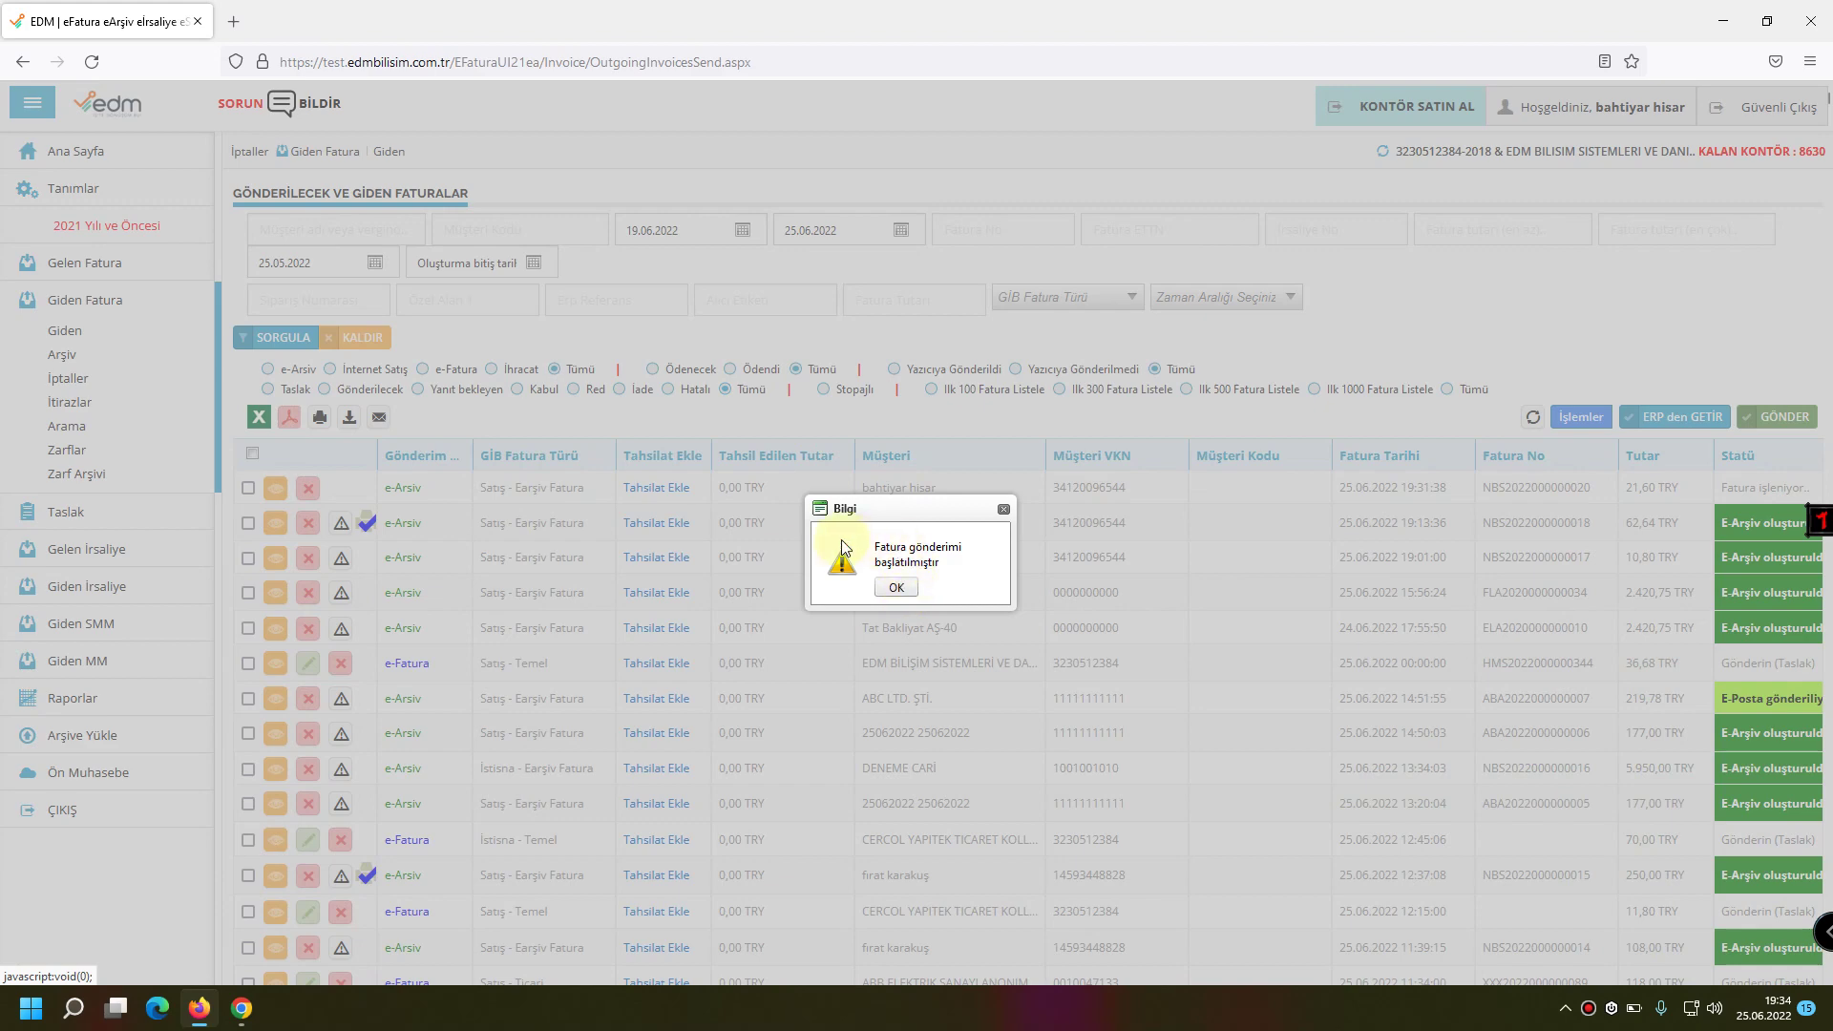
{"action": "left_click", "coordinate": [897, 588]}
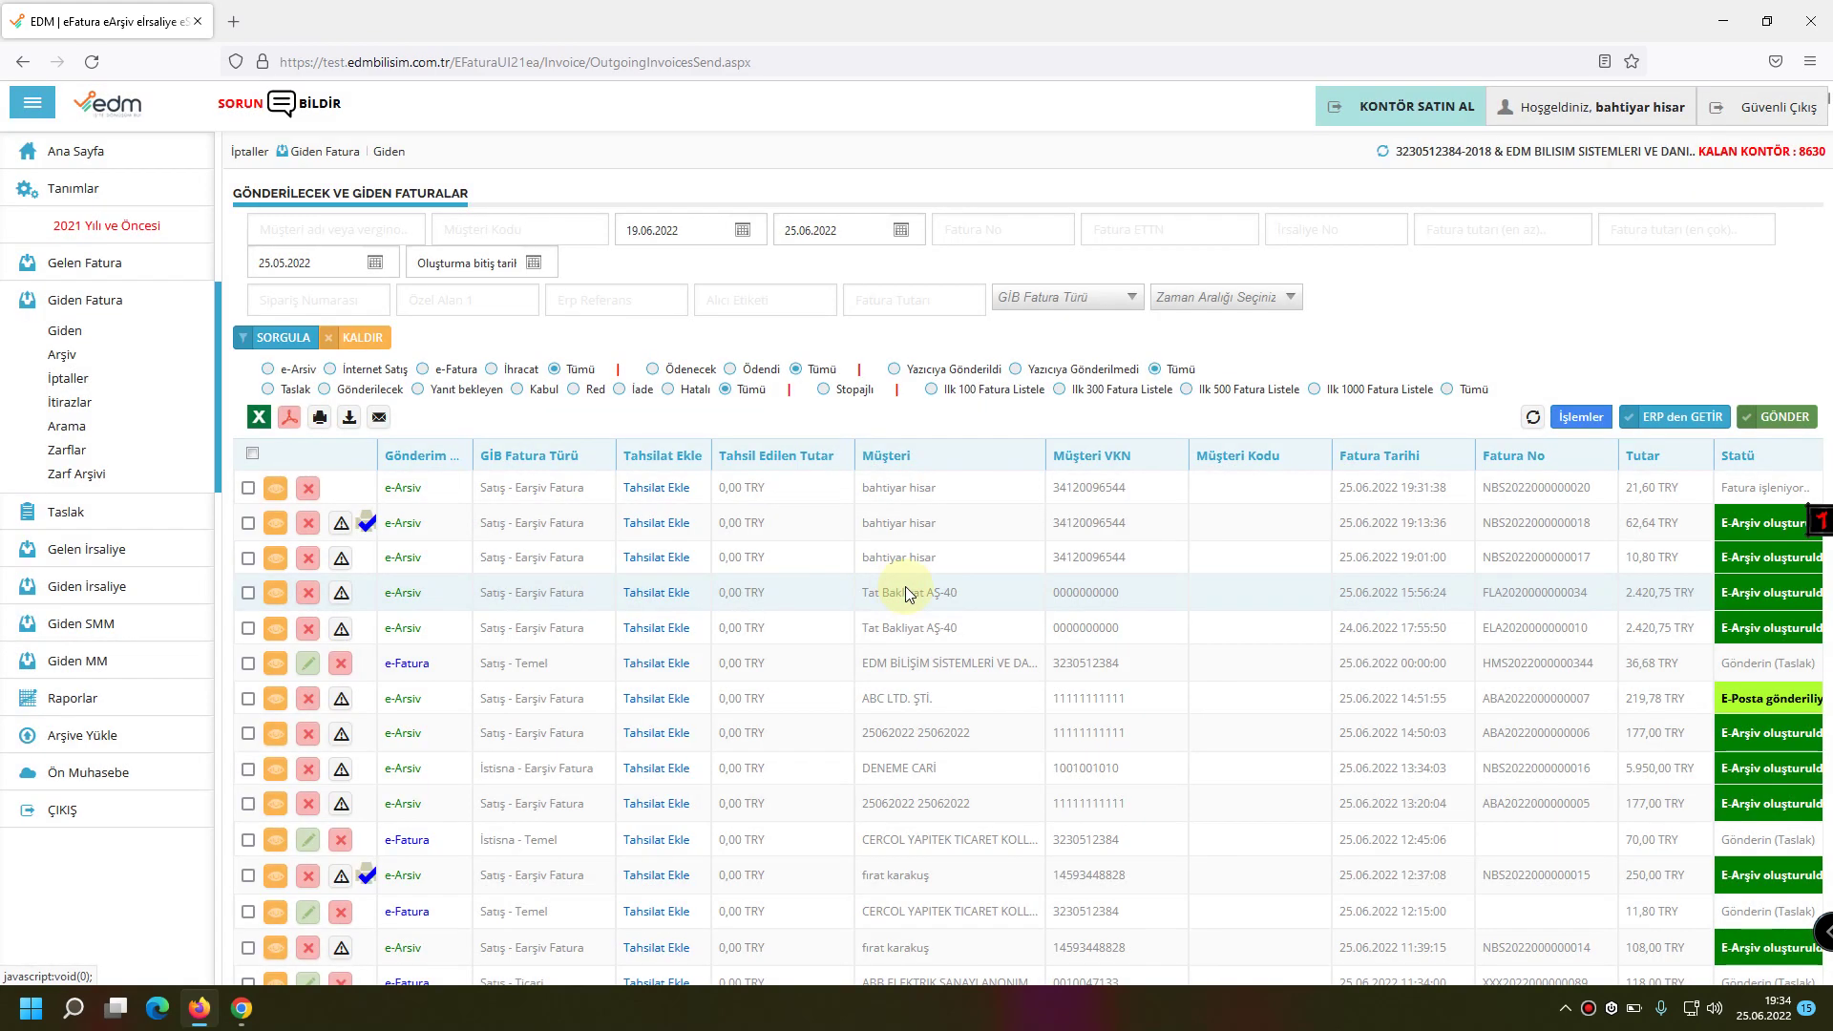
{"action": "left_click", "coordinate": [278, 493]}
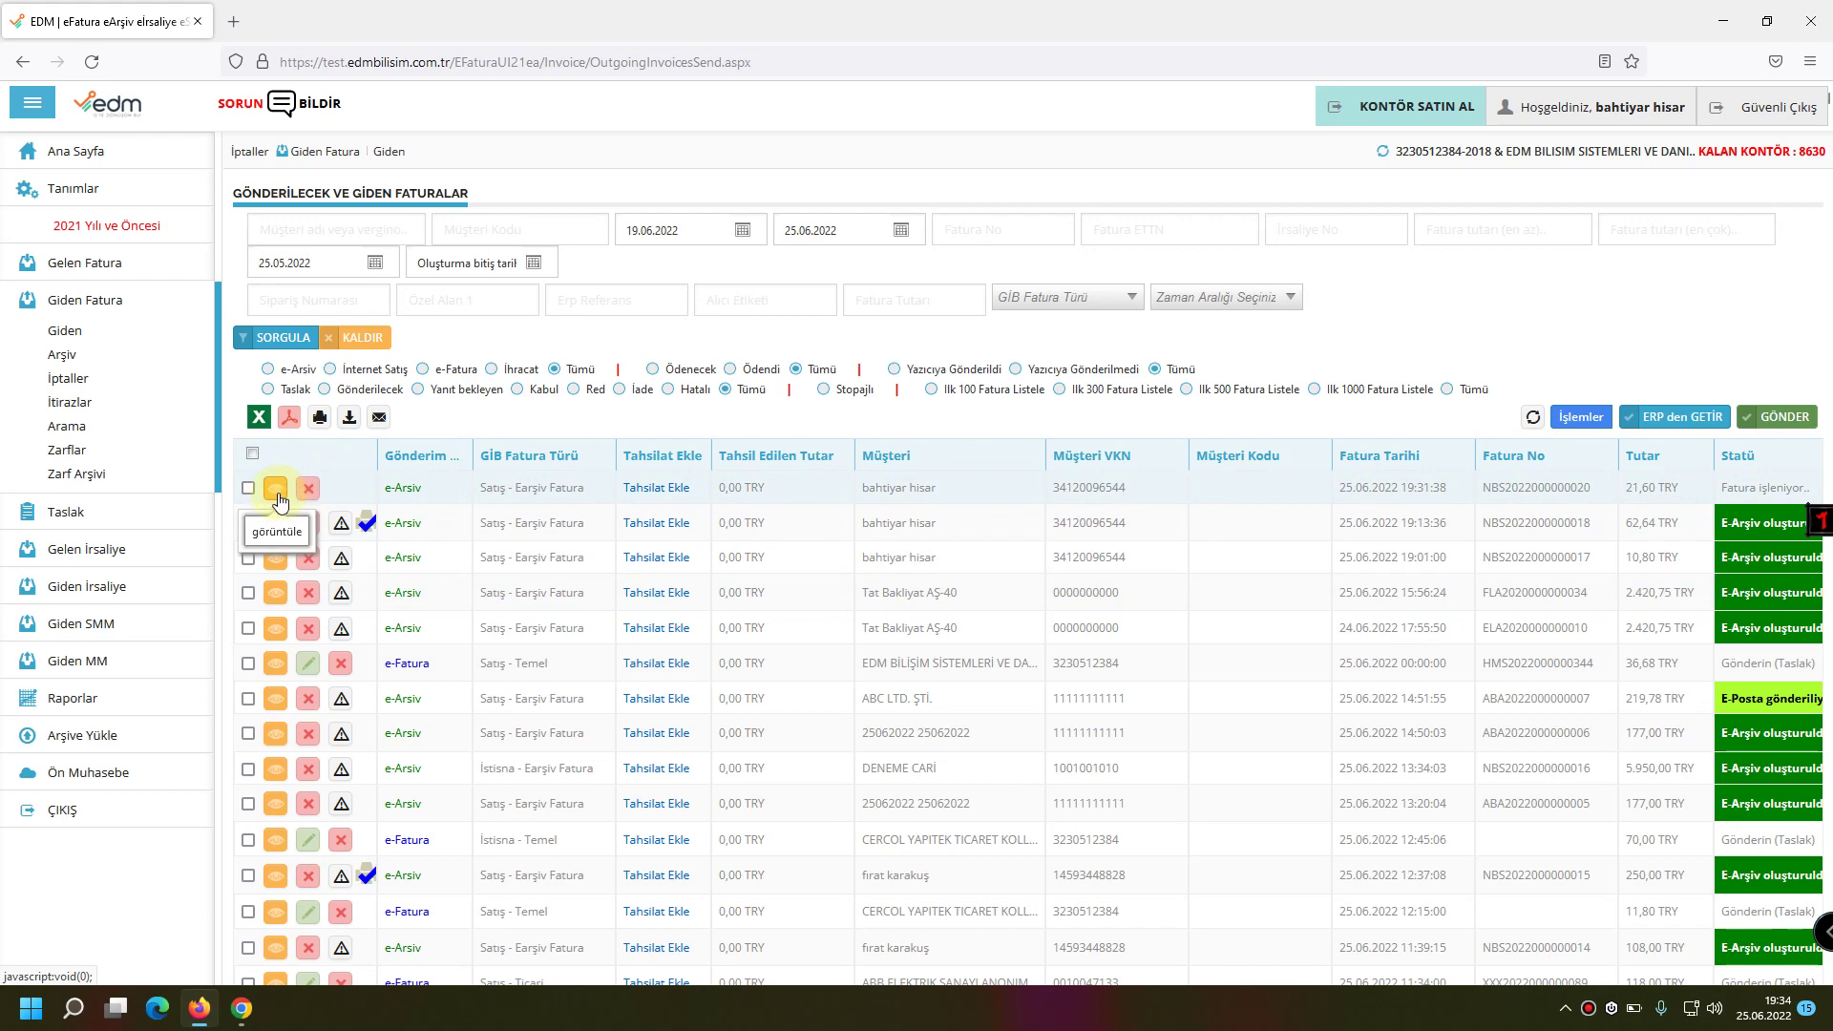
{"action": "left_click", "coordinate": [276, 493]}
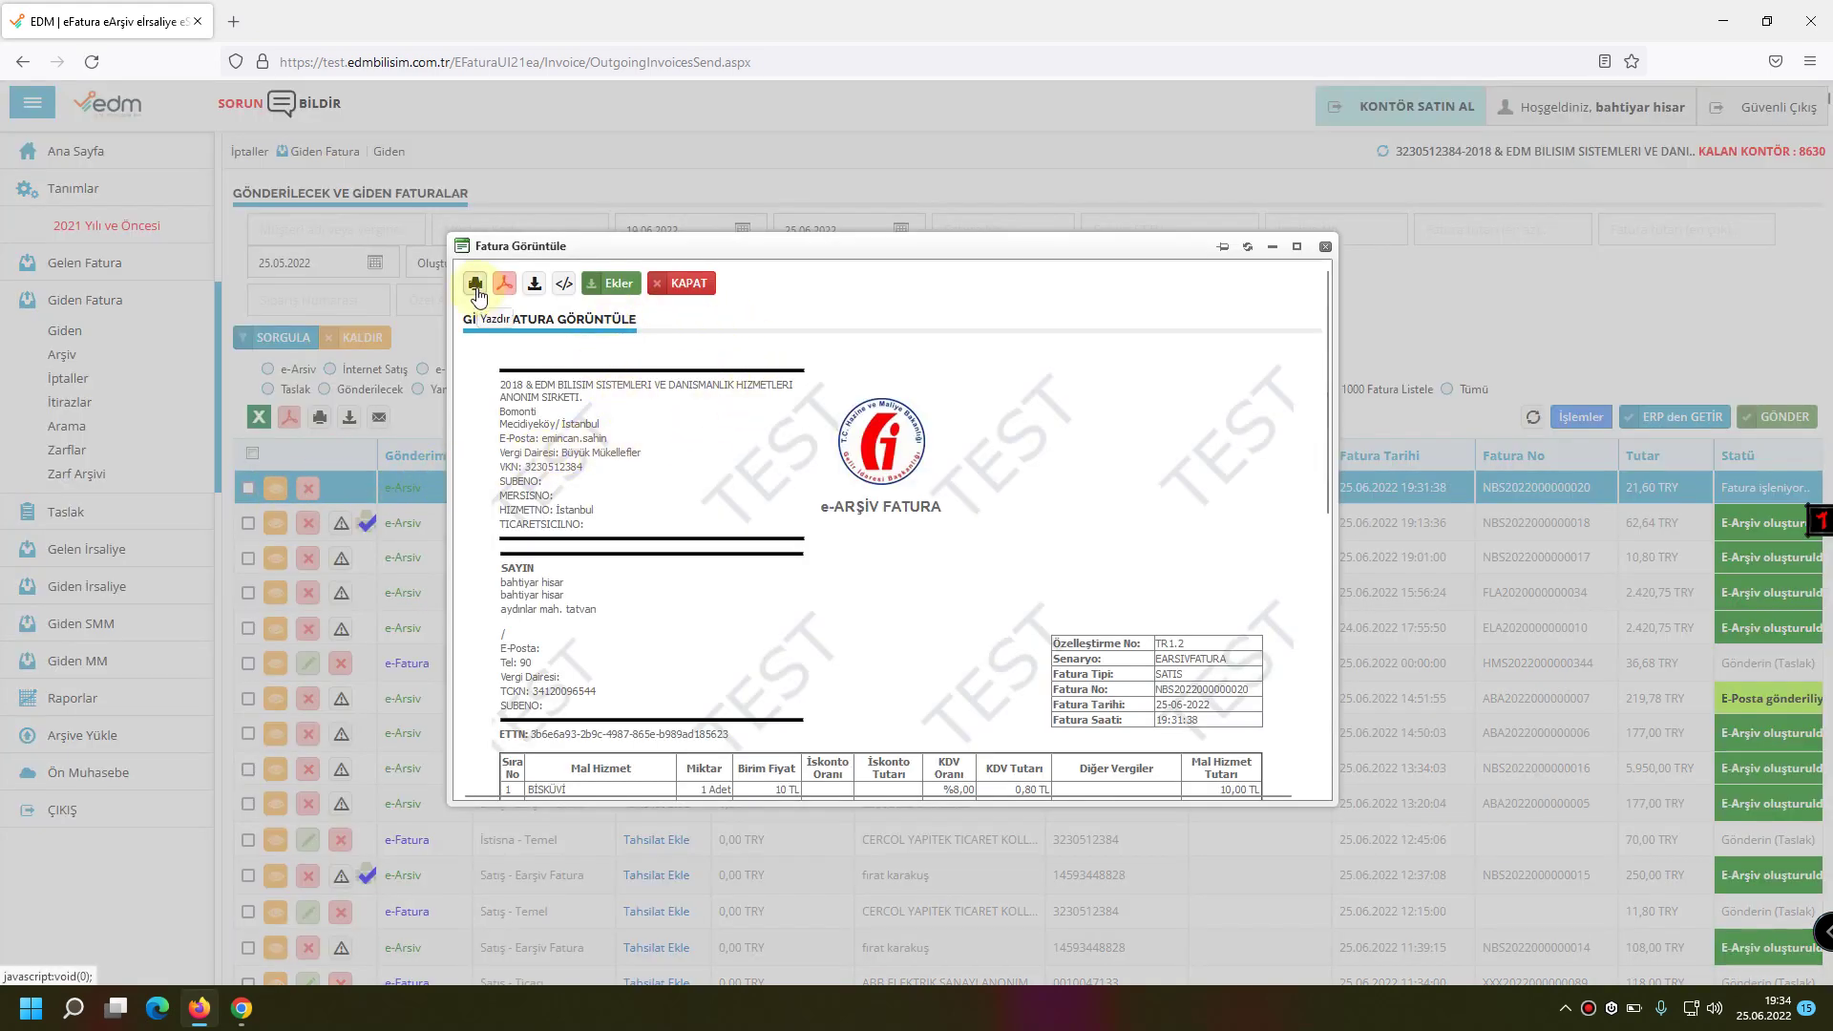
{"action": "scroll", "coordinate": [892, 531], "scroll_direction": "down", "scroll_amount": 3}
{"action": "scroll", "coordinate": [892, 531], "scroll_direction": "up", "scroll_amount": 3}
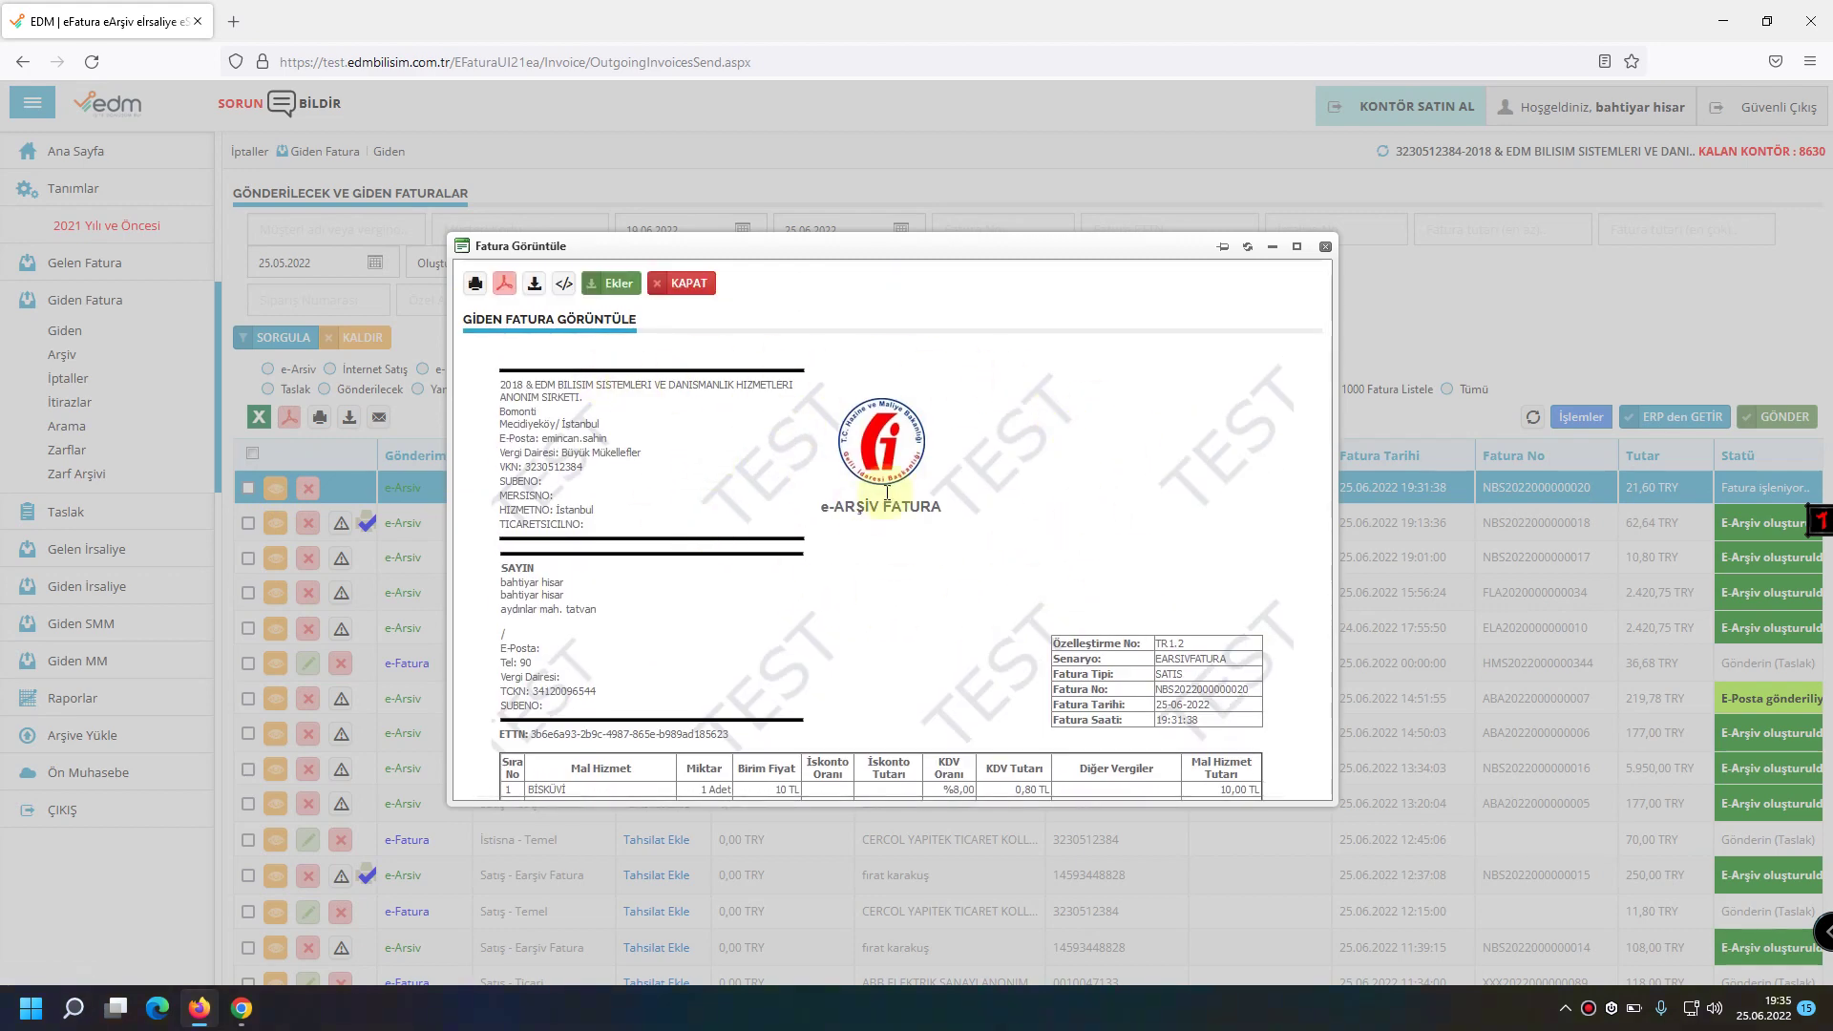
{"action": "left_click", "coordinate": [475, 284]}
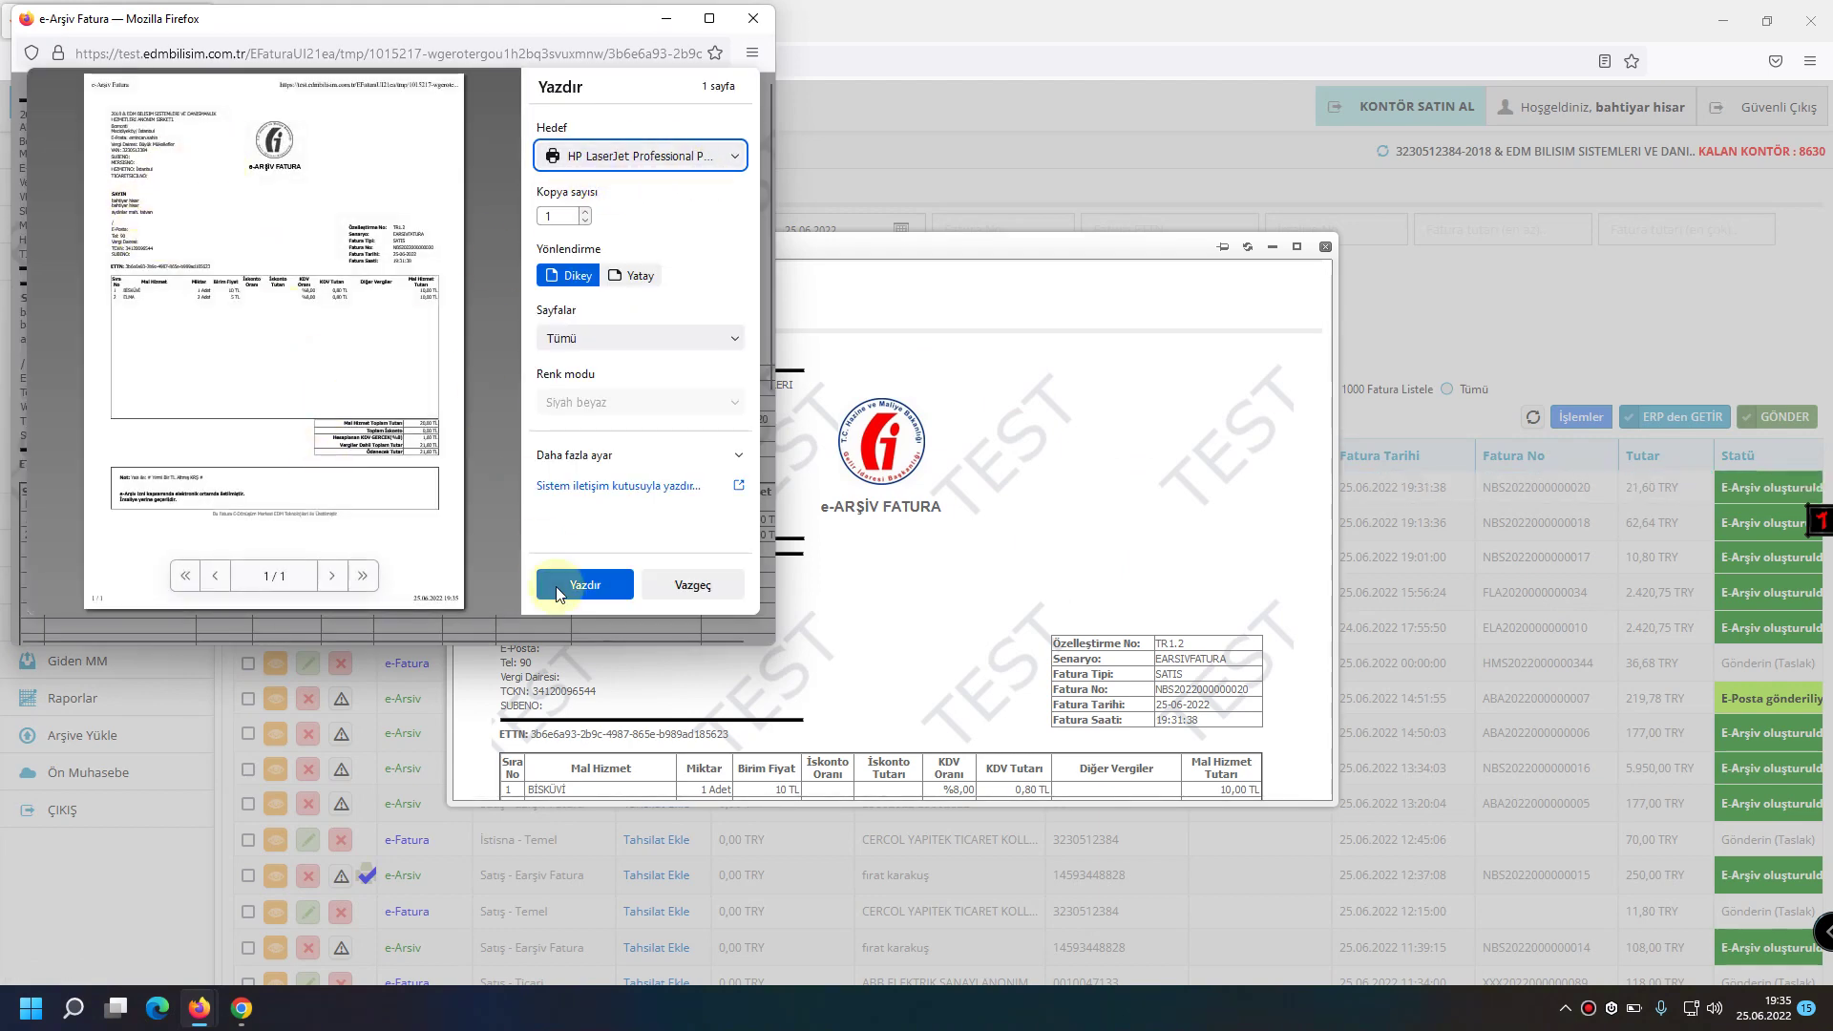
{"action": "left_click", "coordinate": [753, 23]}
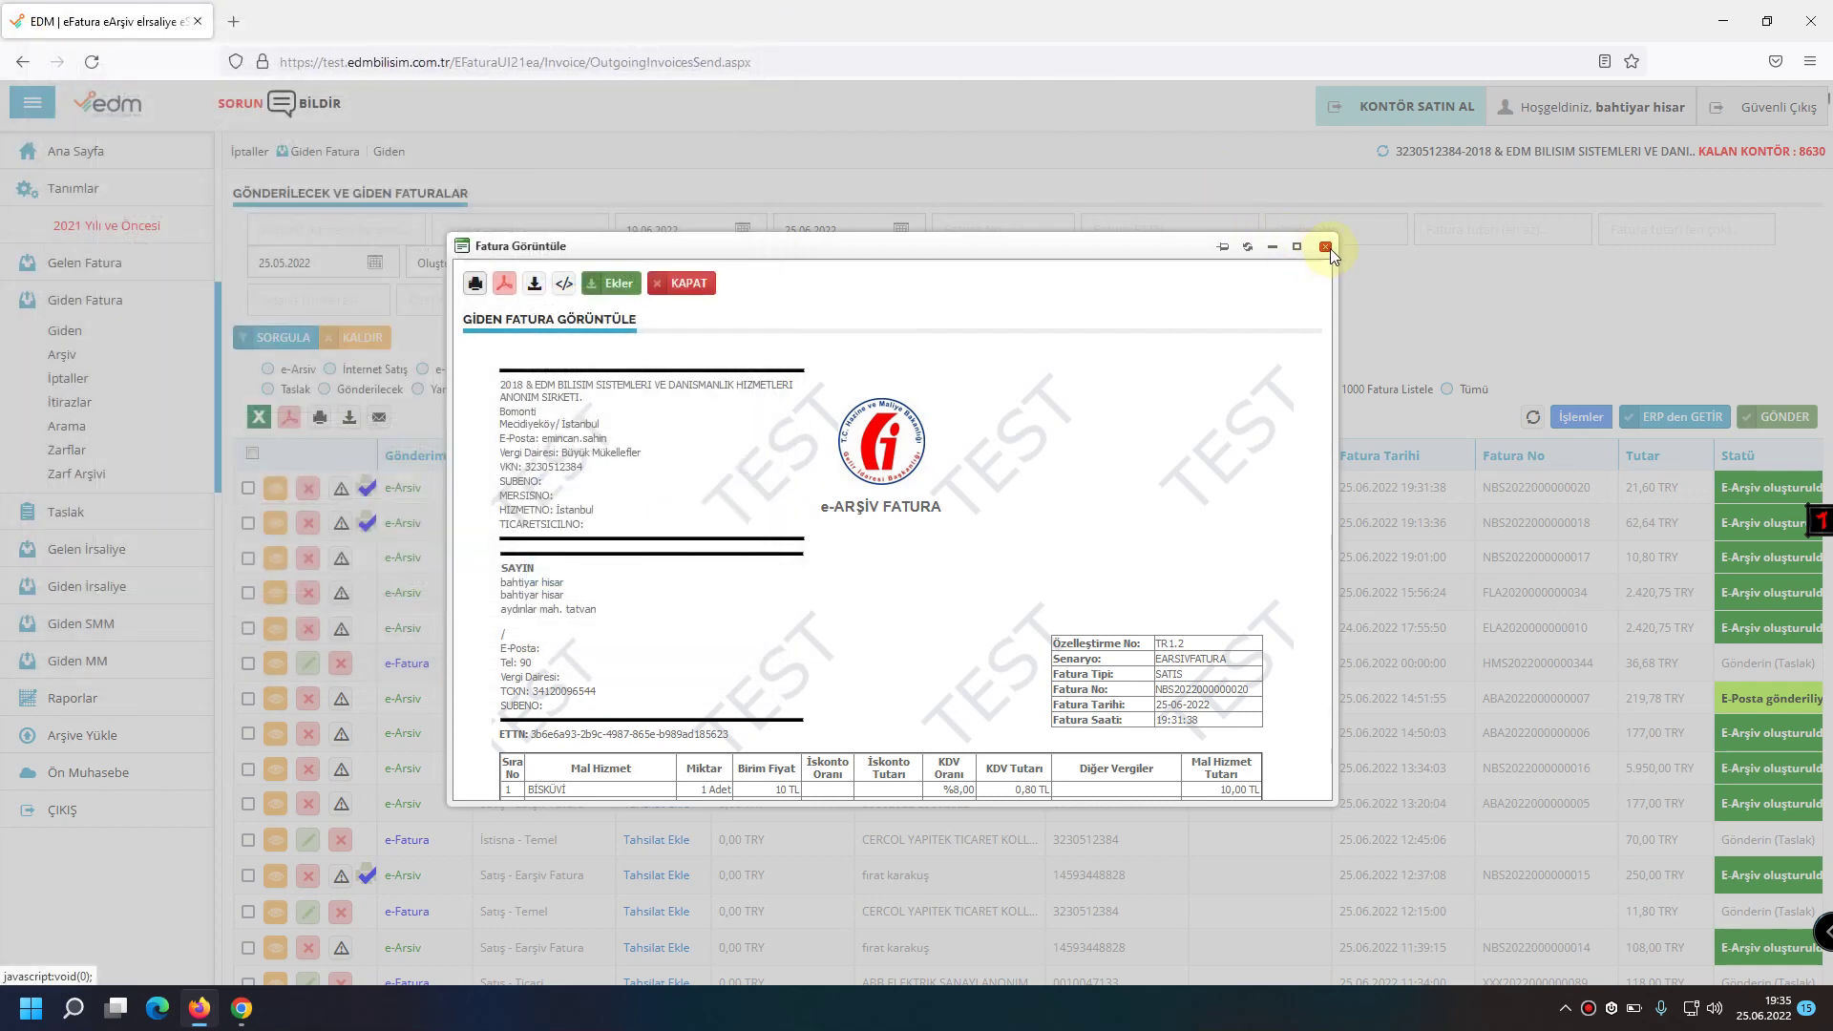
{"action": "left_click", "coordinate": [1326, 247]}
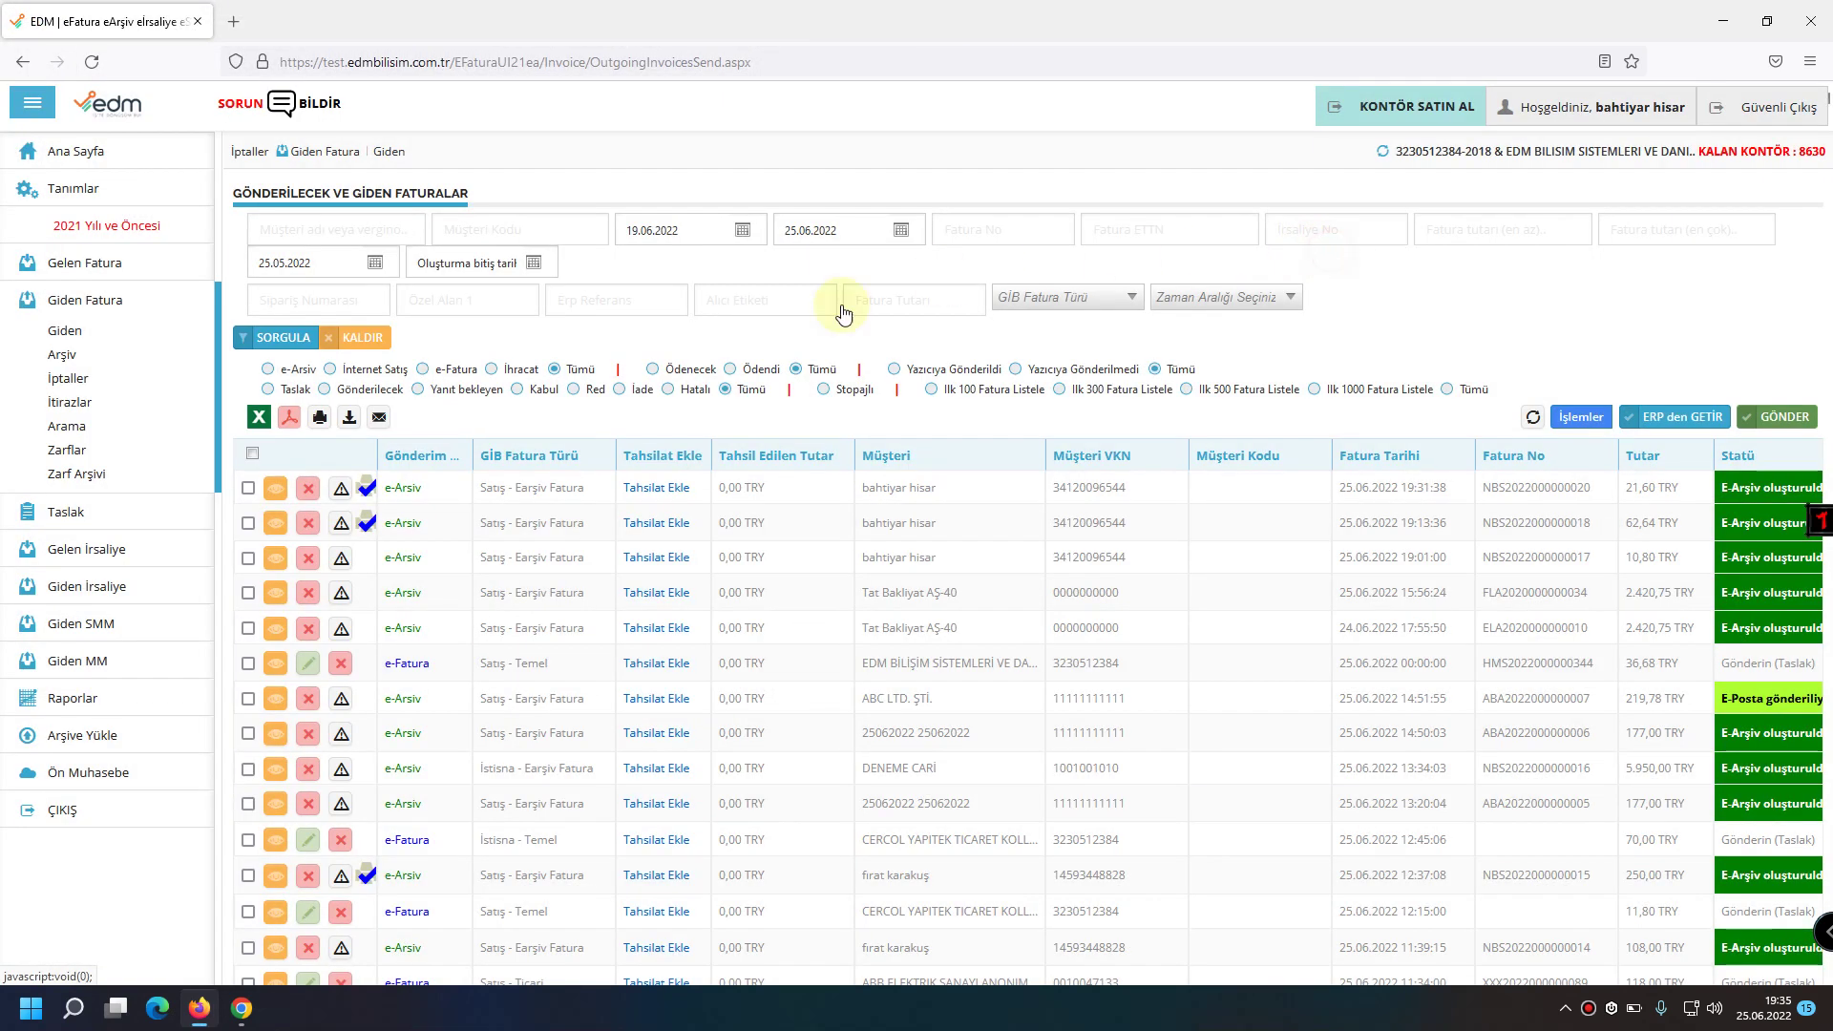
Cancel the 62,64 TRY invoice using the default reason text, confirming each prompt.
{"action": "left_click", "coordinate": [964, 531]}
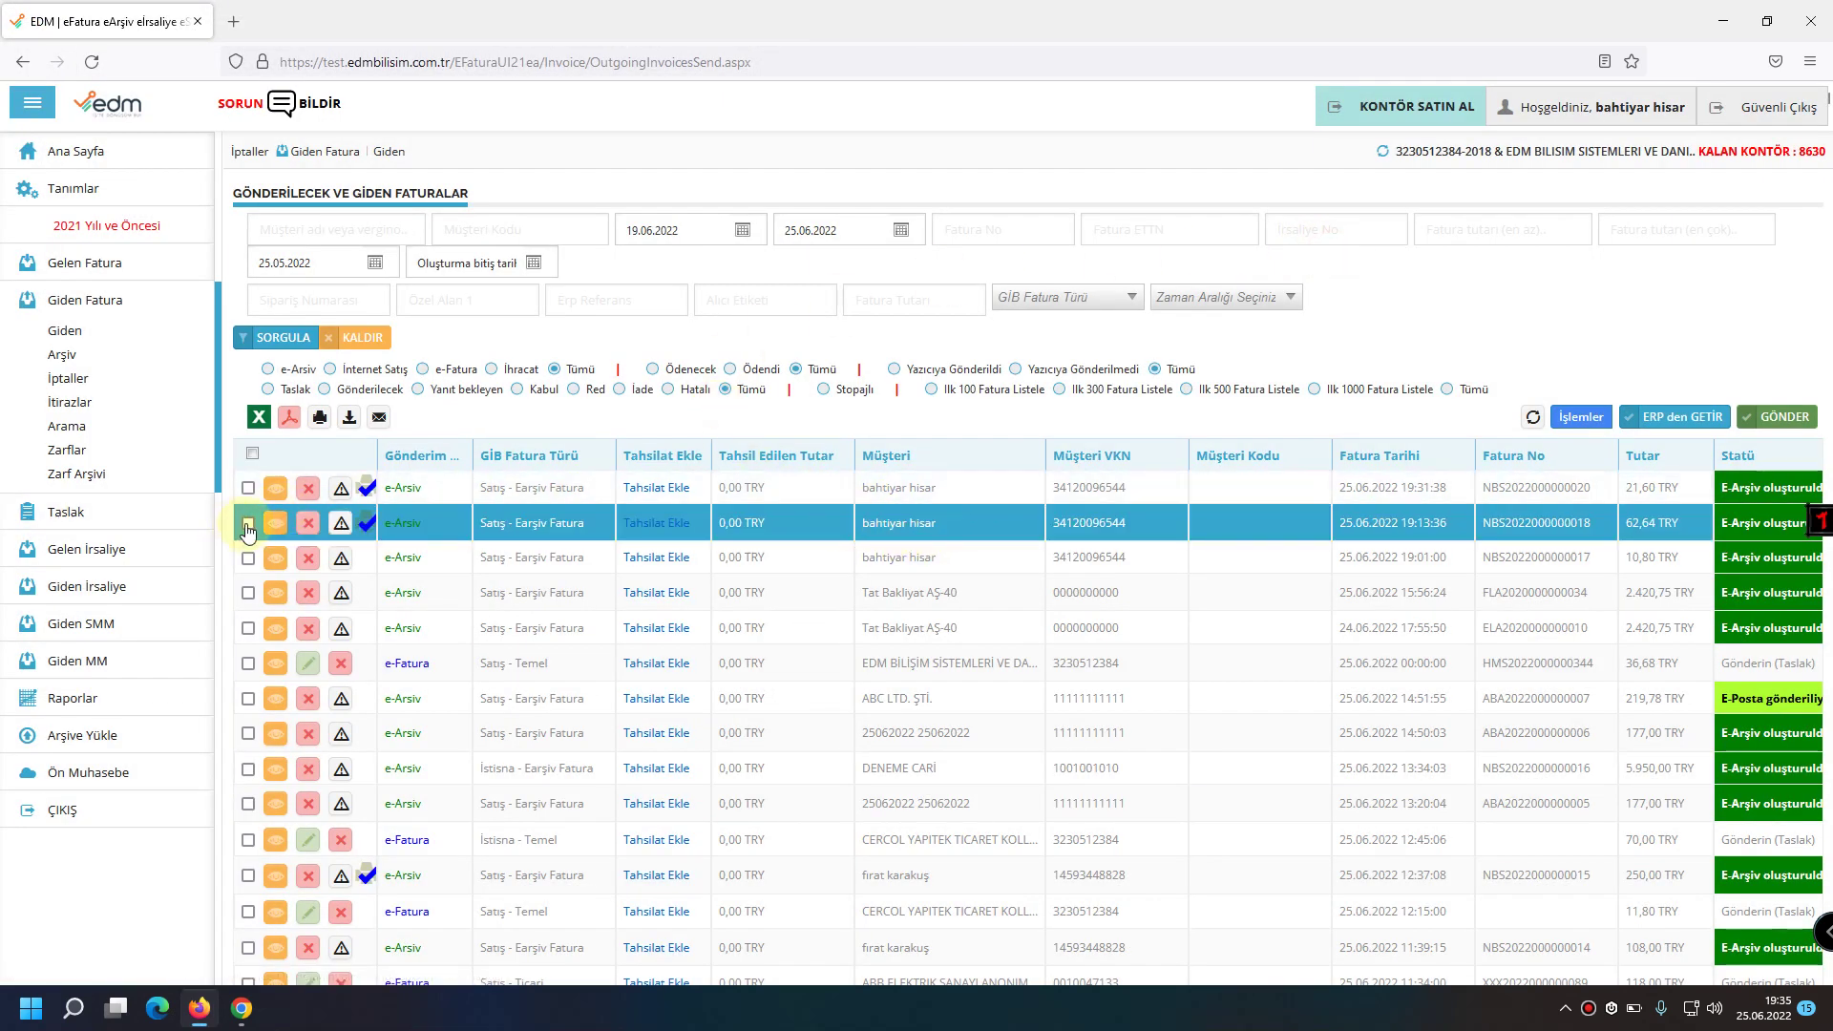
{"action": "left_click", "coordinate": [311, 529]}
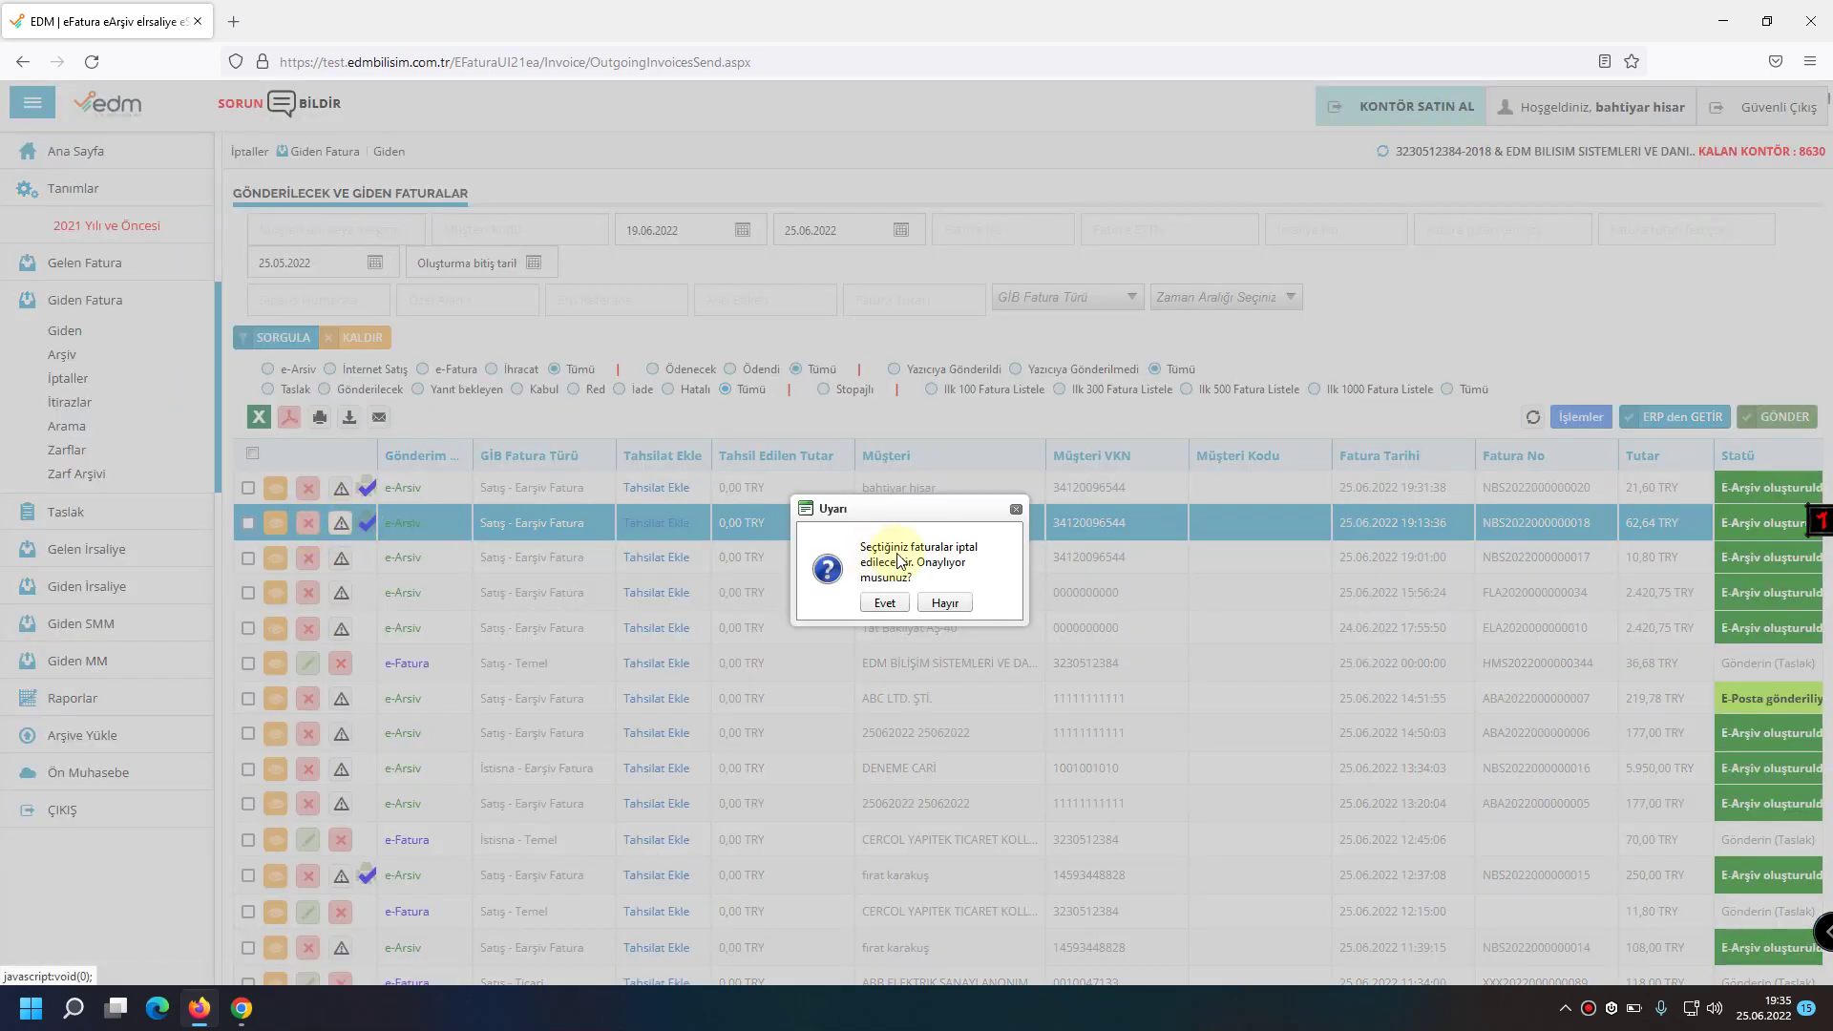
{"action": "left_click", "coordinate": [885, 602]}
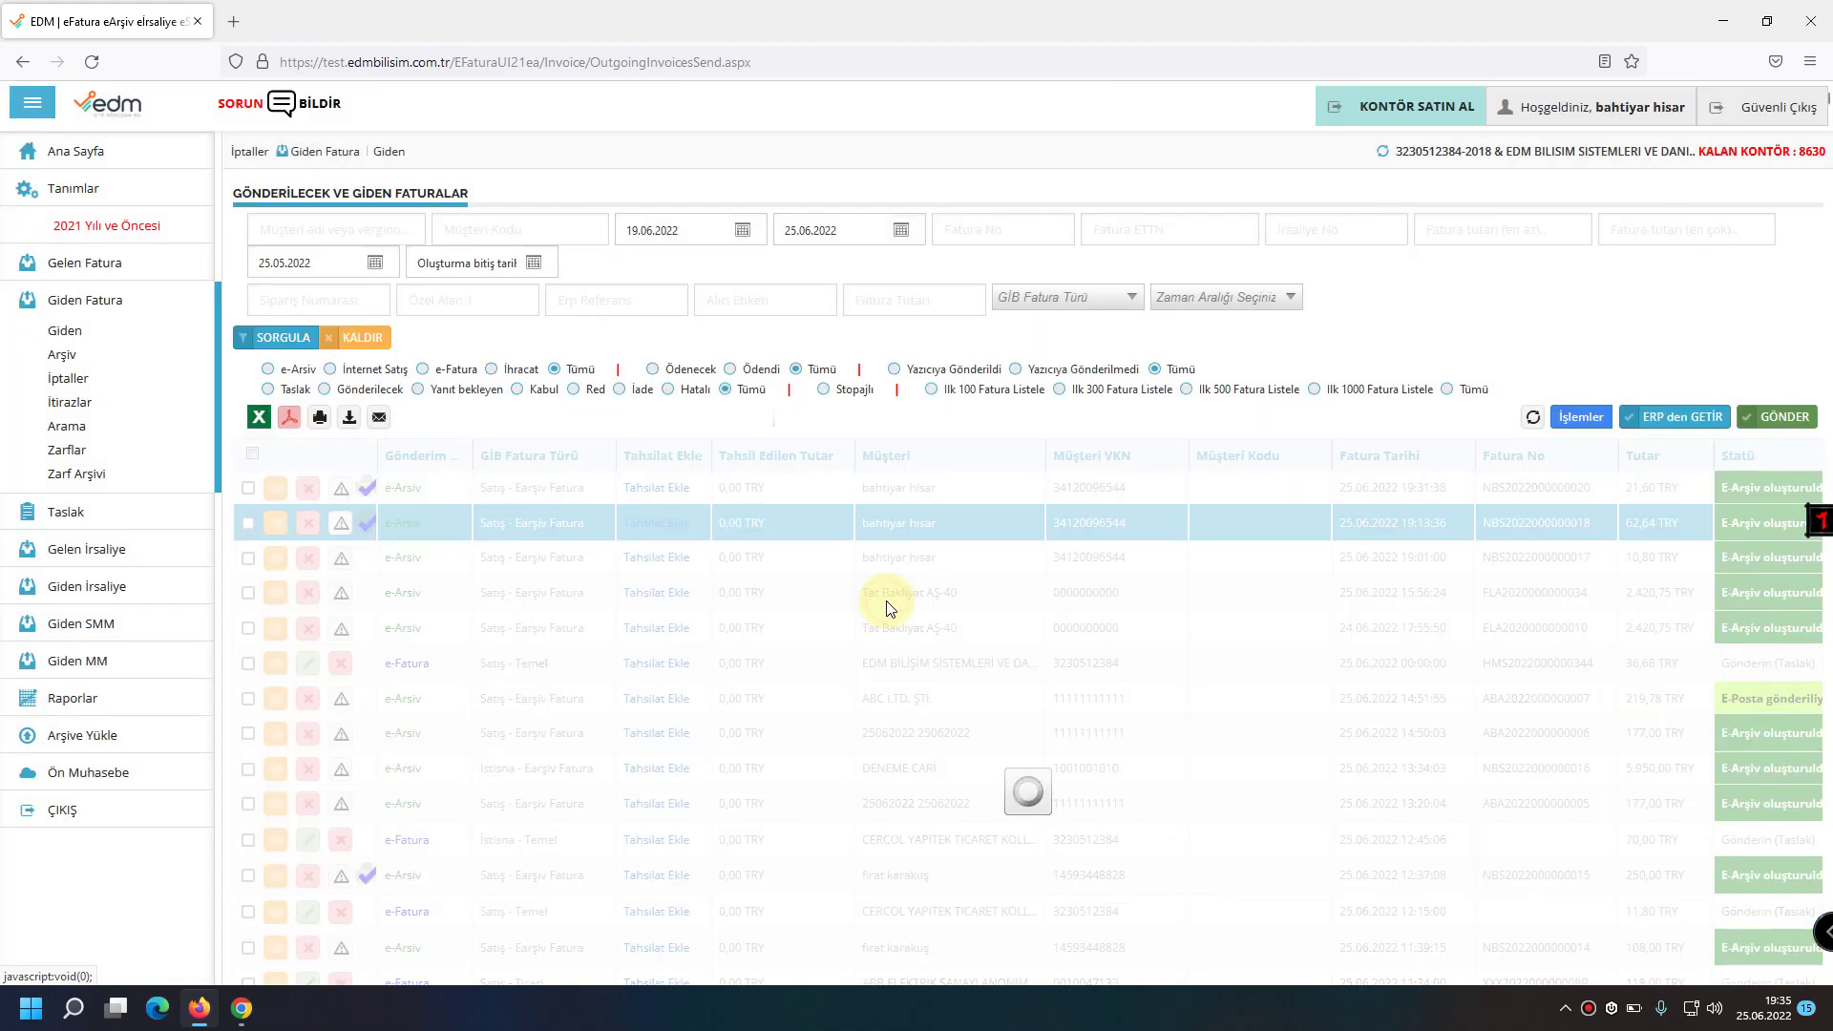
{"action": "left_click_drag", "start_coordinate": [888, 527], "coordinate": [569, 518]}
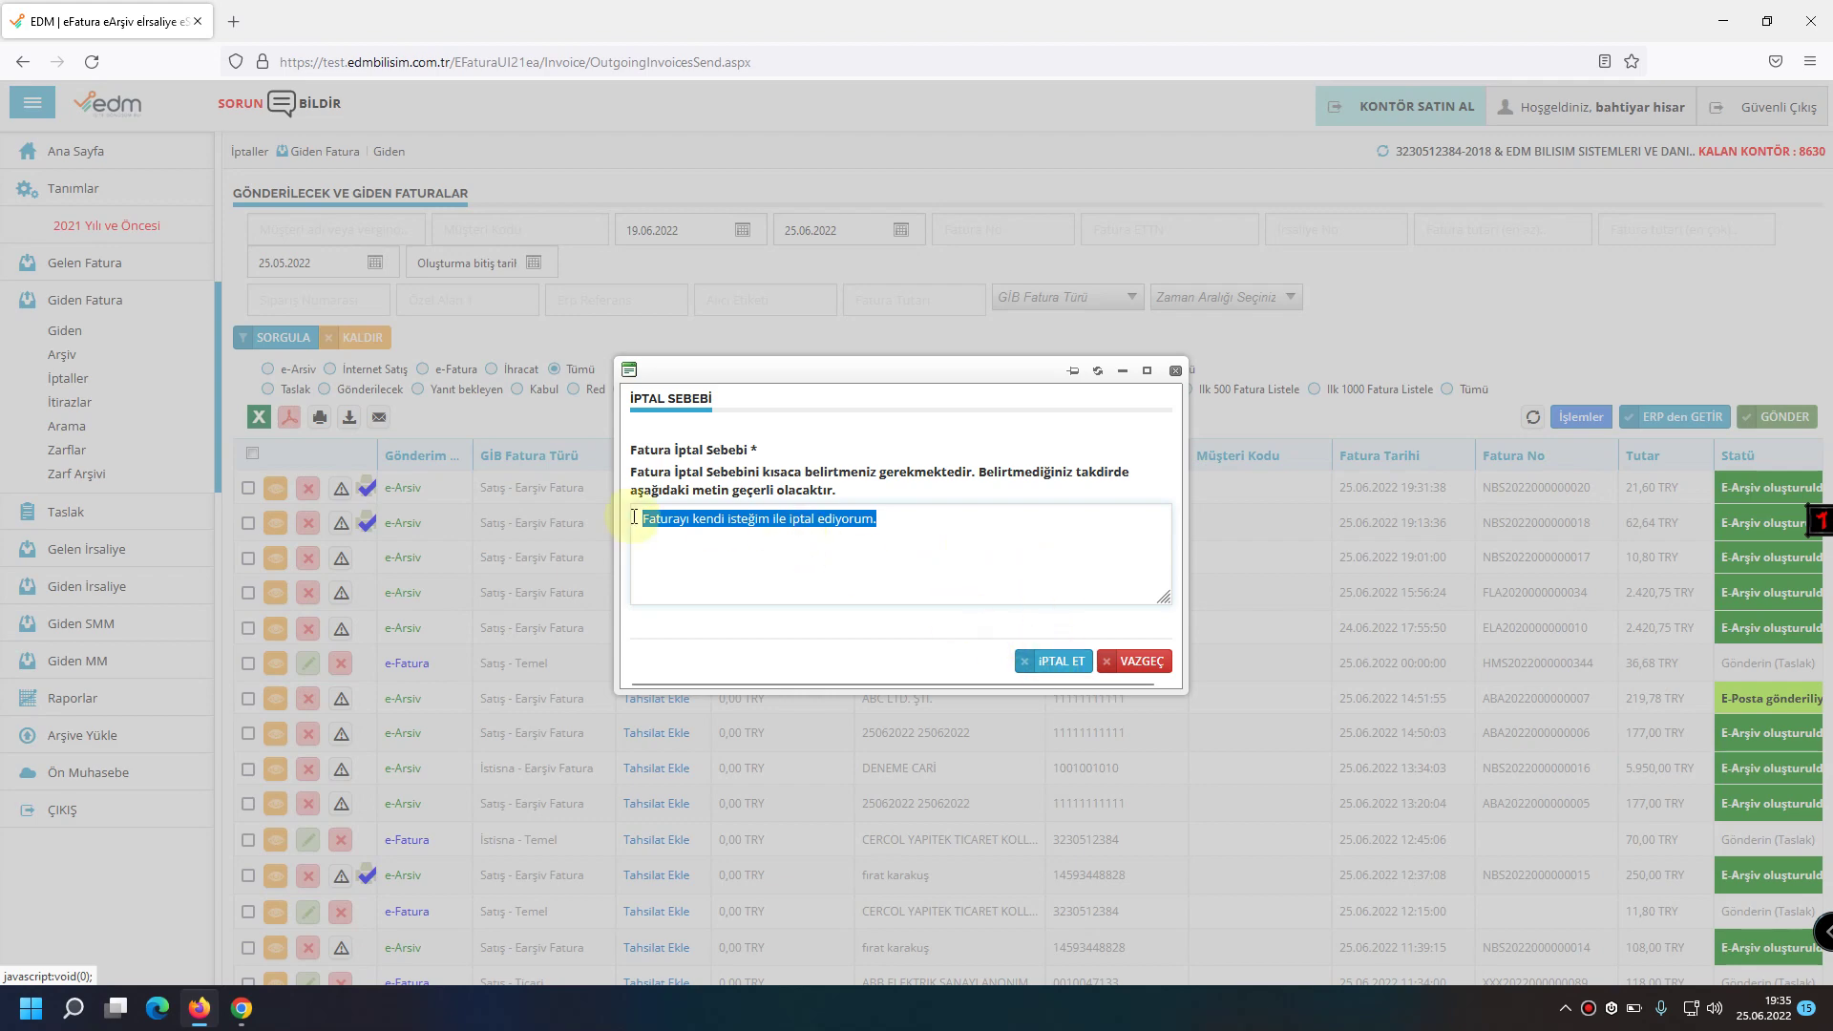
{"action": "left_click", "coordinate": [1058, 663]}
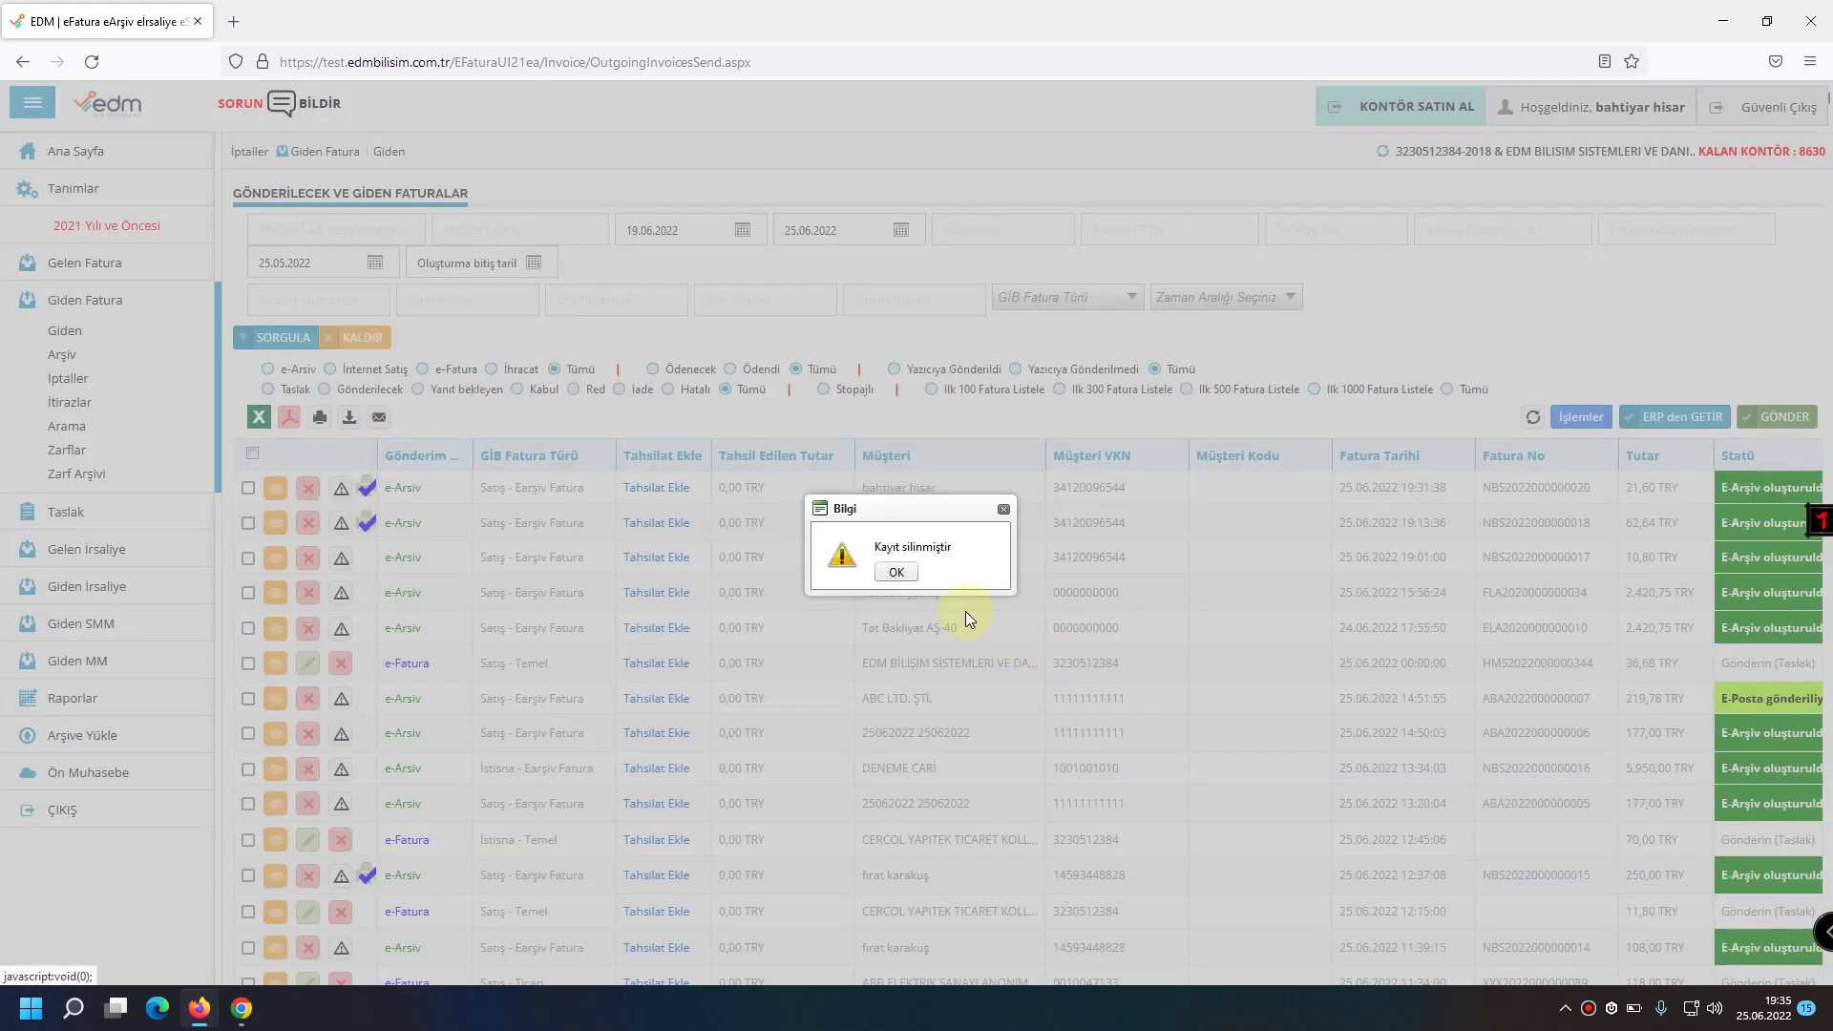
{"action": "left_click", "coordinate": [896, 573]}
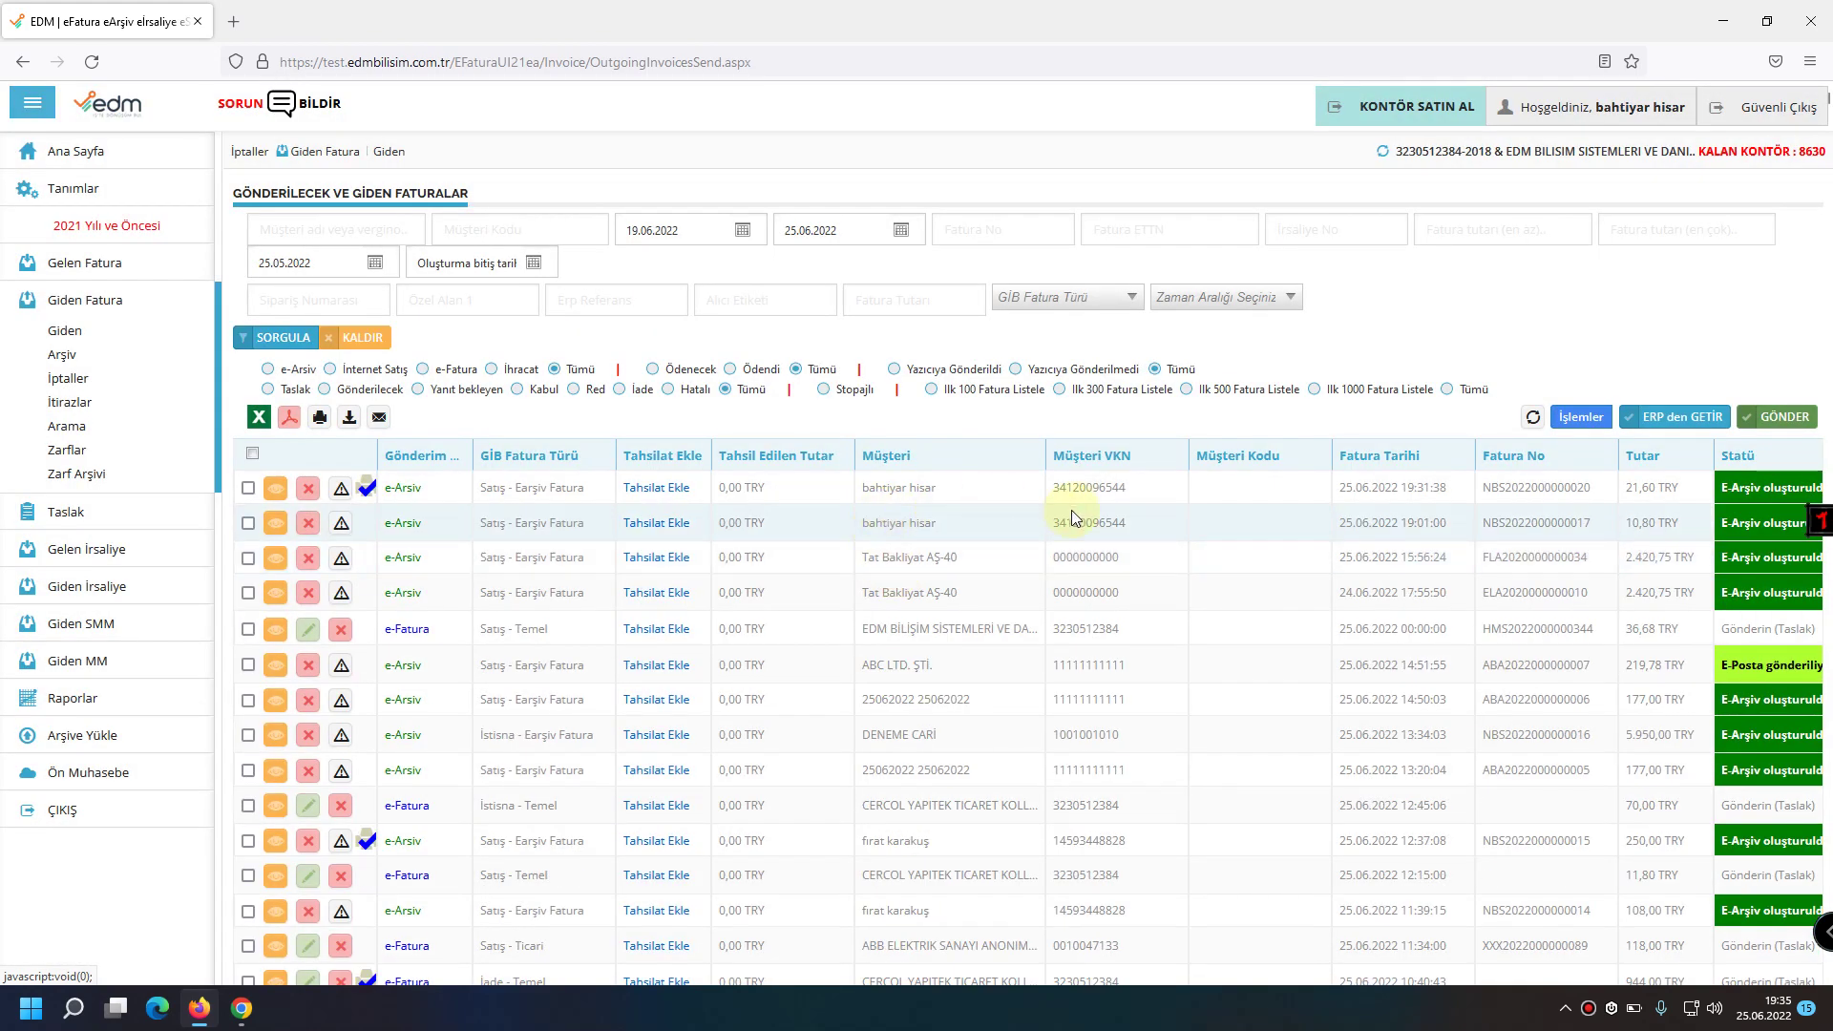